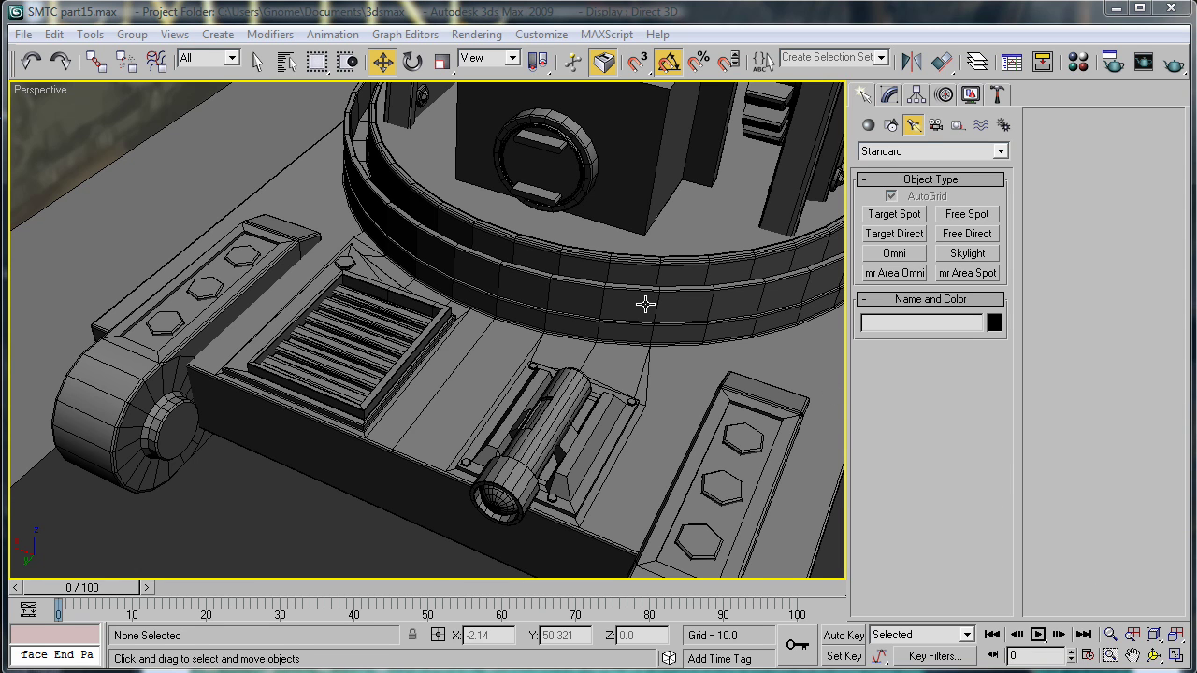
- Move the small bolt on the lamp's mounting plate slightly closer to the plate's front corner
scroll(620, 380, "up", 5)
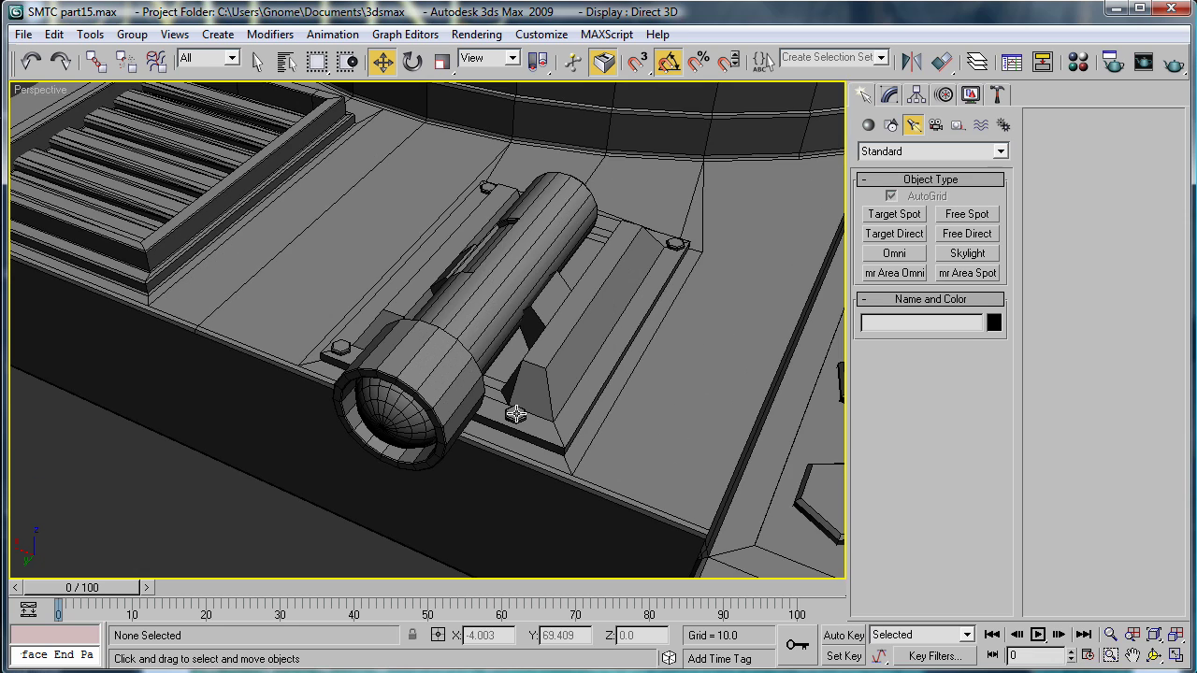
left_click(514, 413)
left_click_drag(498, 407, 523, 409)
scroll(523, 409, "down", 5)
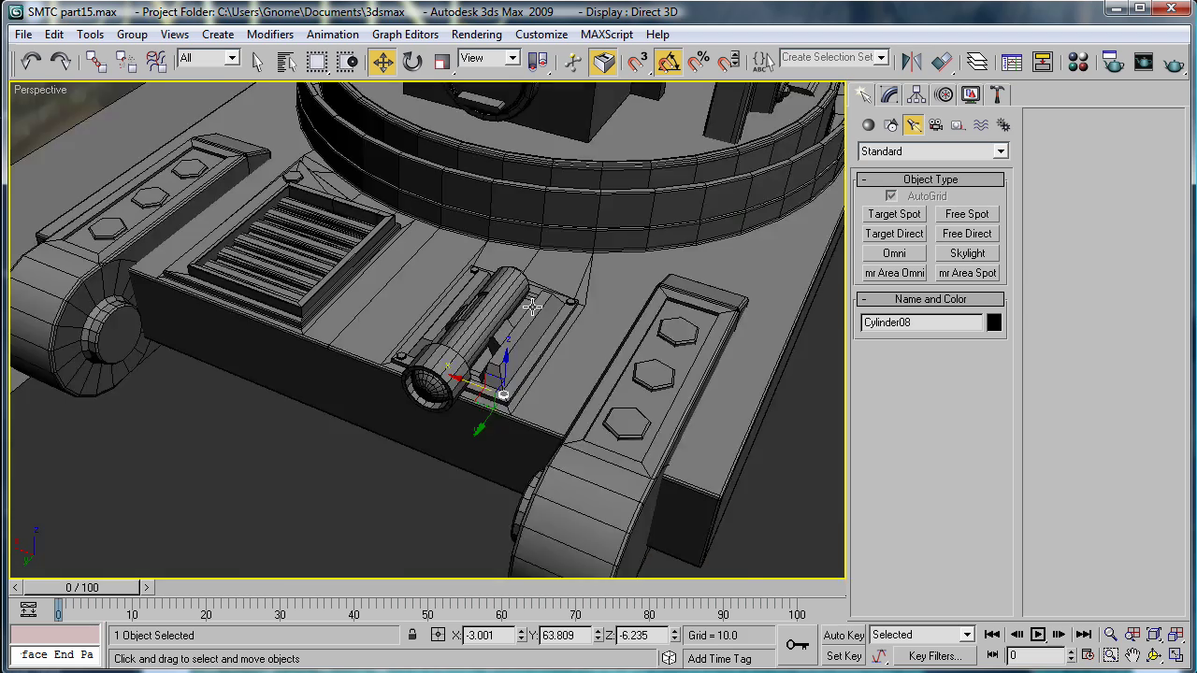
- Select the tank base Box01 for editing at polygon level, close to the grille's front corner
scroll(331, 229, "up", 10)
middle_click_drag(331, 229, 507, 283)
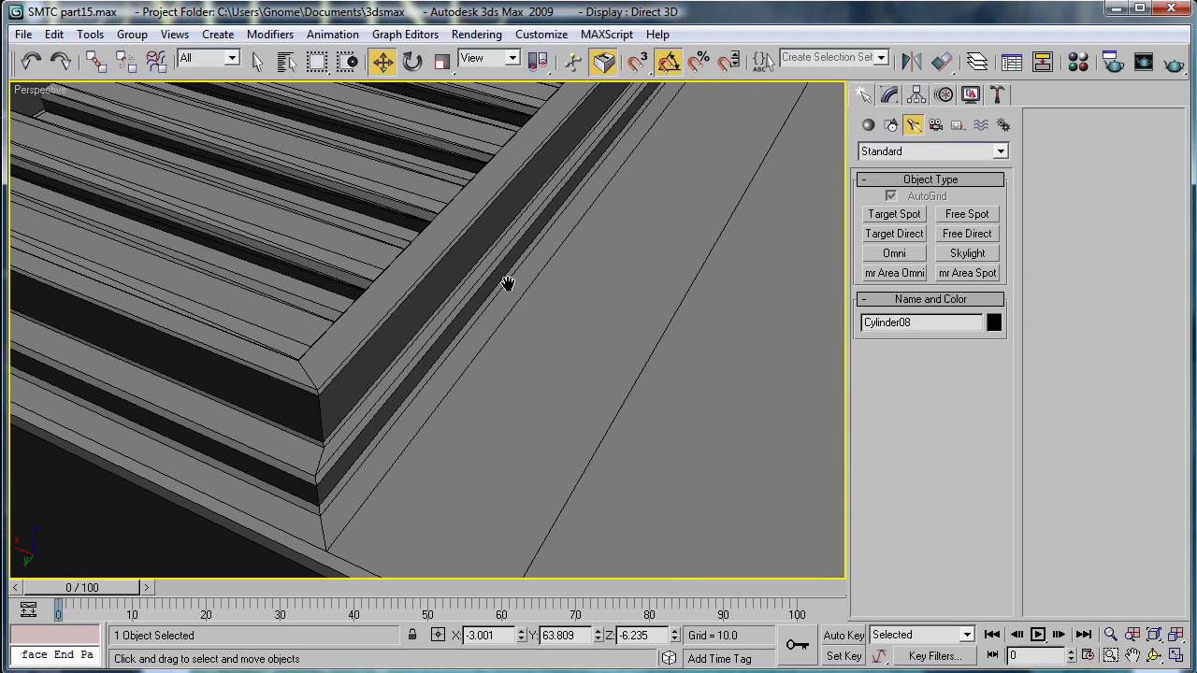
left_click(890, 95)
left_click(864, 98)
left_click(887, 97)
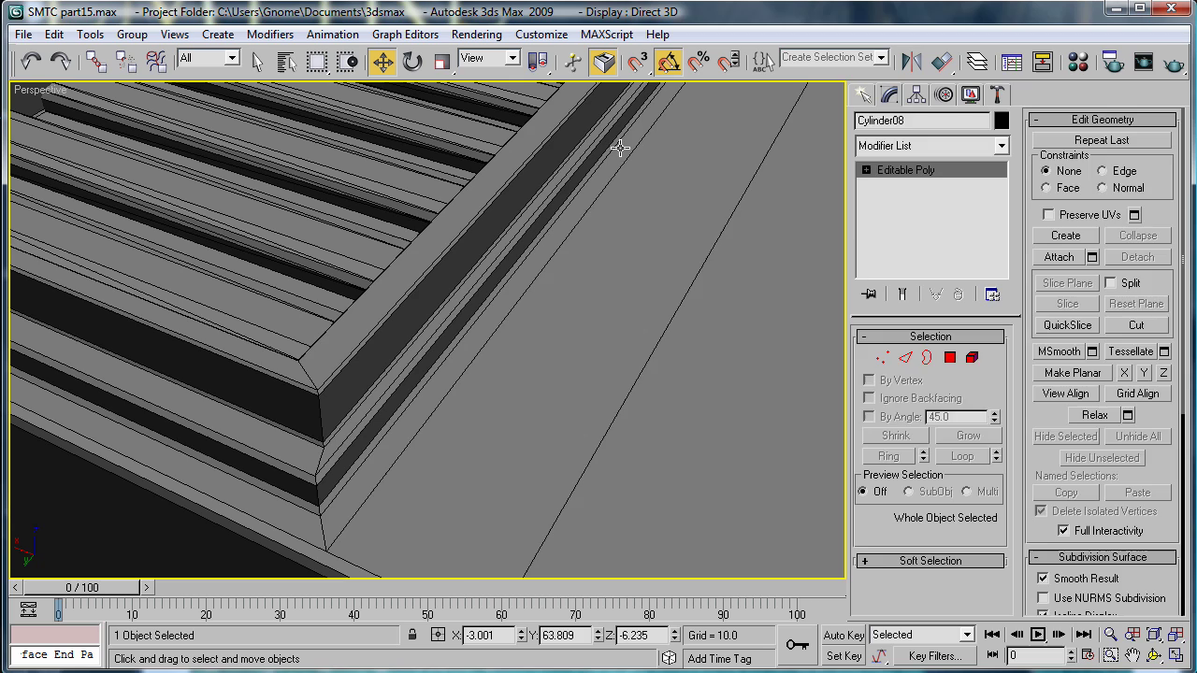
left_click(610, 144)
left_click(906, 231)
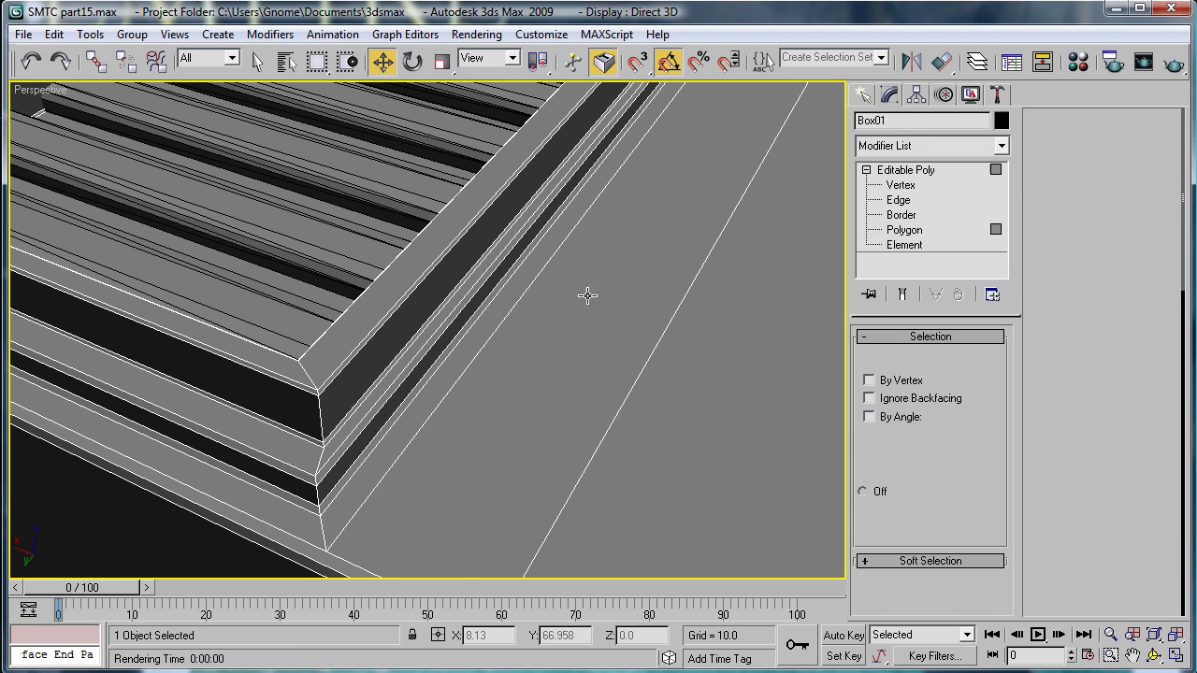
- Select the four long, narrow polygons along the grille frame's outer side facing the lamp
left_click(410, 382)
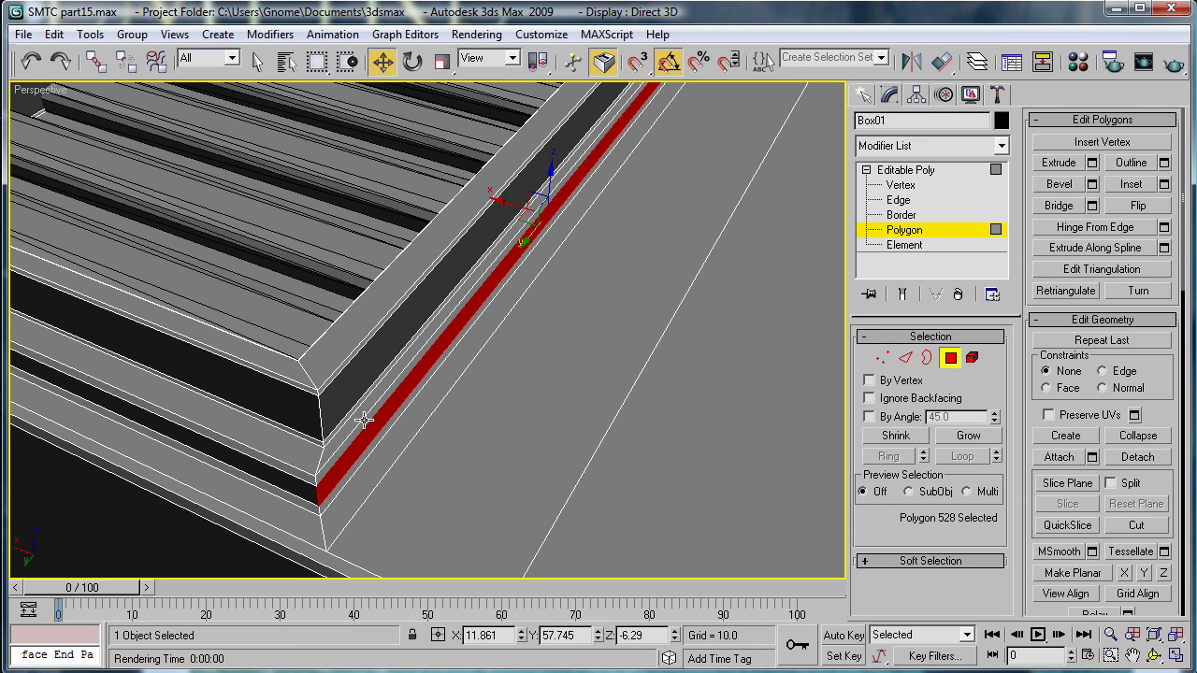
left_click(375, 449, "ctrl")
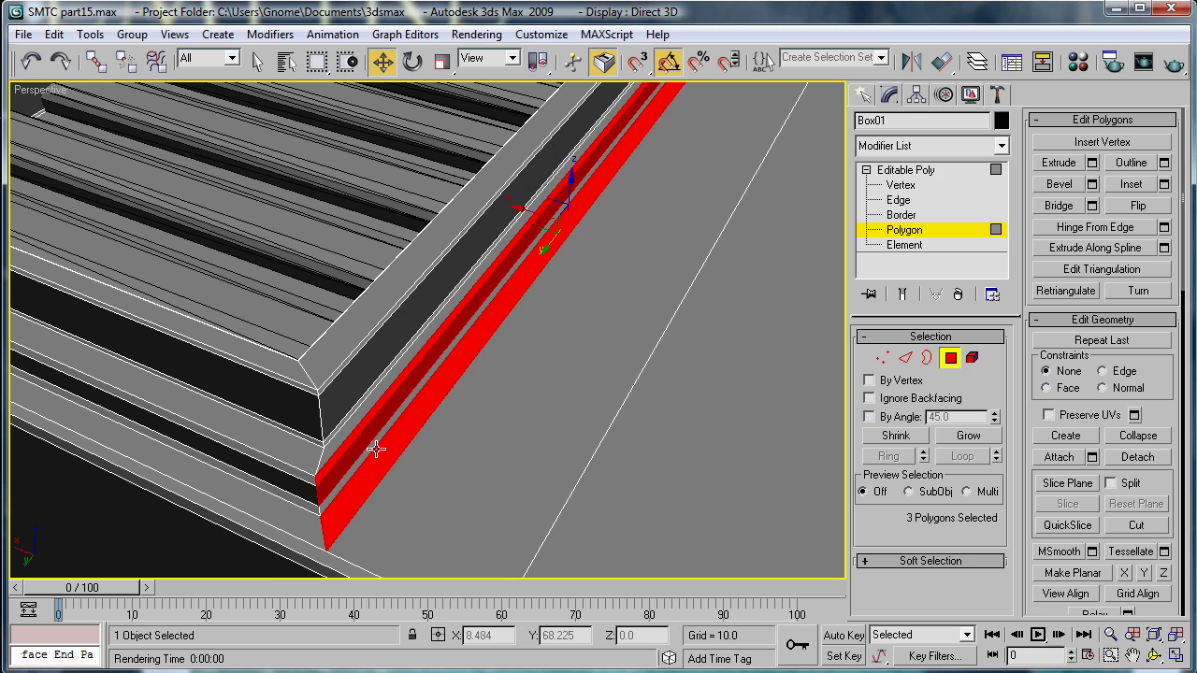
key("ctrl+z")
left_click(374, 448, "ctrl")
scroll(508, 429, "down", 5)
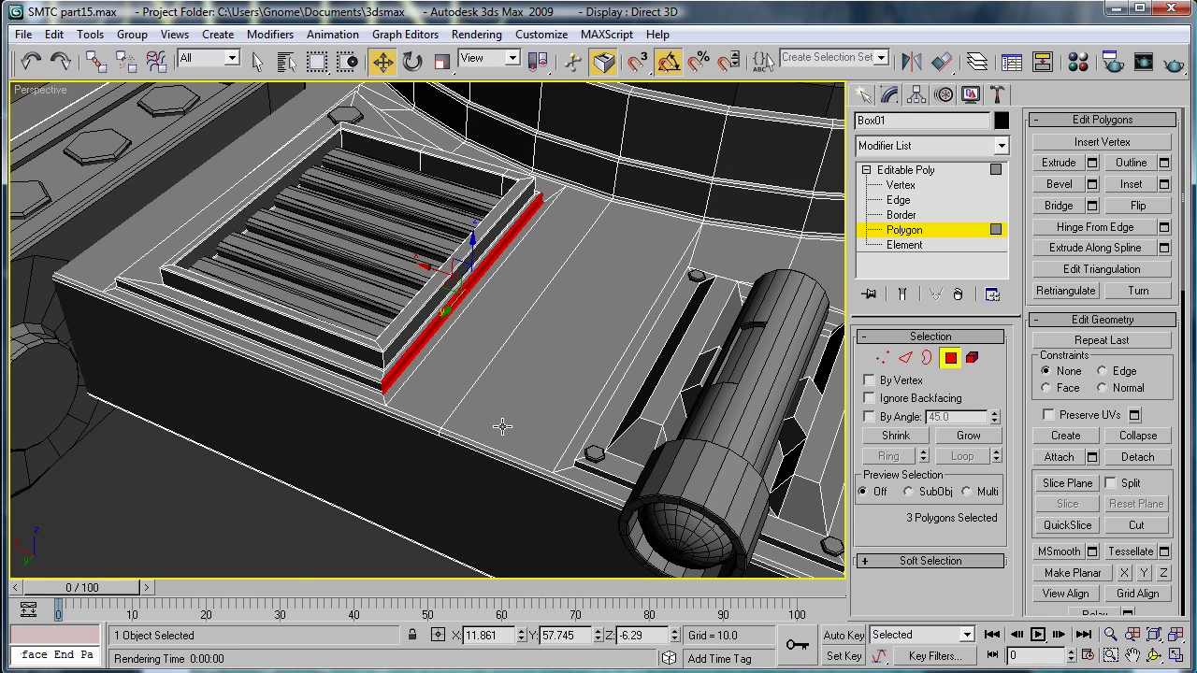
scroll(498, 412, "up", 5)
left_click(438, 377, "ctrl")
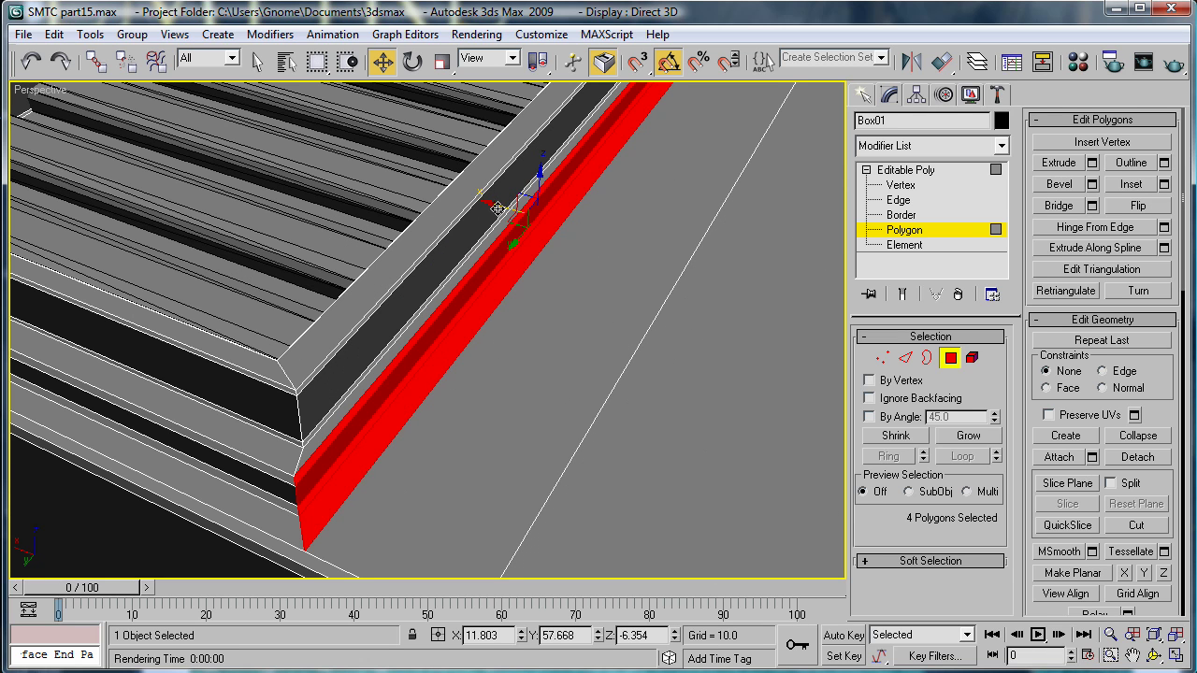
- Try to move the four selected polygons along X away from the grille, and leave polygon editing
left_click_drag(498, 208, 585, 232)
scroll(617, 286, "down", 8)
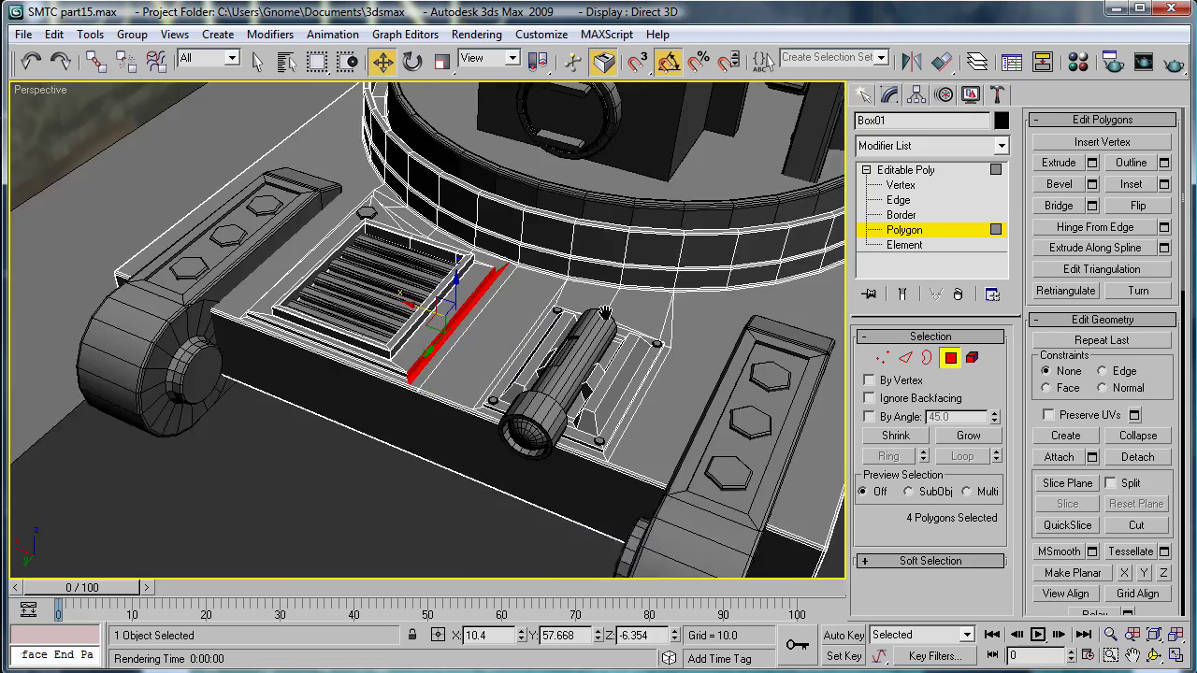
middle_click_drag(605, 313, 498, 379, "alt")
scroll(523, 379, "up", 1)
key("ctrl+z")
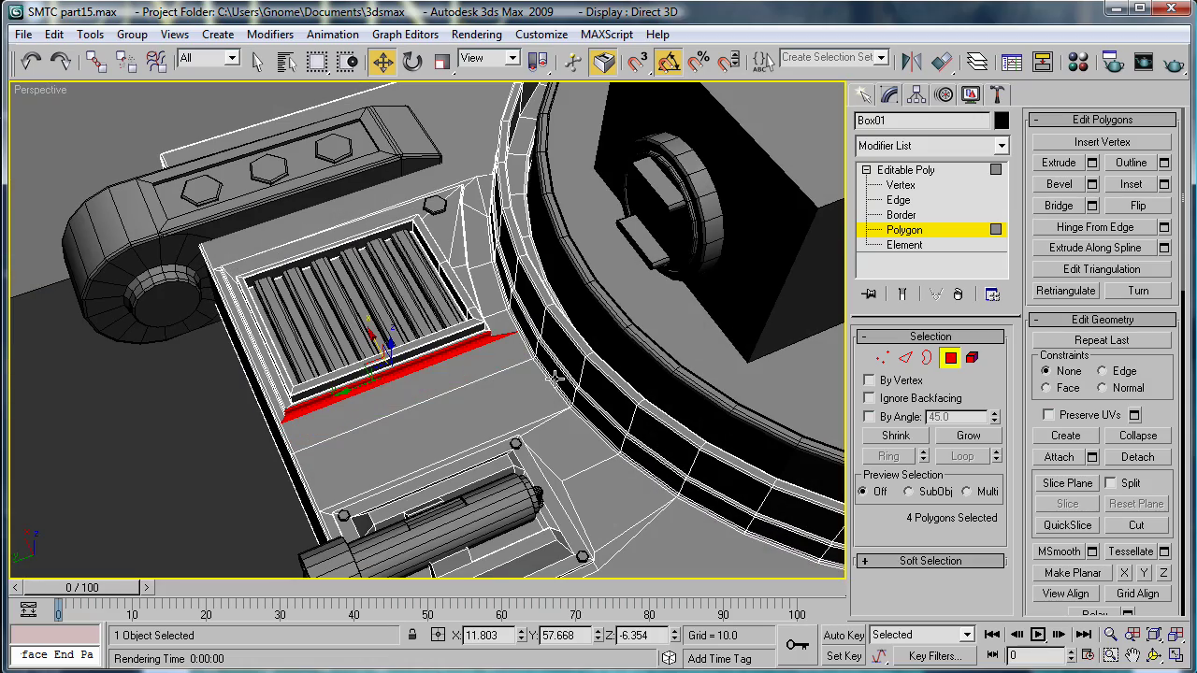
left_click(214, 468)
middle_click_drag(214, 468, 406, 294, "alt")
scroll(423, 296, "down", 3)
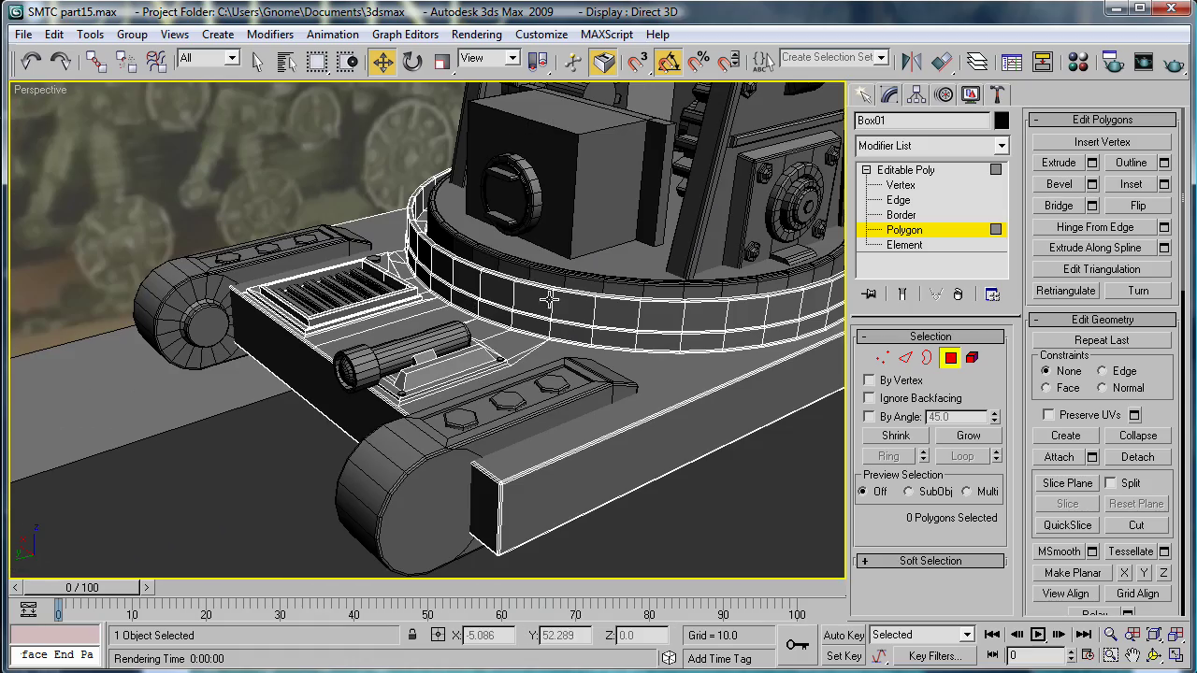
left_click(862, 94)
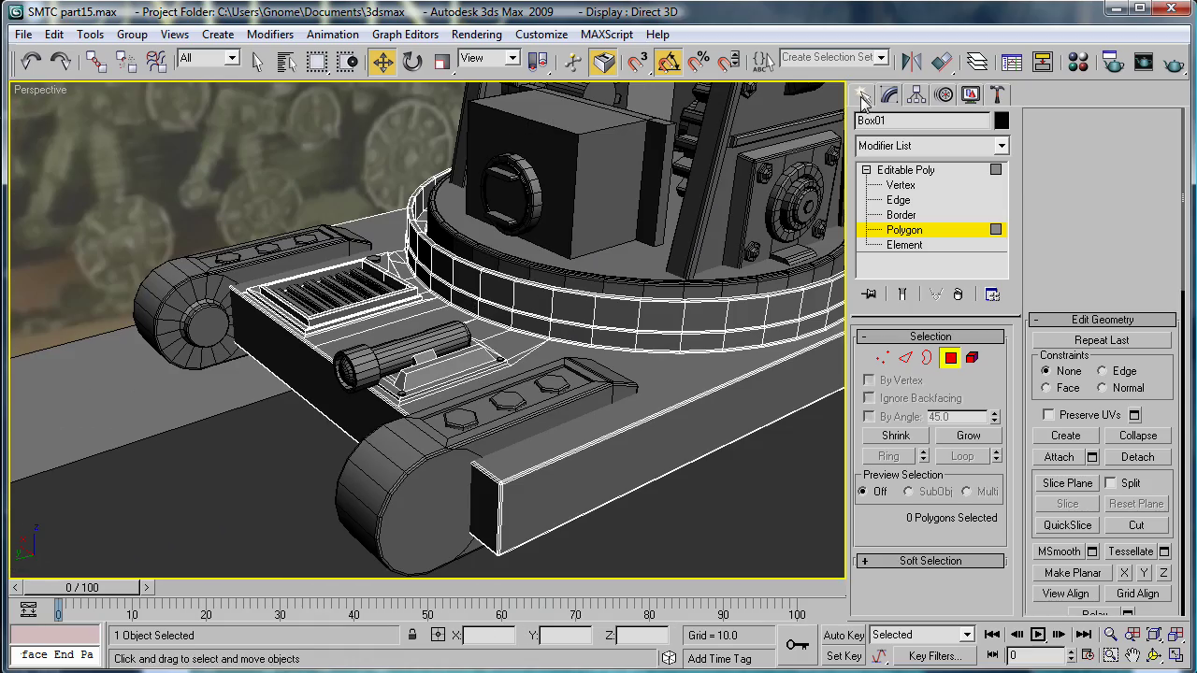
left_click(557, 378)
left_click(234, 285)
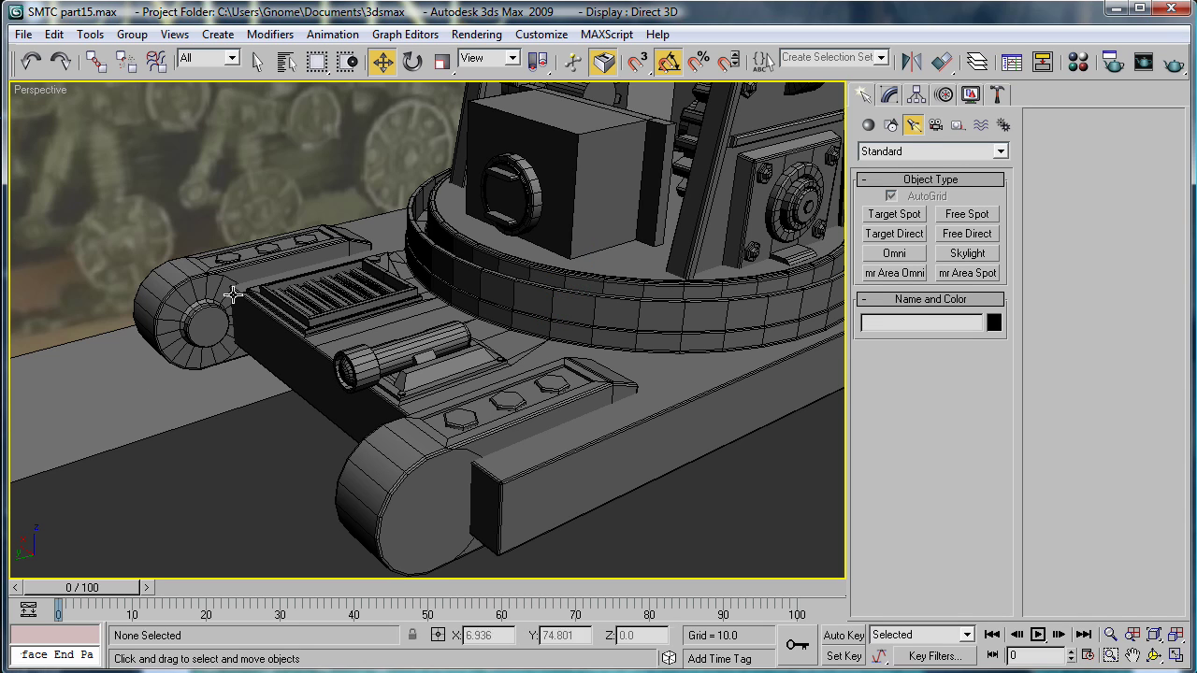
- Delete the six large hexagonal rivets from the recessed tops of the two front wheel covers
left_click(231, 257)
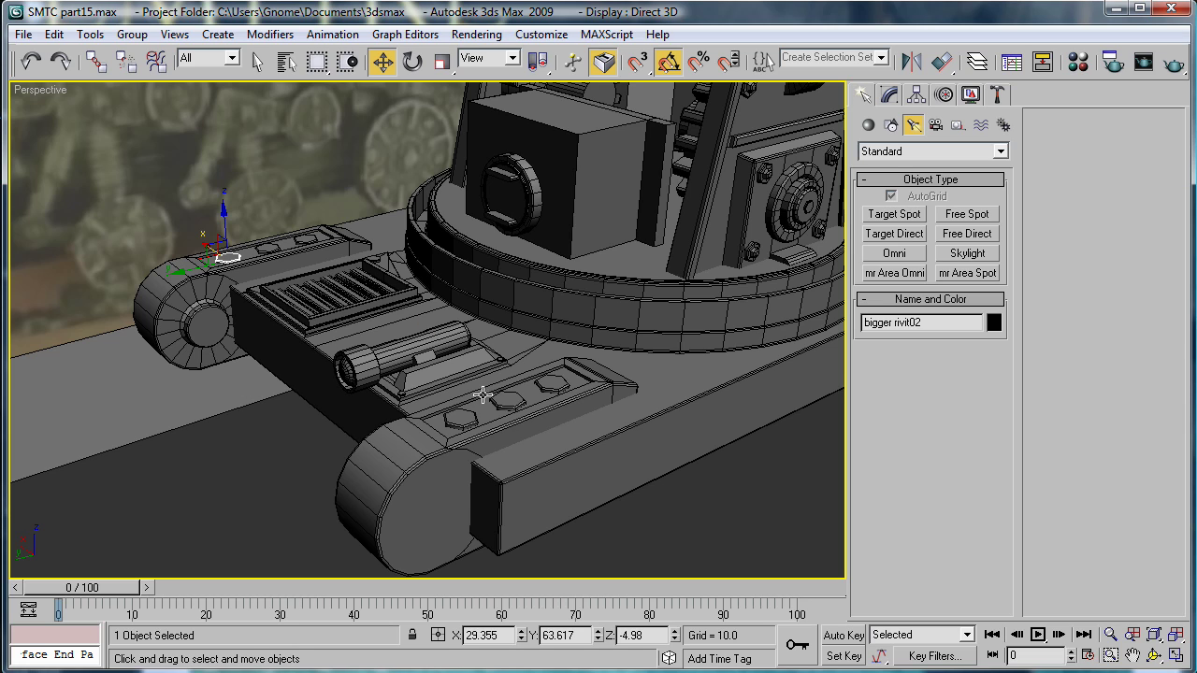
left_click(460, 423)
key("Delete")
left_click(507, 402)
key("Delete")
left_click(552, 383)
key("Delete")
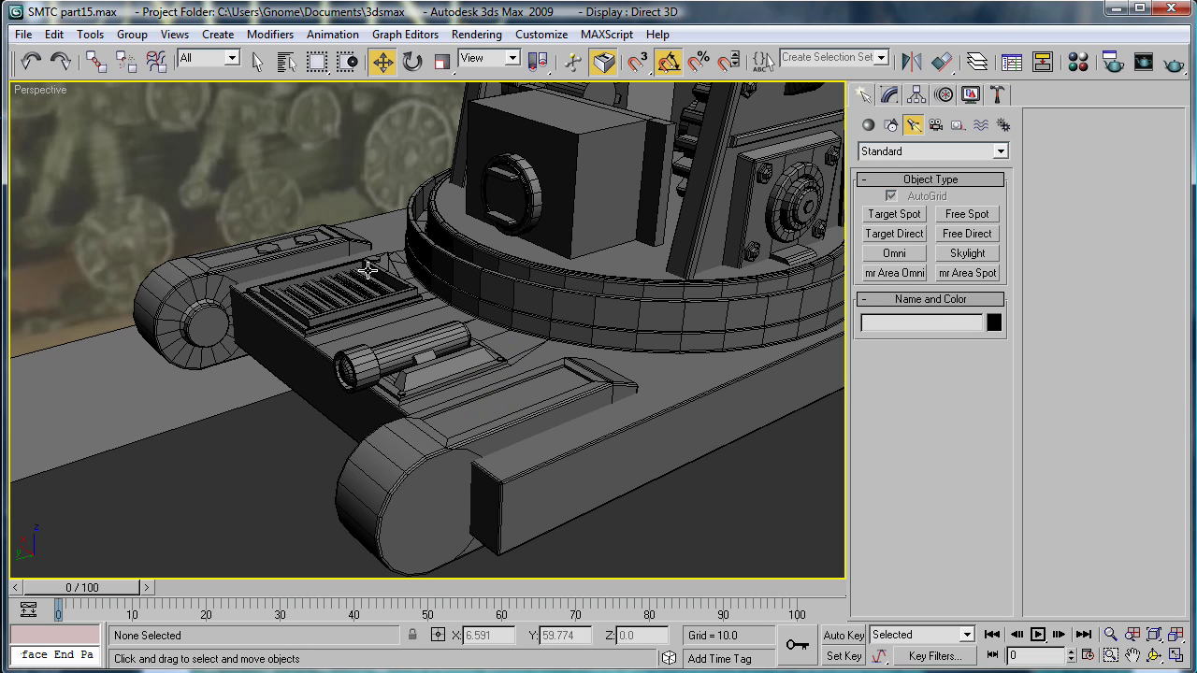
left_click(266, 247)
key("Delete")
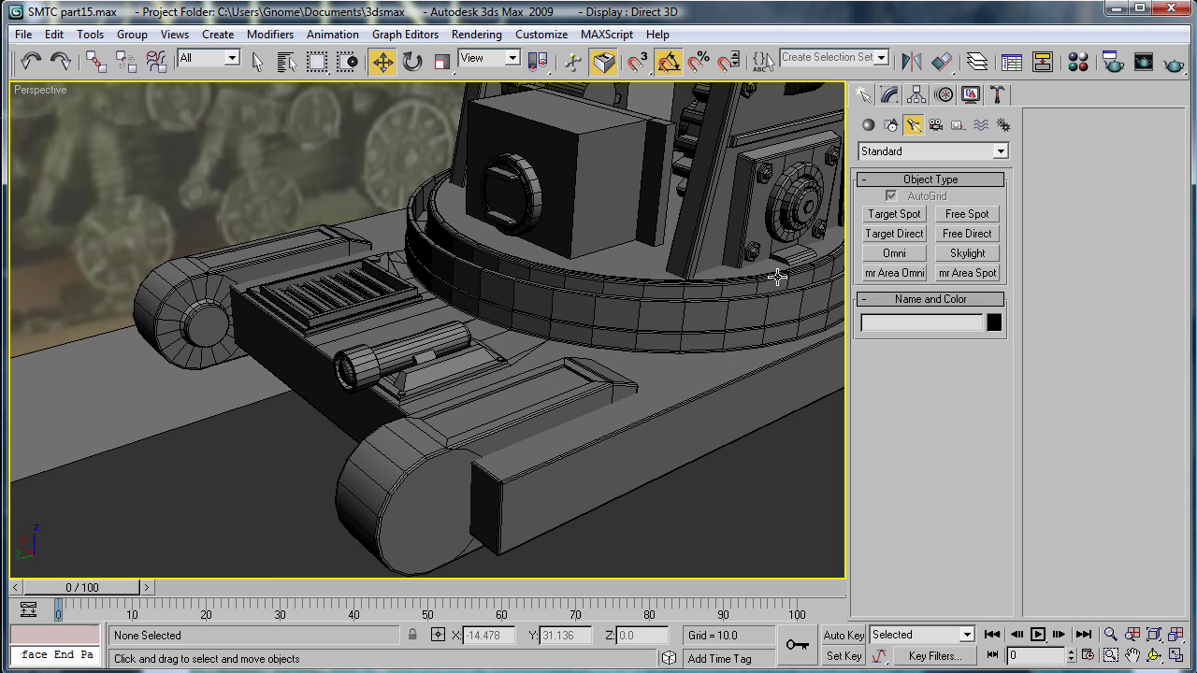
- Run the Paint Hair Floater script with Box01 as source object and use rivit01 as its first distribution object
left_click(672, 415)
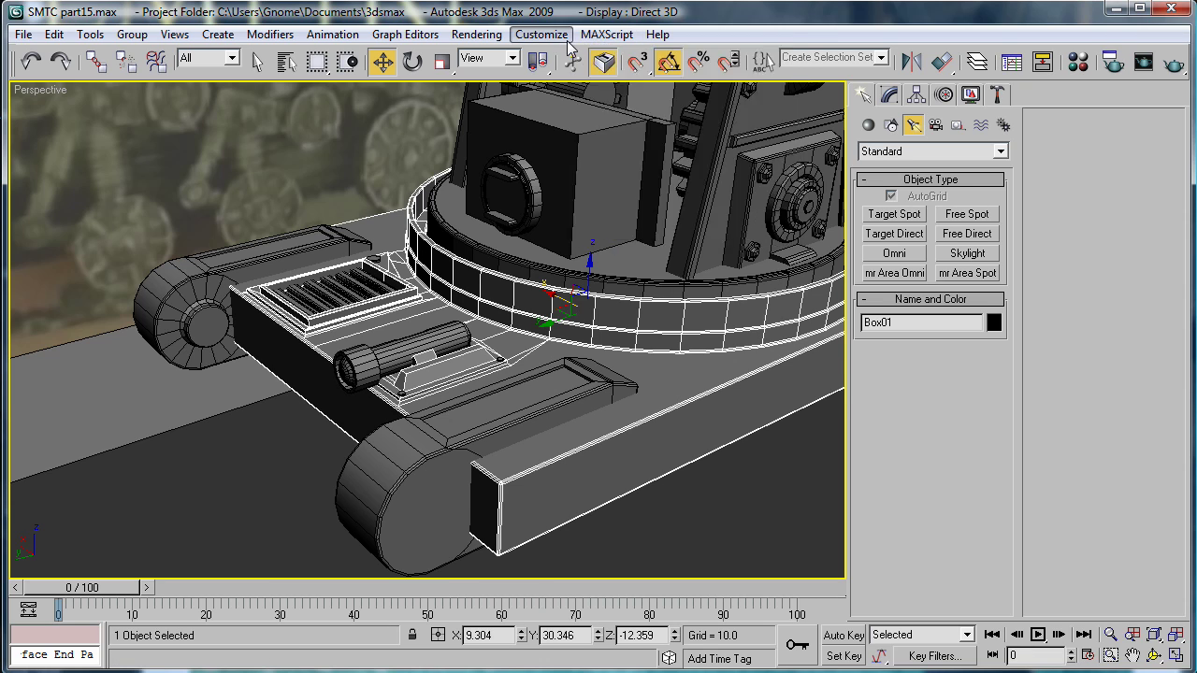
left_click(606, 34)
left_click(618, 96)
double_click(332, 151)
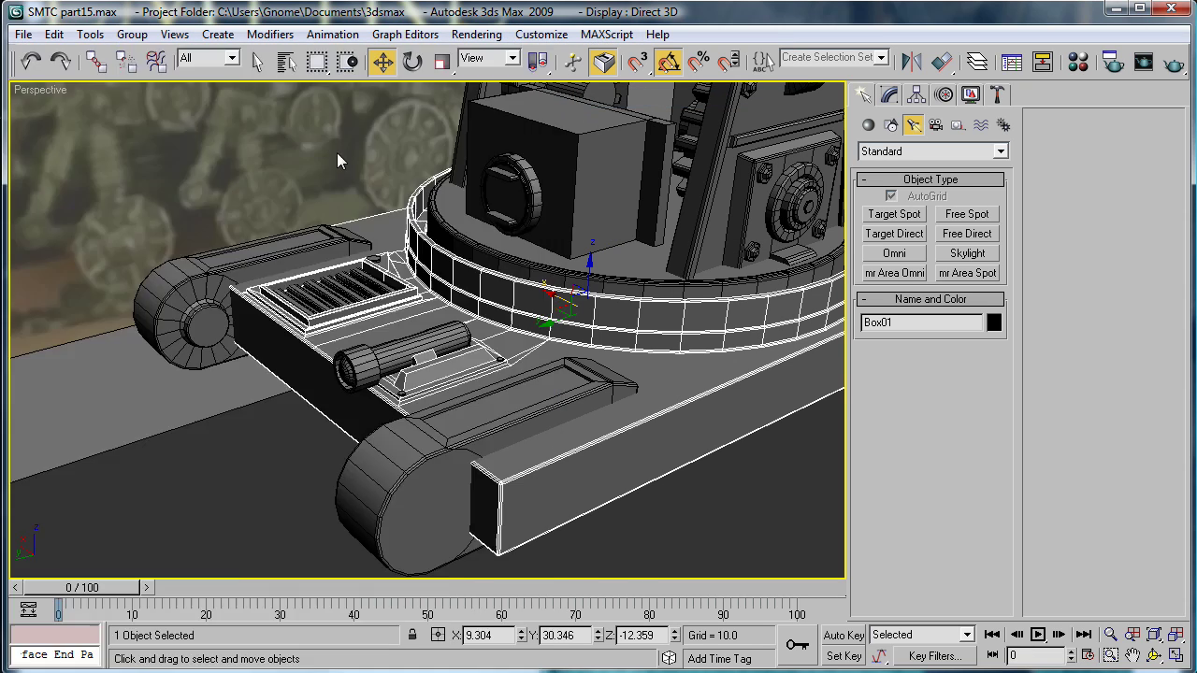
left_click(632, 191)
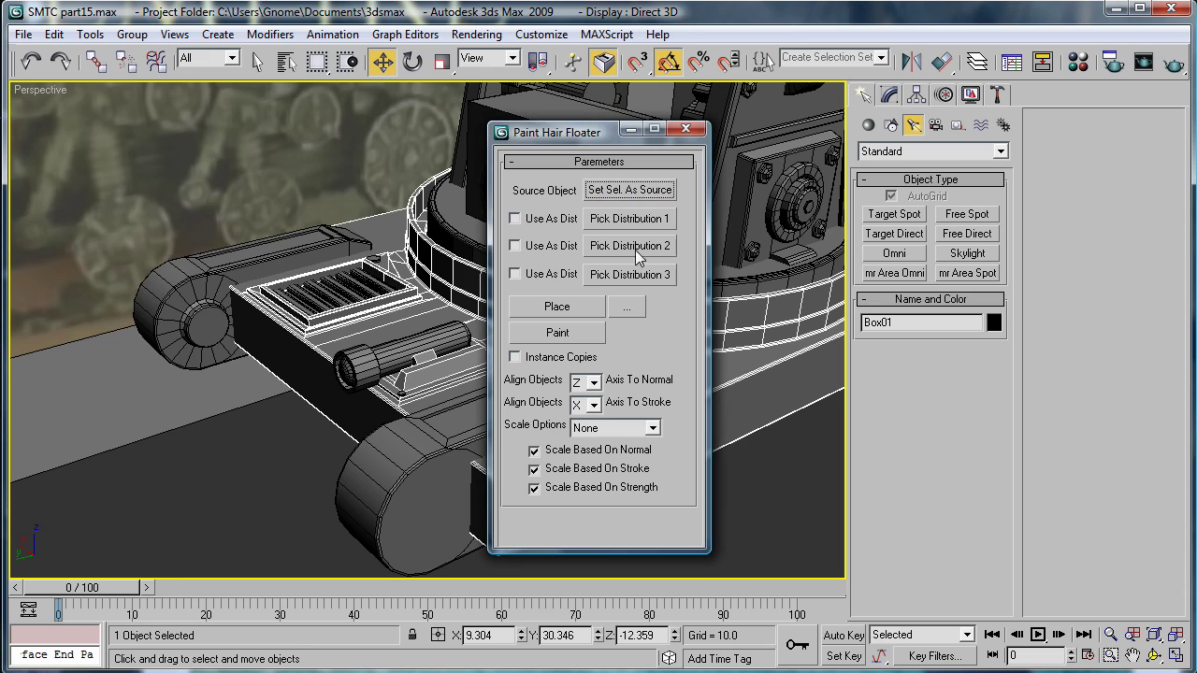
left_click(666, 217)
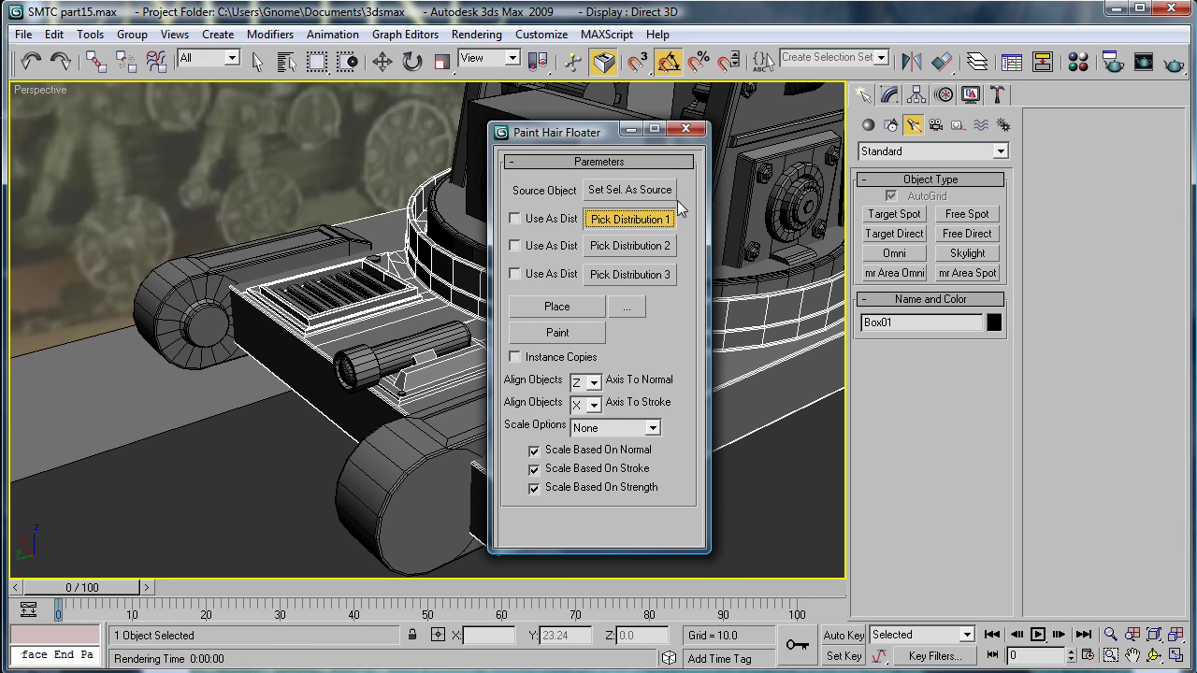
left_click(771, 178)
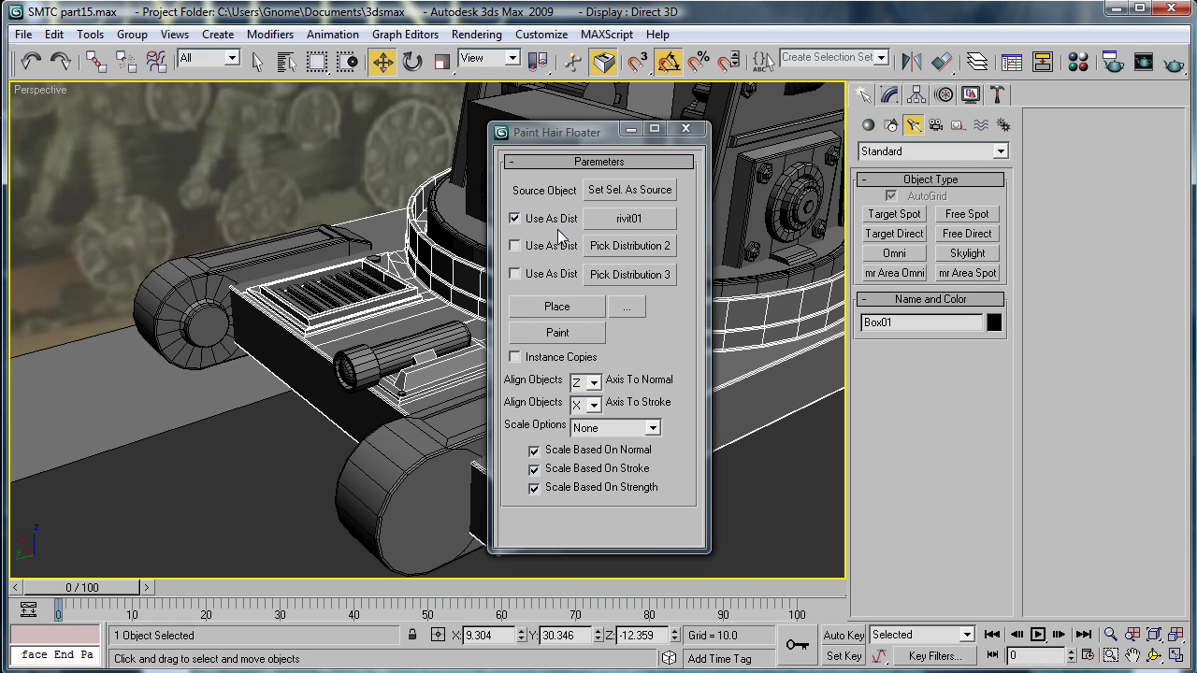
mouse_move(603, 145)
left_mouse_down()
mouse_move(960, 203)
mouse_move(898, 205)
left_mouse_up()
left_click(860, 369)
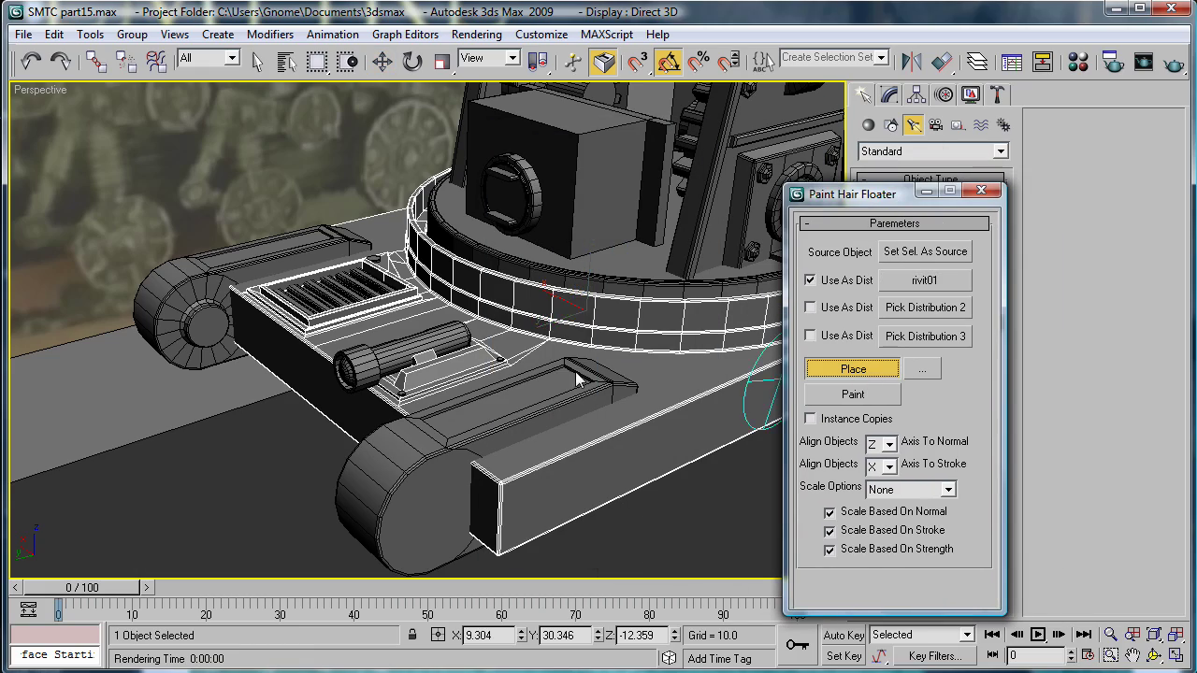
middle_click_drag(574, 380, 593, 364, "alt")
scroll(570, 351, "up", 4)
middle_click_drag(653, 407, 393, 334)
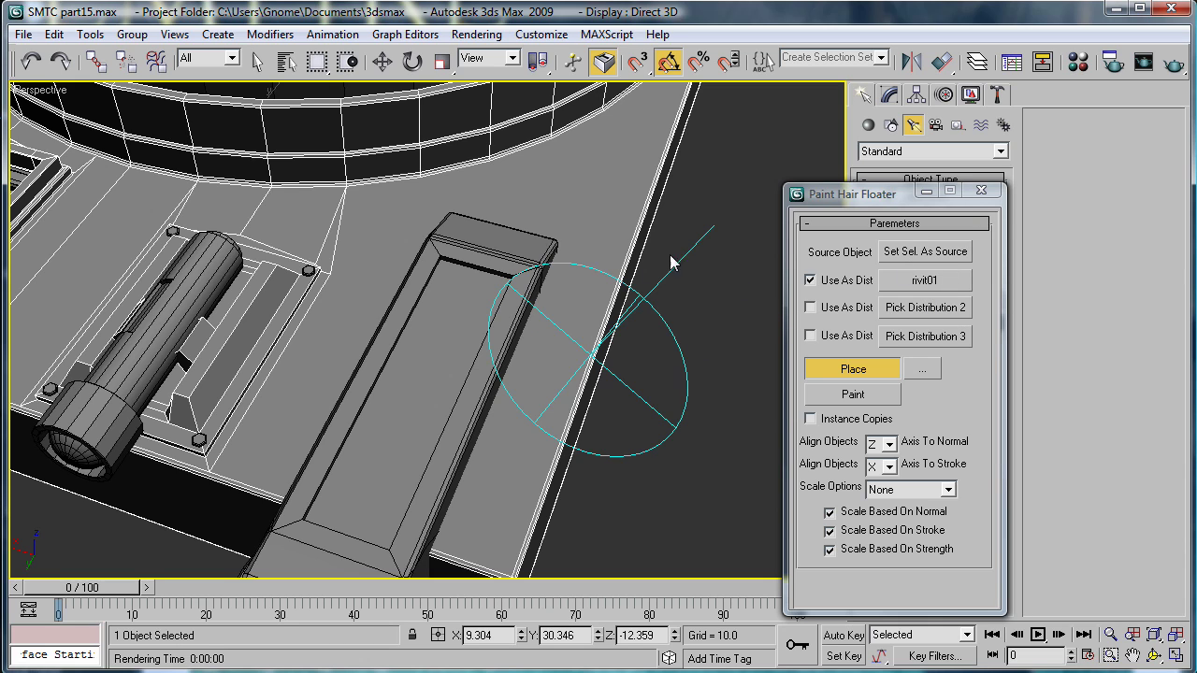
left_click(876, 372)
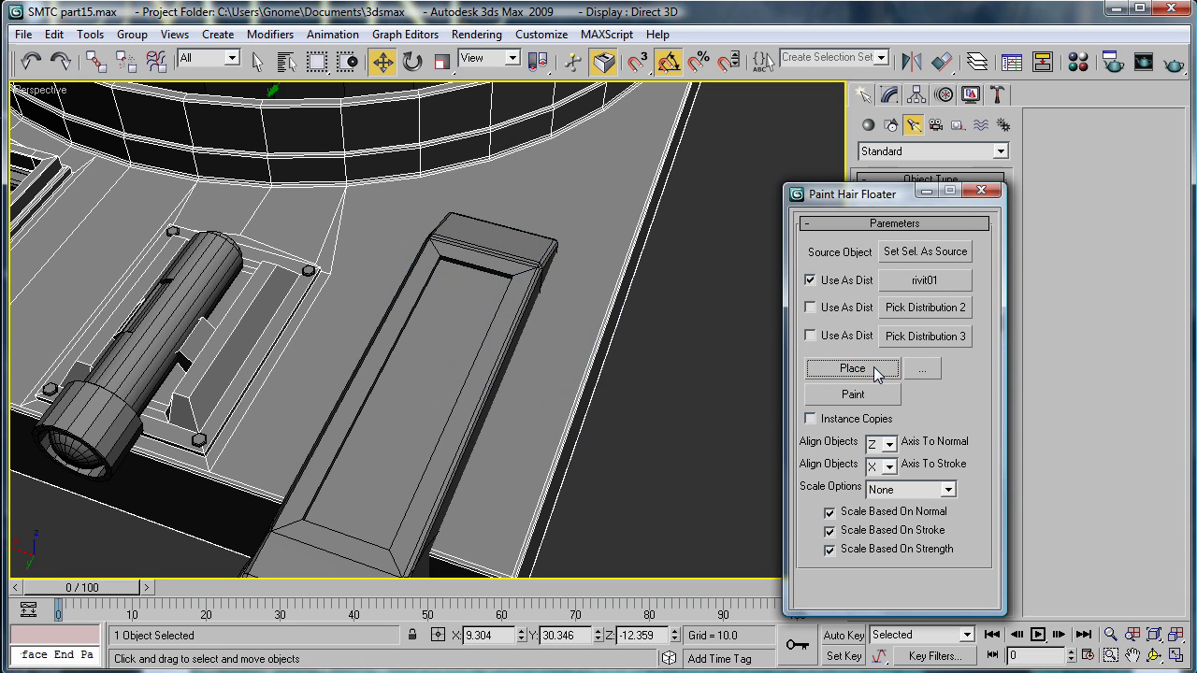
- Set both front wheel covers as the source surfaces for object placement
left_click(512, 263)
middle_click_drag(369, 454, 832, 536)
left_click(60, 389, "ctrl")
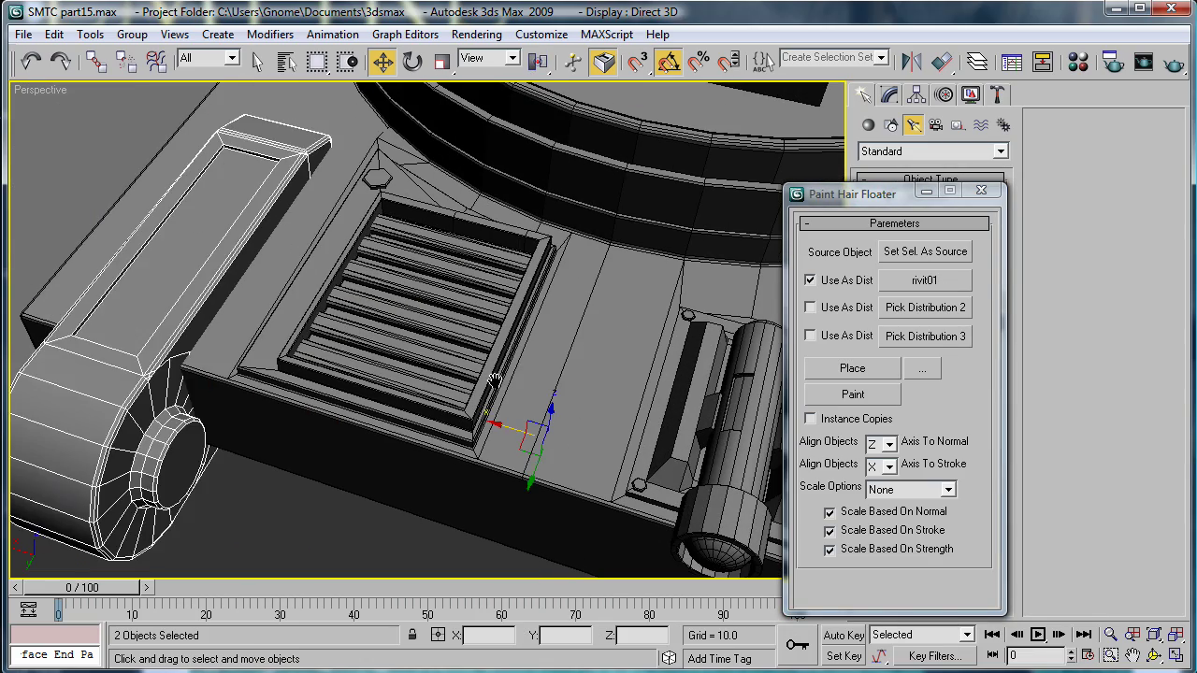
middle_click_drag(493, 380, 423, 351, "alt")
left_click(925, 258)
- Place three rivit01 copies in a row along the recessed top of the wheel cover beside the lamp, and close the script window
left_click(855, 372)
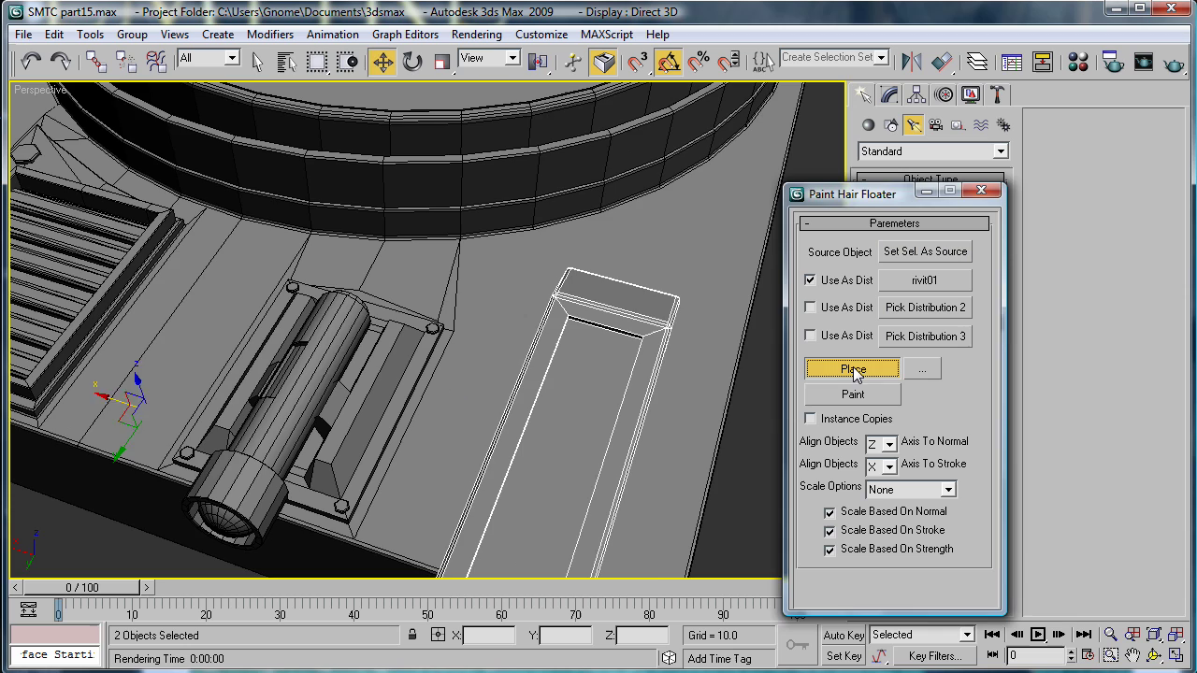
middle_click_drag(655, 374, 565, 302)
scroll(565, 302, "down", 3)
scroll(447, 301, "up", 3)
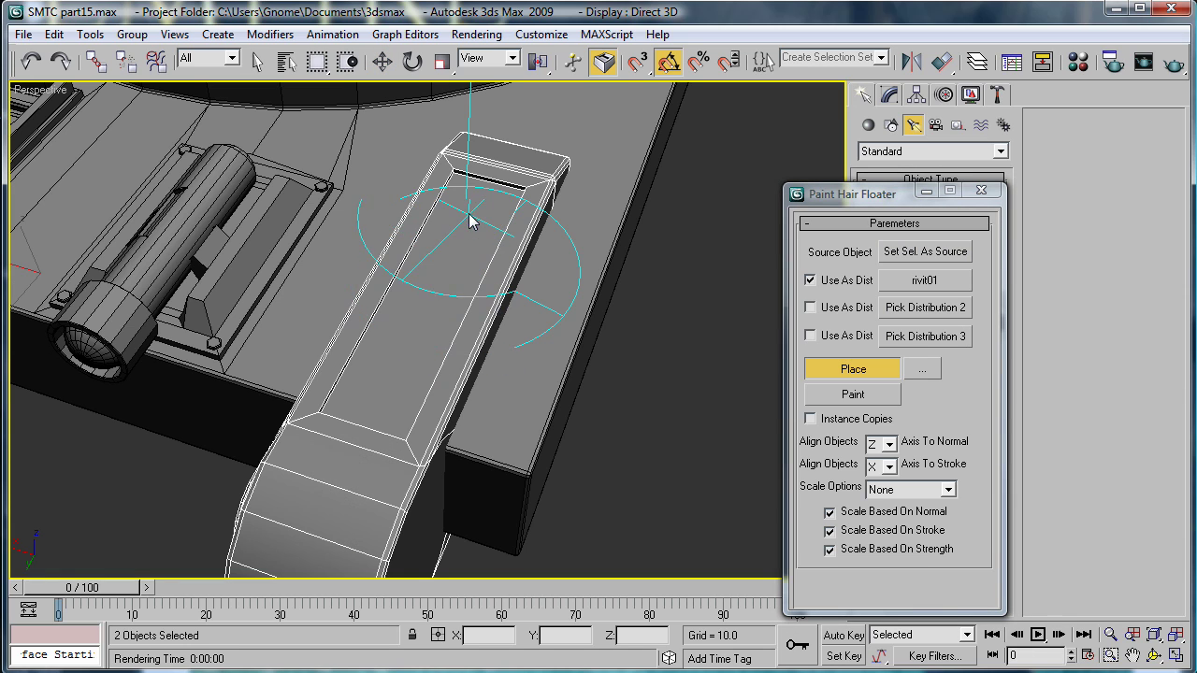
left_click_drag(475, 217, 472, 244)
left_click(432, 292)
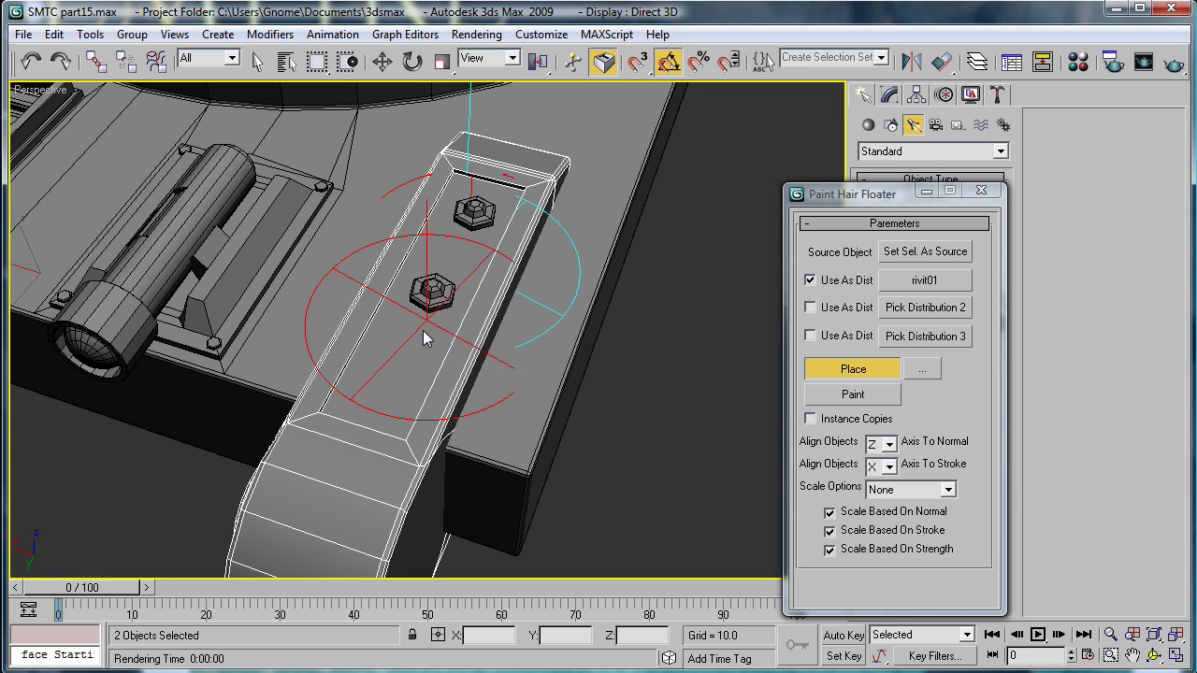
left_click(387, 379)
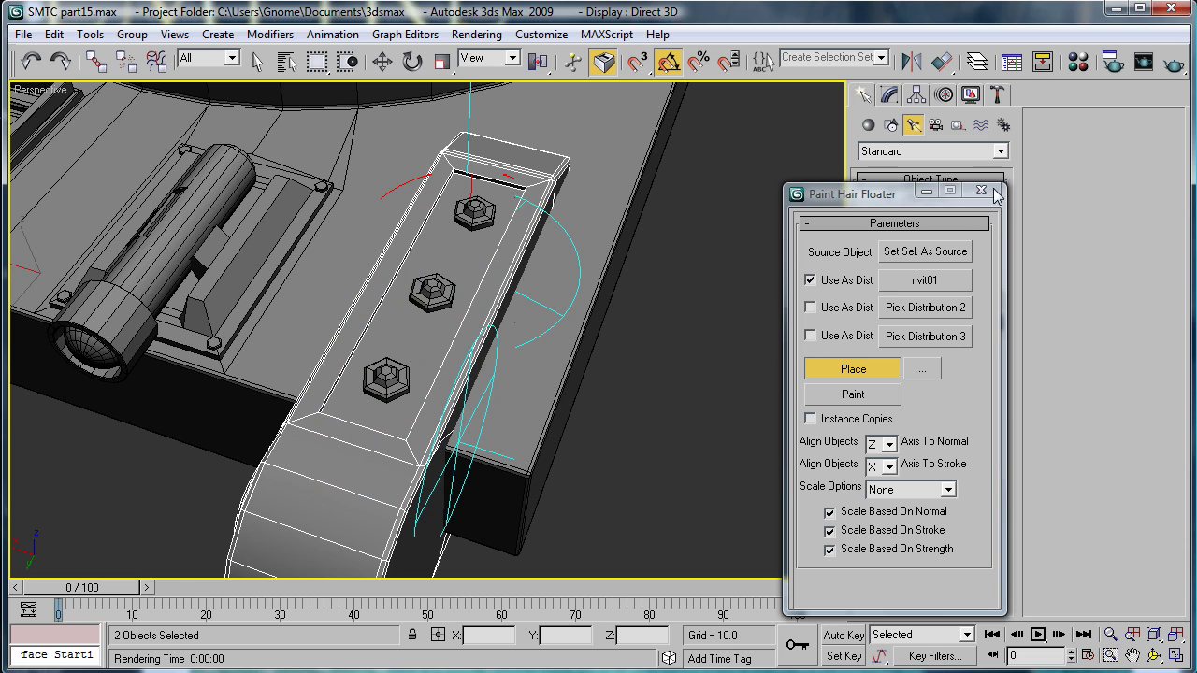
left_click(849, 367)
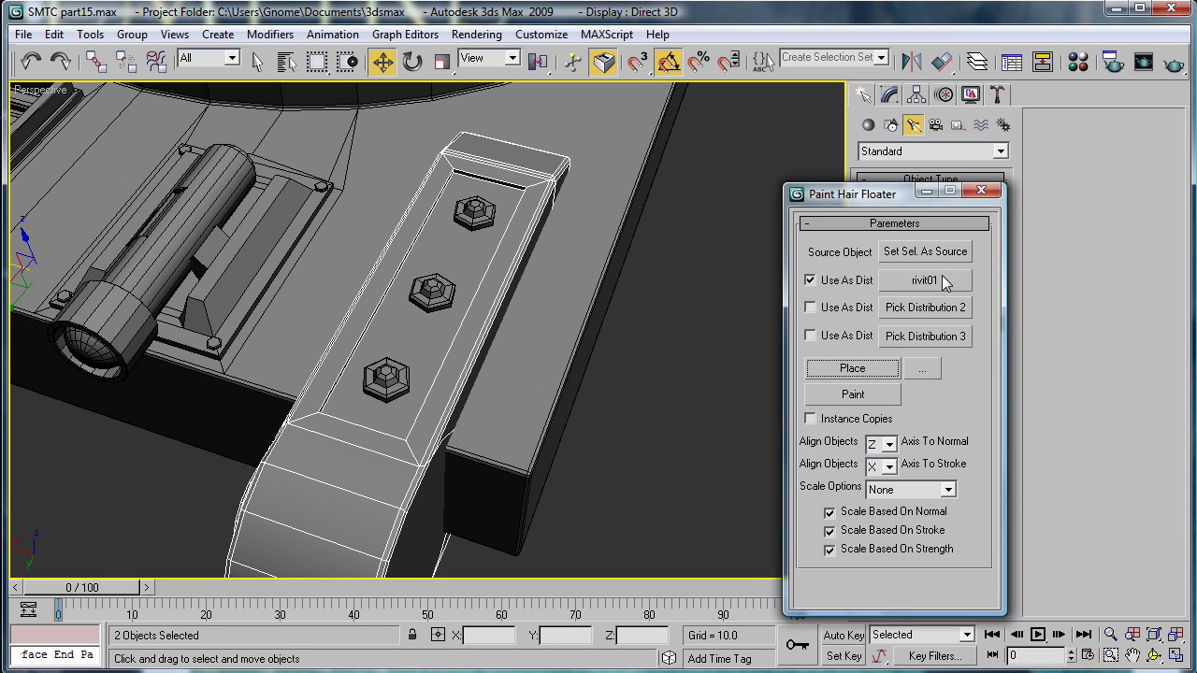
left_click(993, 194)
- Select the three new rivets on the wheel cover and scale them up uniformly together
left_click(481, 215)
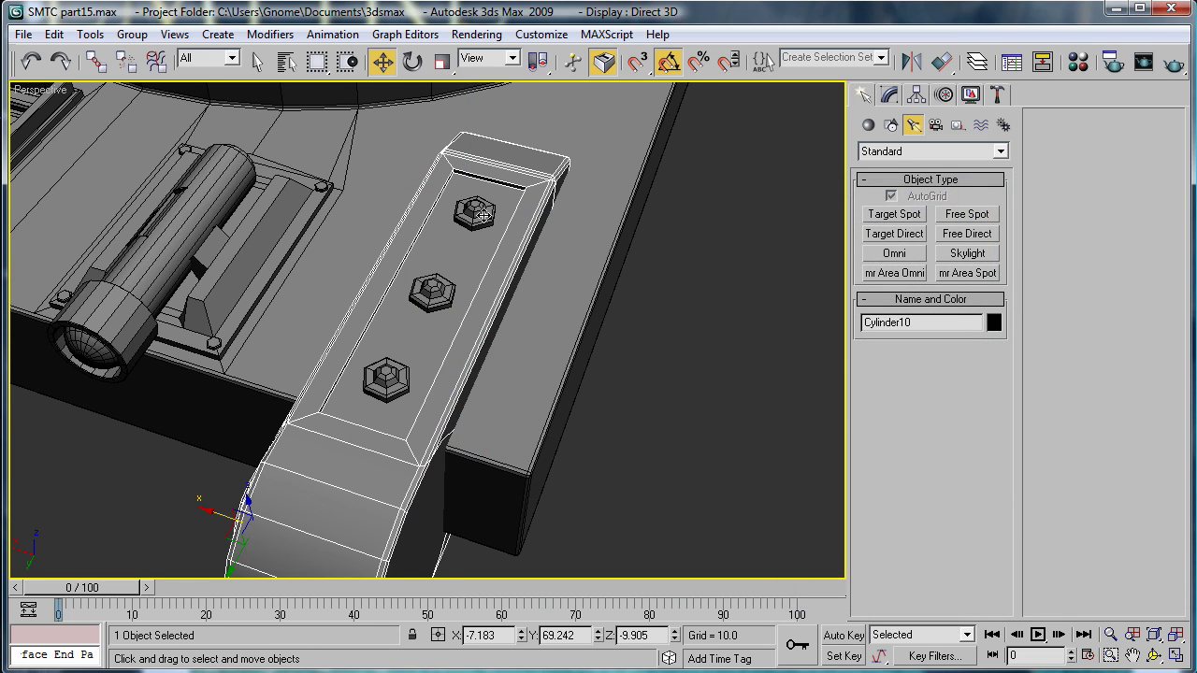
left_click(481, 215)
left_click(430, 294, "ctrl")
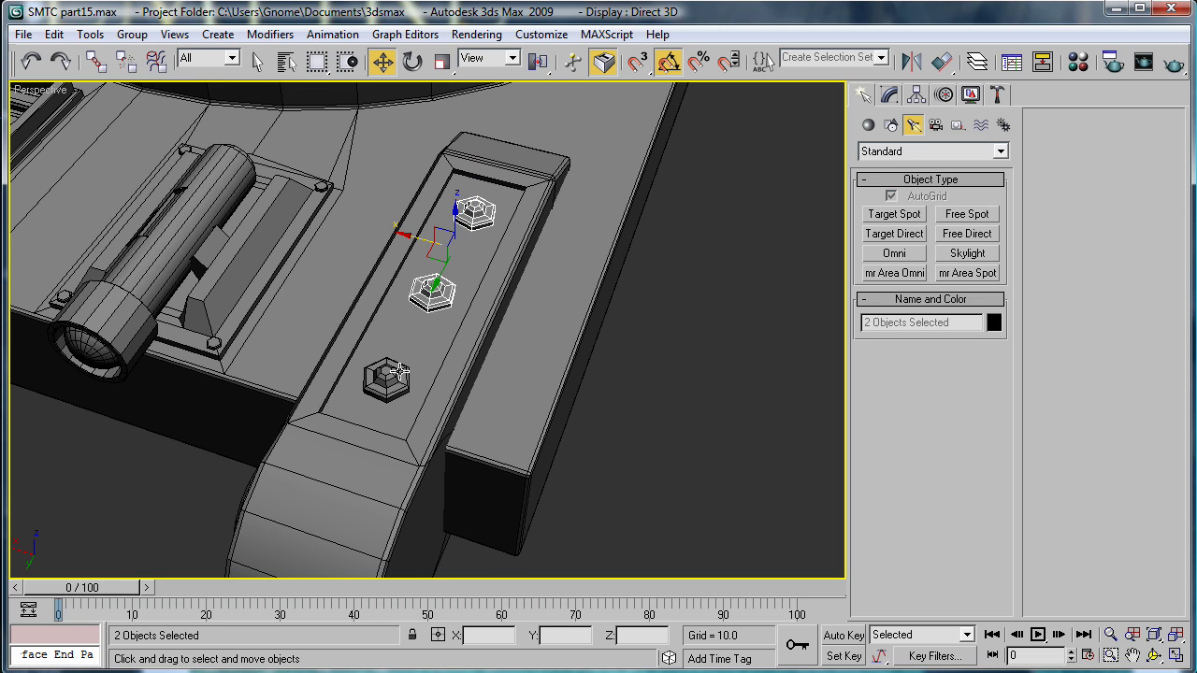
left_click(393, 370, "ctrl")
key("r")
key("r")
key("r")
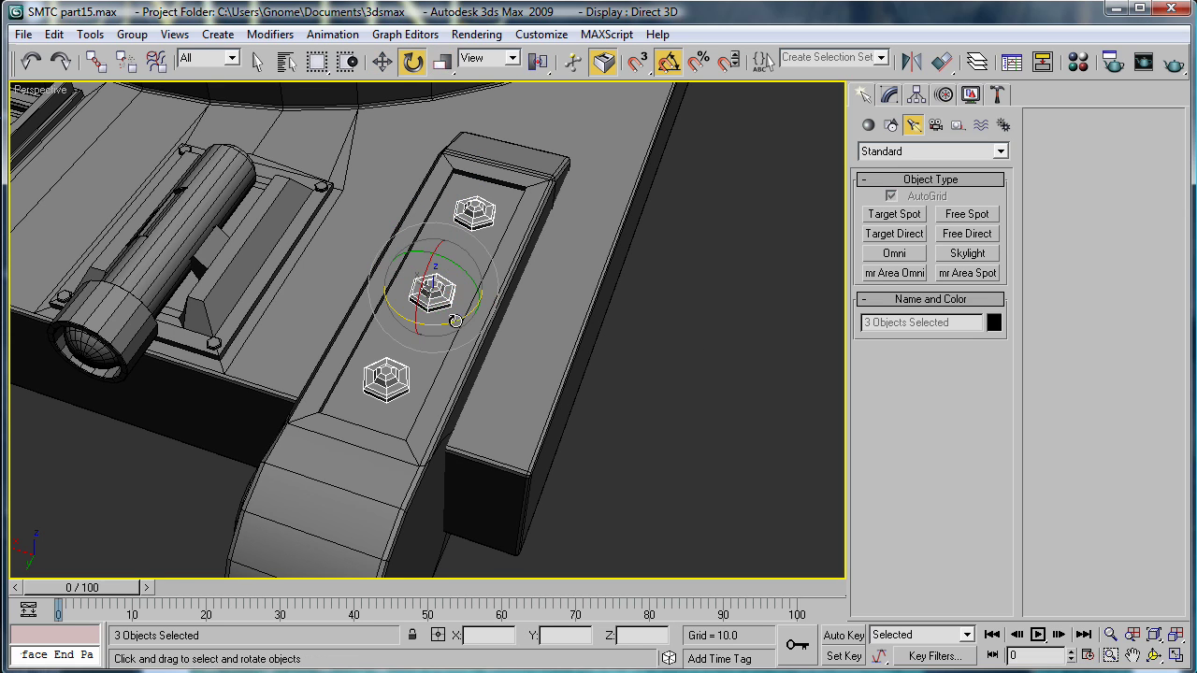
left_click_drag(453, 295, 466, 257)
key("r")
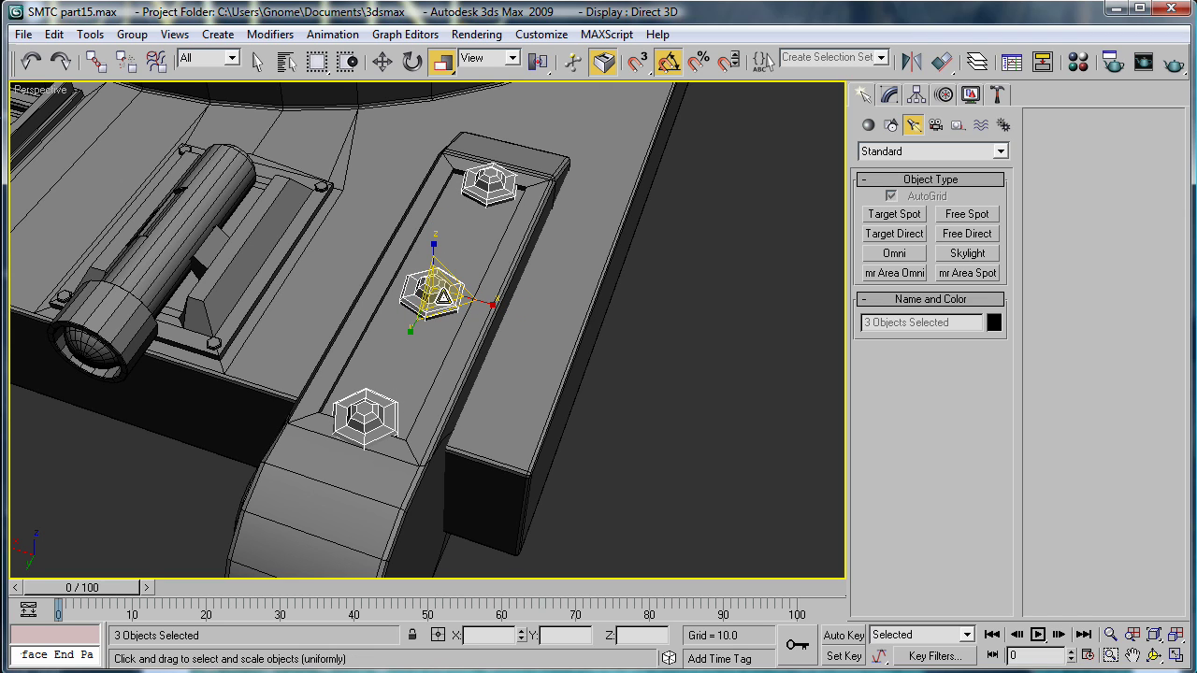
- Move the two end rivets on the wheel cover beside the lamp inward so they sit within the recessed panel
key("w")
left_click(486, 198)
left_click(486, 197)
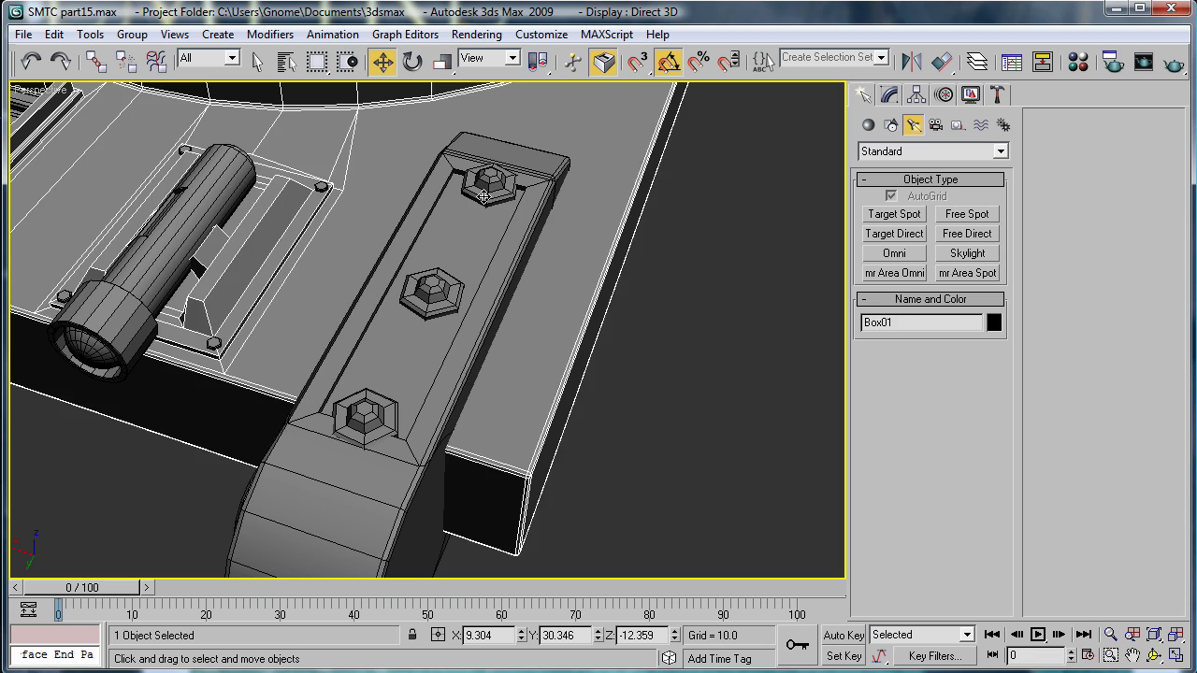
left_click(485, 198)
left_click(487, 201)
left_click_drag(476, 222, 463, 244)
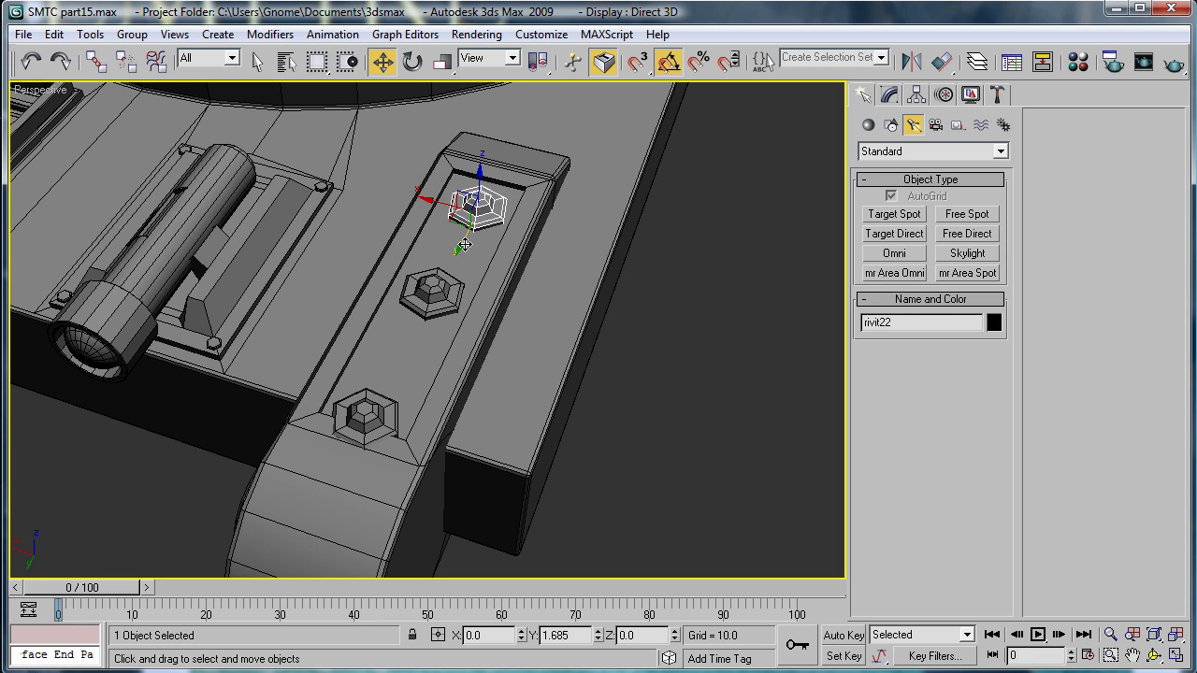
left_click(371, 418)
left_click_drag(358, 449, 371, 426)
- Select the three rivets together and copy them across onto the recessed top of the opposite front wheel cover
middle_click_drag(625, 355, 495, 343, "alt")
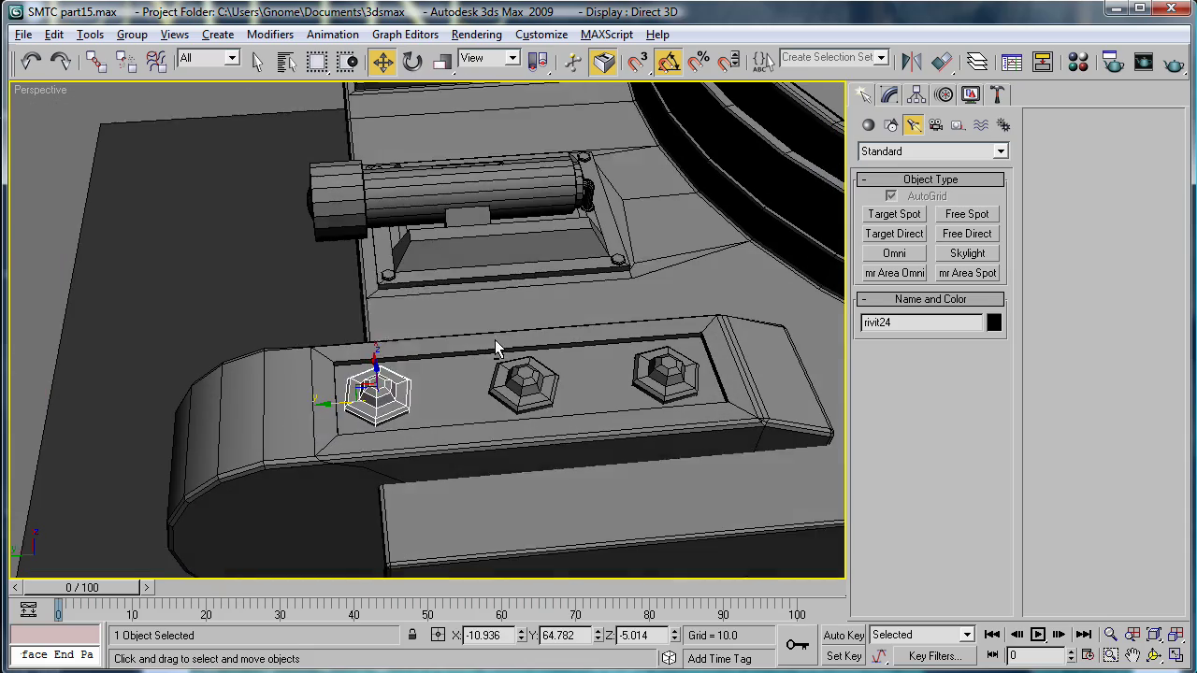
left_click(526, 383)
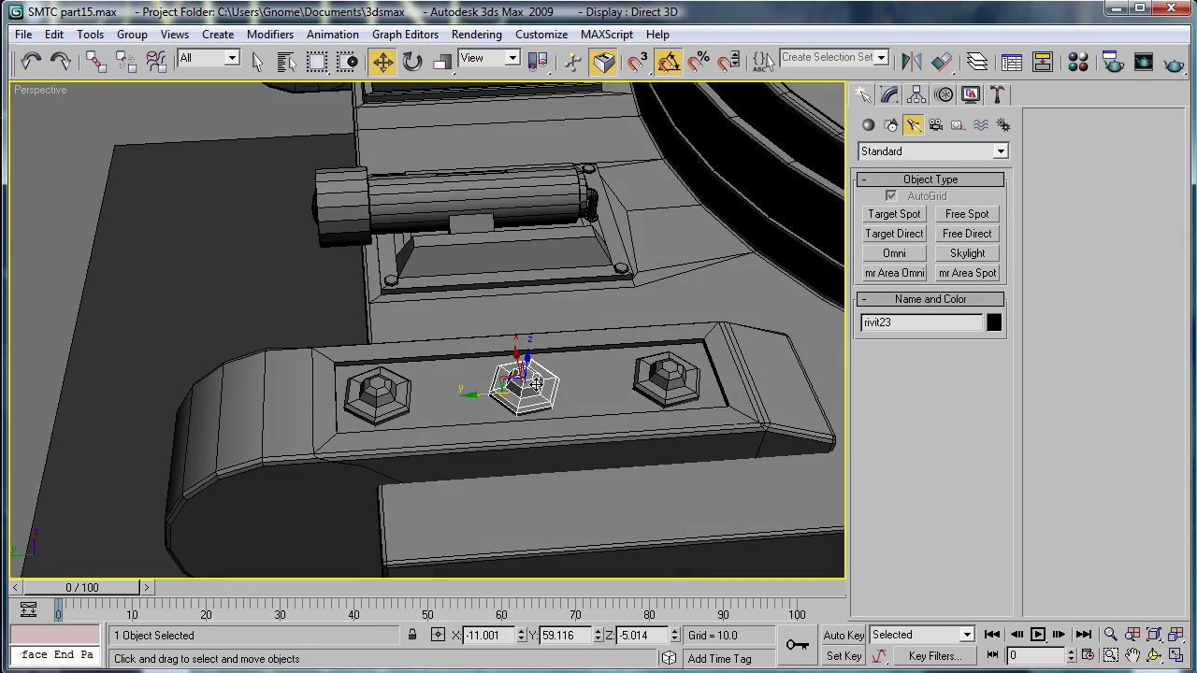
left_click(661, 382, "ctrl")
left_click(397, 395, "ctrl")
middle_click_drag(573, 364, 784, 372, "alt")
scroll(496, 414, "down", 5)
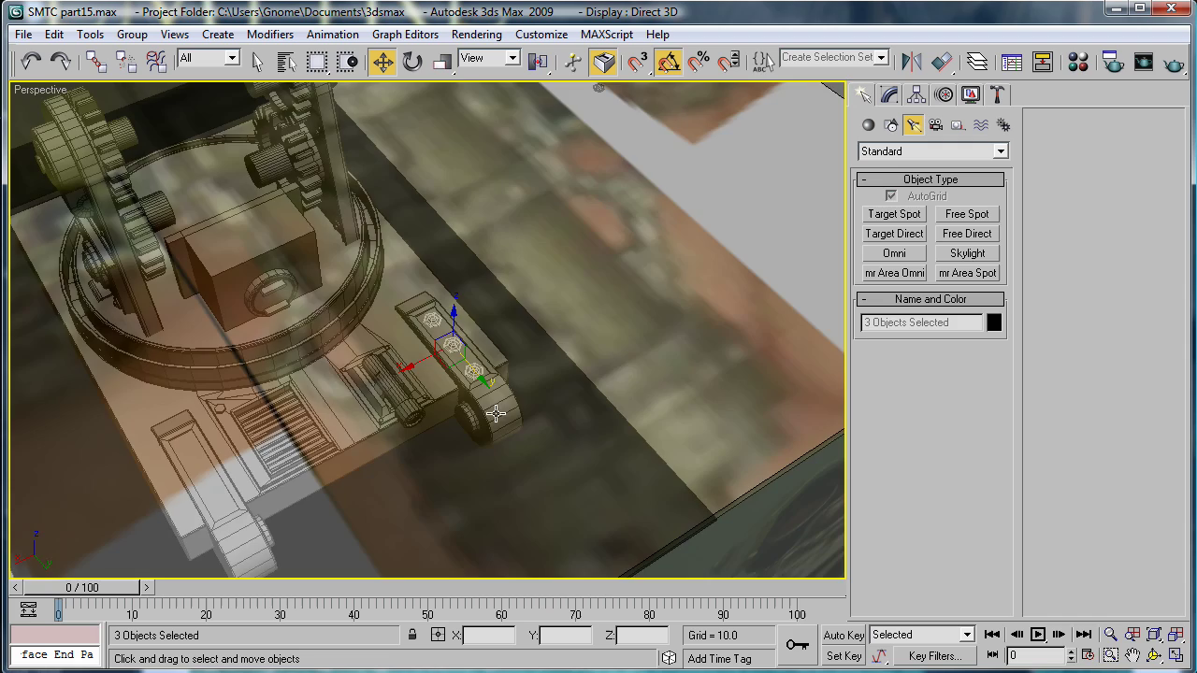
middle_click_drag(510, 384, 583, 392, "alt")
scroll(481, 297, "up", 5)
scroll(584, 392, "down", 4)
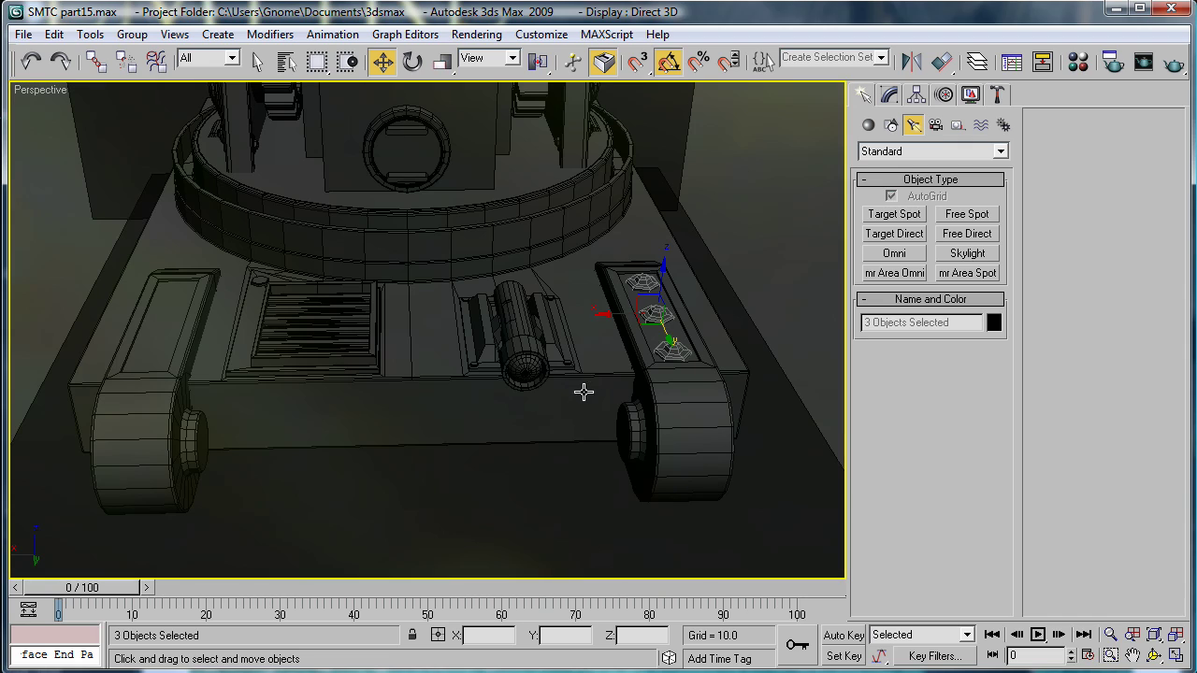
mouse_move(620, 318)
left_mouse_down("shift")
mouse_move(187, 356)
mouse_move(134, 375)
left_mouse_up("shift")
left_click(601, 422)
- Examine the round vent on the central box and consult the "sprue apart" reference photo in Windows Photo Gallery
middle_click_drag(648, 394, 623, 395, "alt")
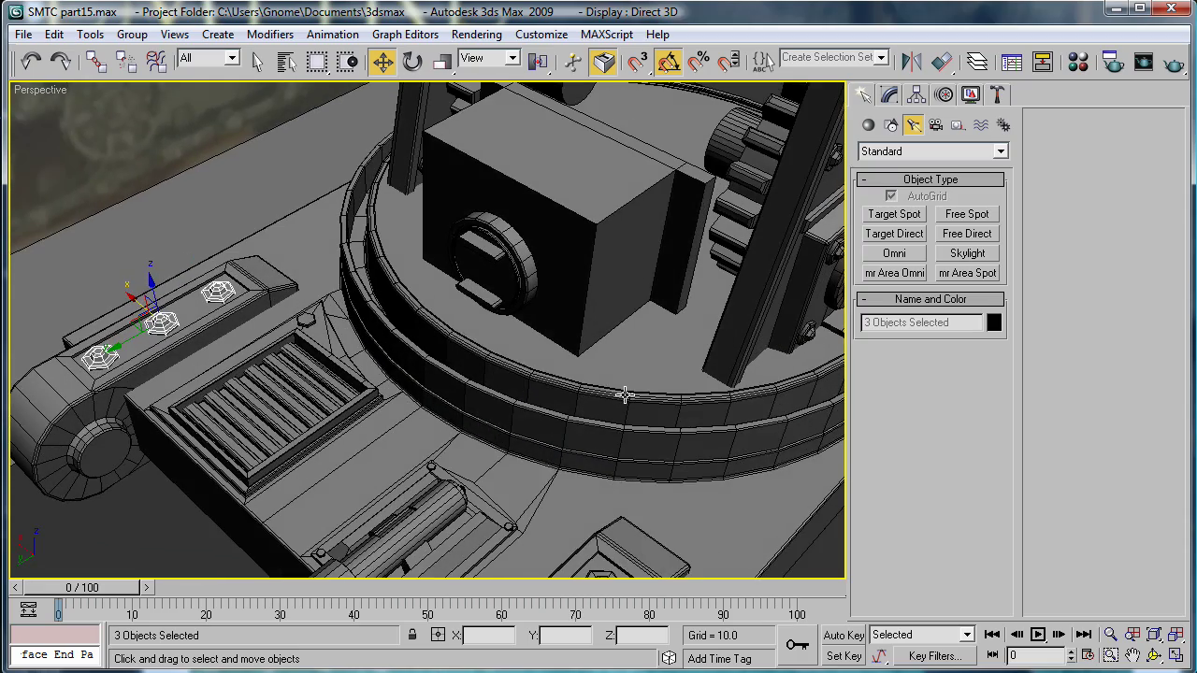
middle_click_drag(618, 451, 580, 478)
scroll(505, 289, "up", 4)
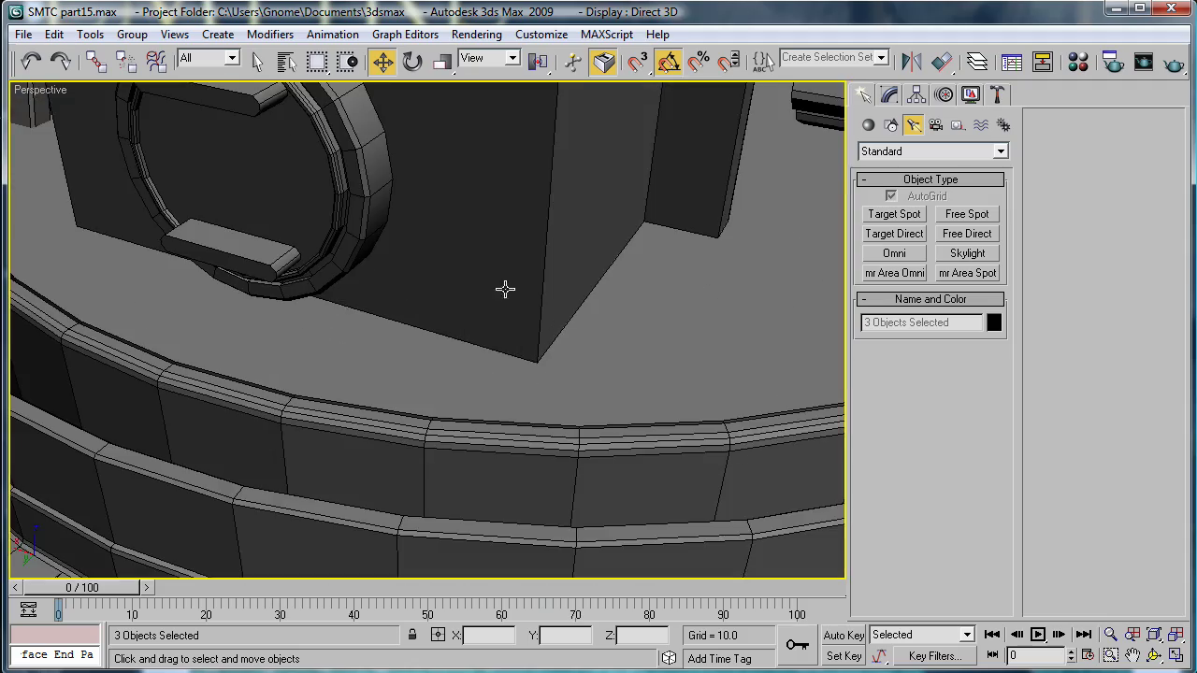
middle_click_drag(505, 289, 538, 262, "alt")
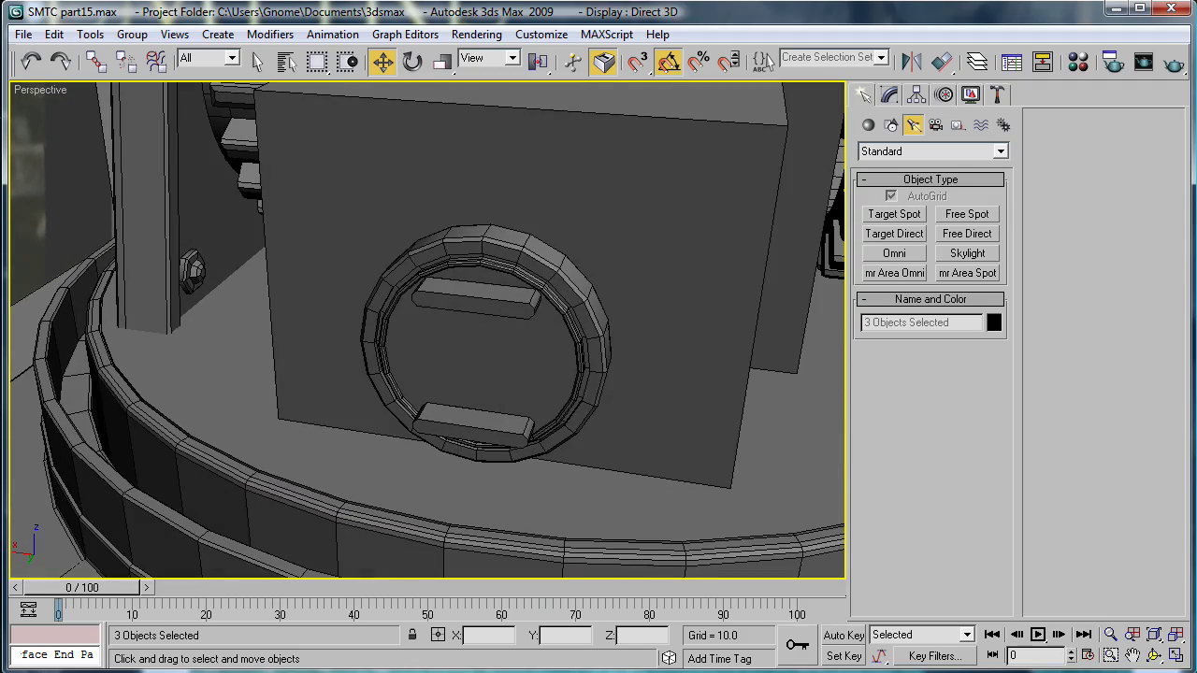
key("alt+Tab")
left_click_drag(753, 59, 1196, 303)
scroll(1076, 510, "up", 2)
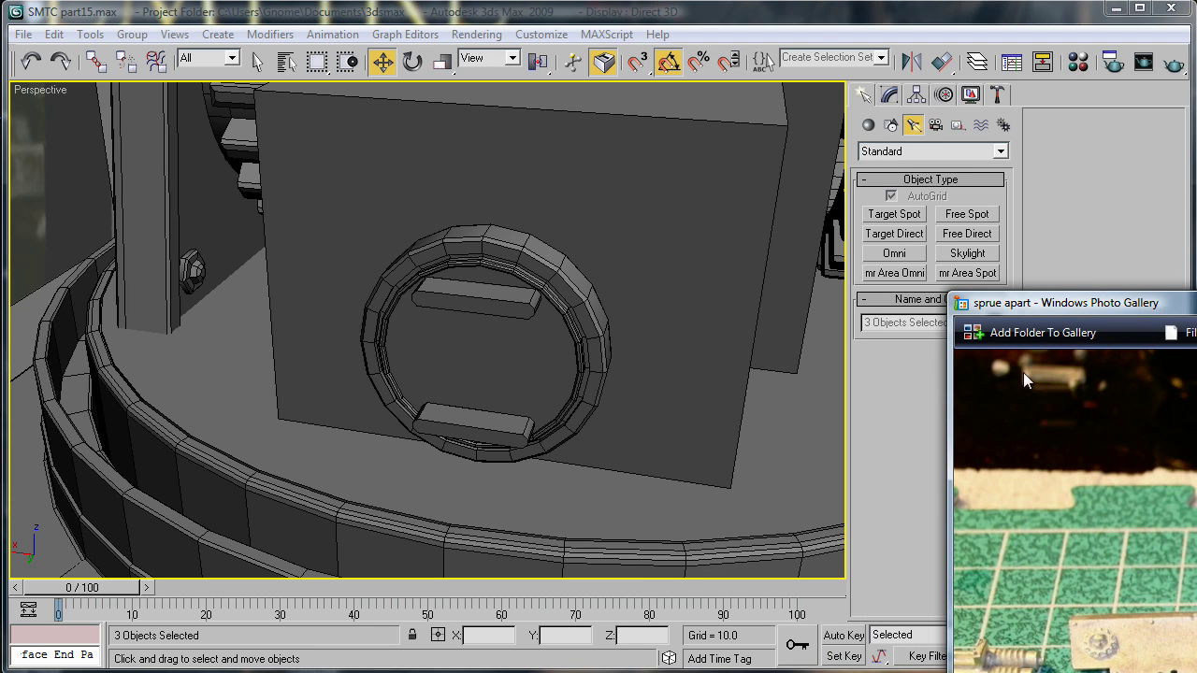
left_click(826, 18)
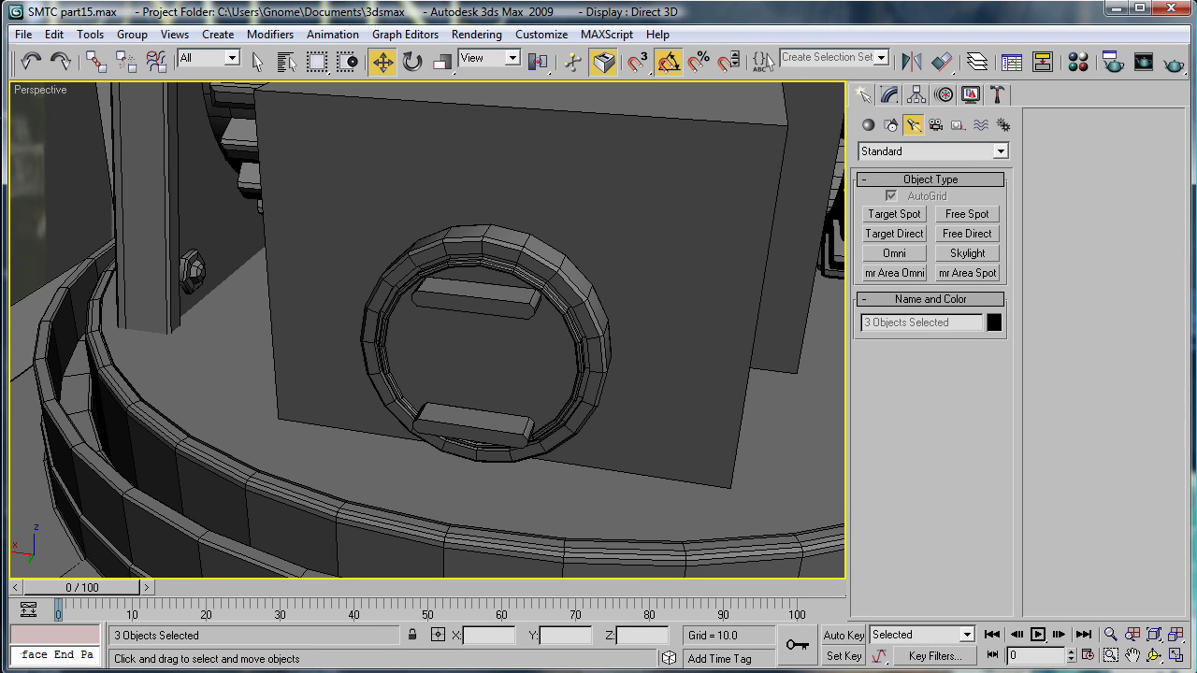
- Make one copy of the round vent's upper slat and place it just above the lower slat
scroll(495, 303, "up", 1)
scroll(568, 326, "down", 1)
middle_click_drag(578, 327, 585, 310, "alt")
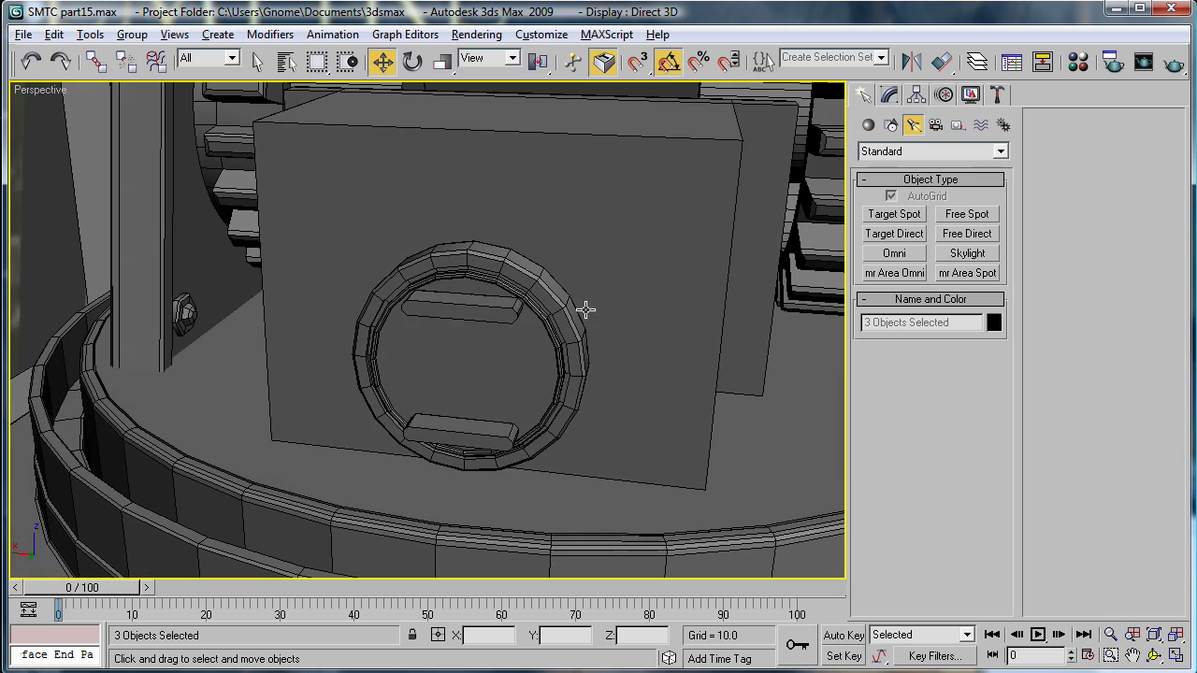
left_click(487, 307)
mouse_move(465, 271)
left_mouse_down("shift")
mouse_move(465, 440)
mouse_move(464, 353)
left_mouse_up("shift")
left_click(601, 424)
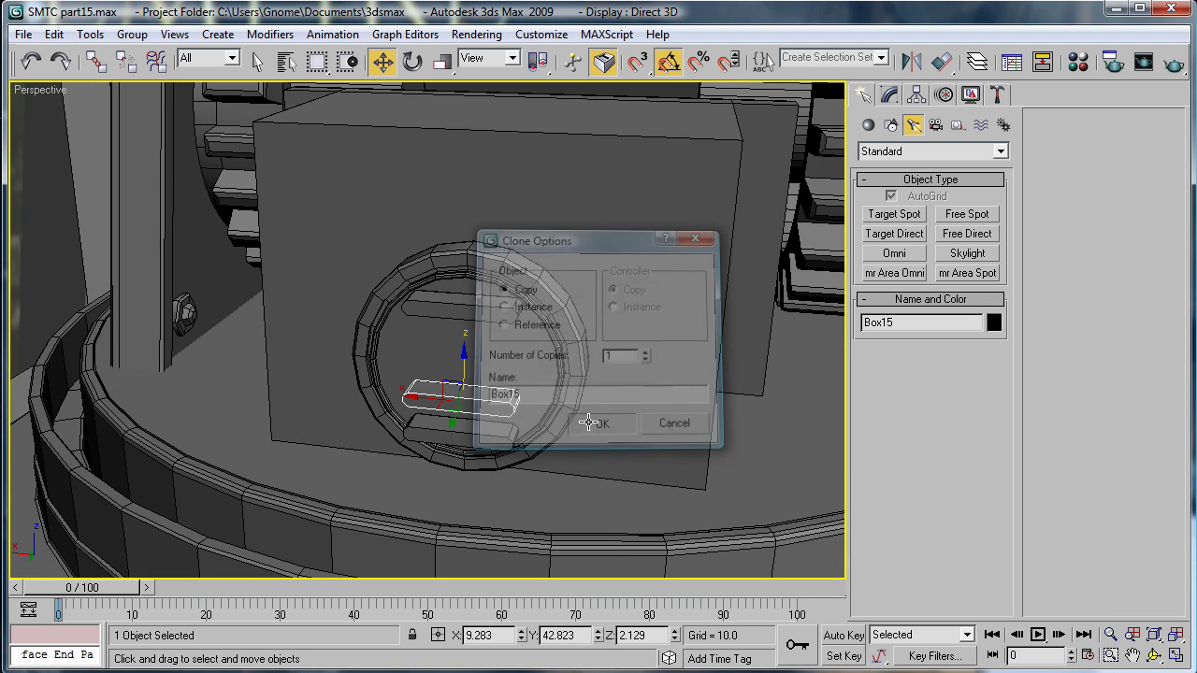
- In the Back view, copy the new slat upward twice to fill the middle and upper-middle positions of the round vent
key("f")
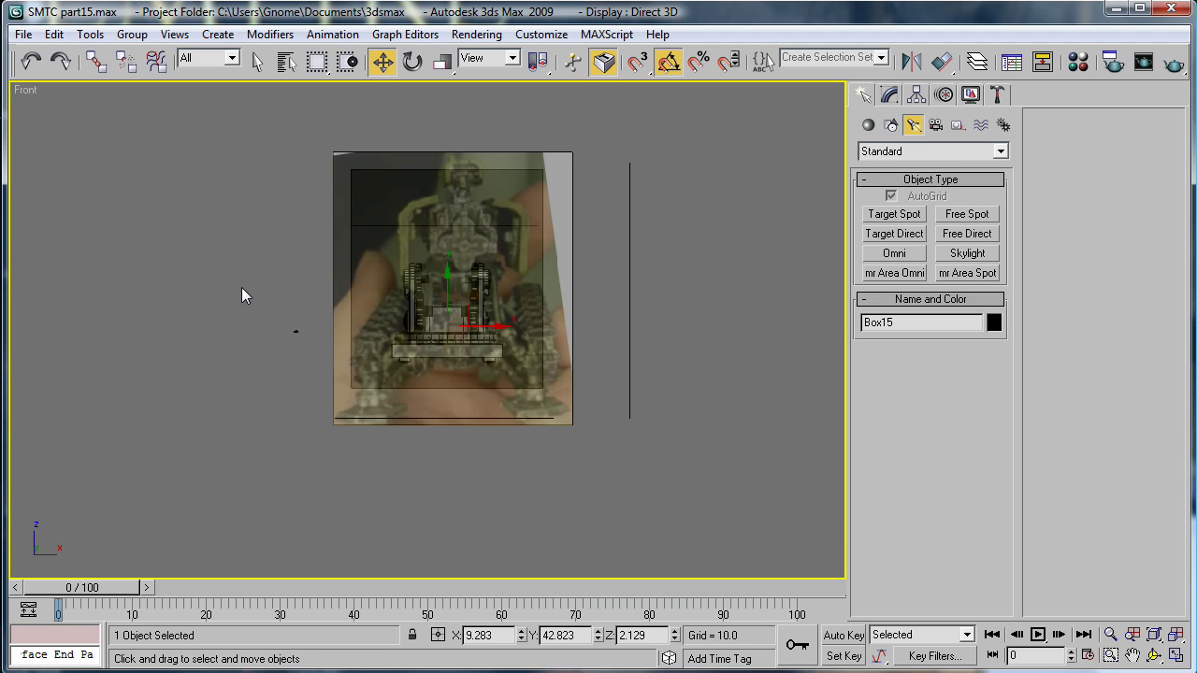
key("c")
left_click(835, 543)
key("v")
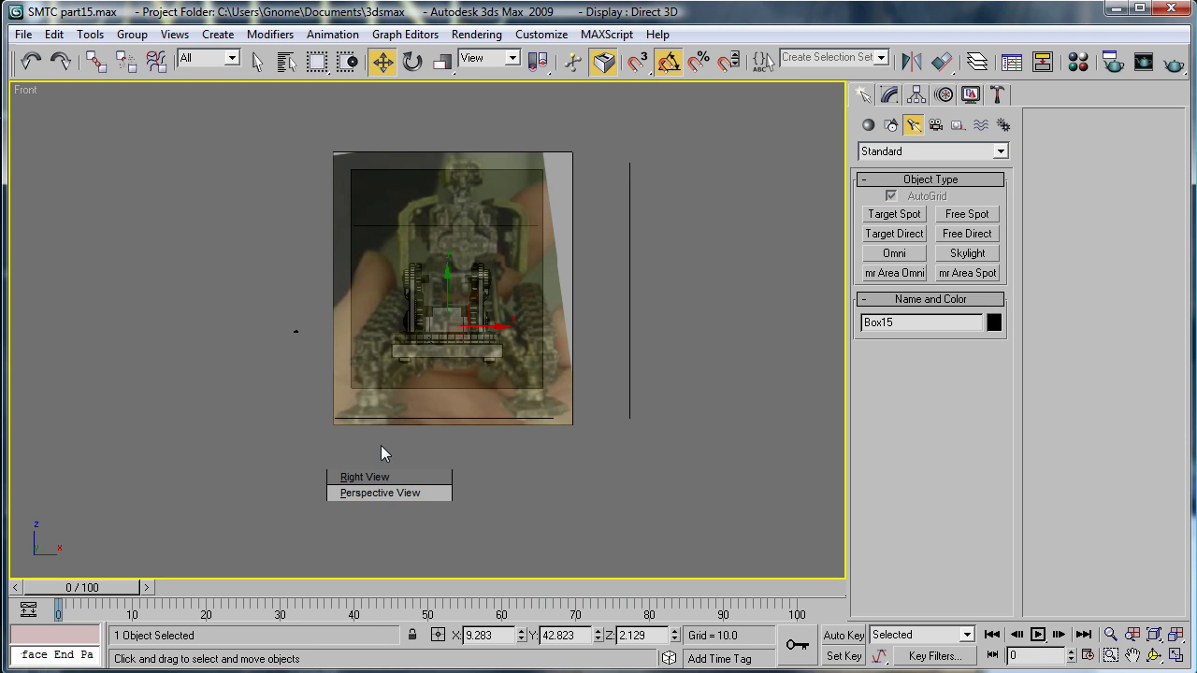
left_click(390, 427)
scroll(418, 337, "up", 8)
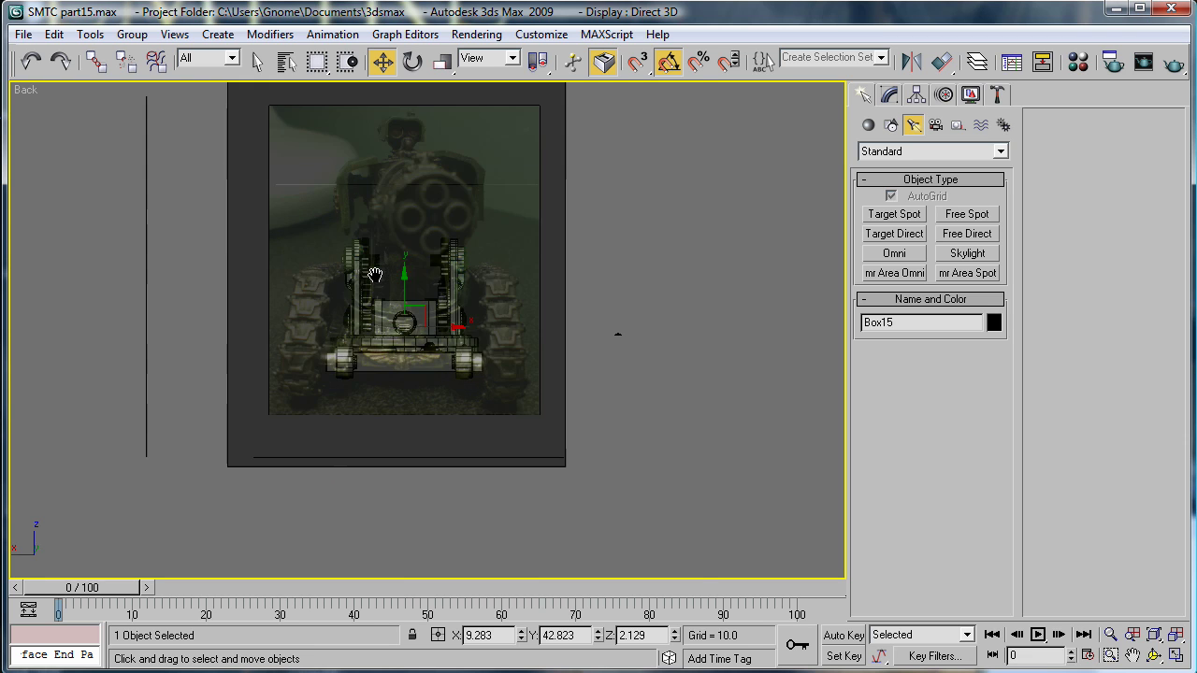
scroll(418, 337, "up", 8)
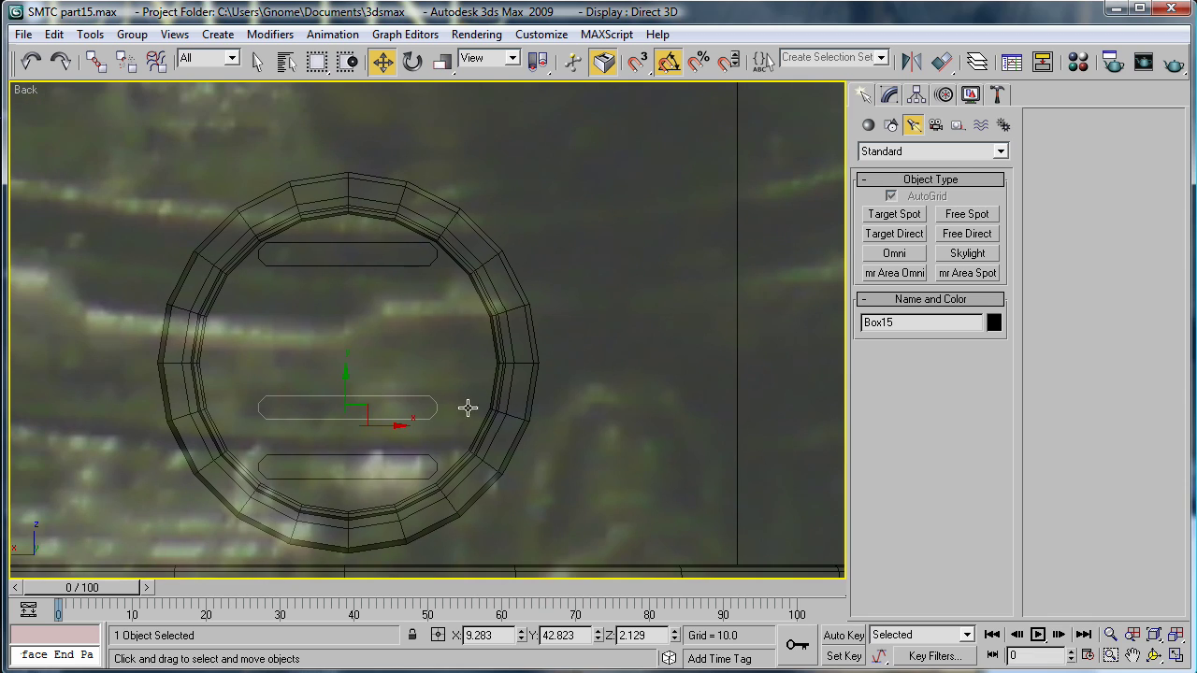
mouse_move(344, 377)
left_mouse_down("shift")
mouse_move(344, 279)
mouse_move(377, 336)
left_mouse_up("shift")
key("Return")
left_click(604, 423)
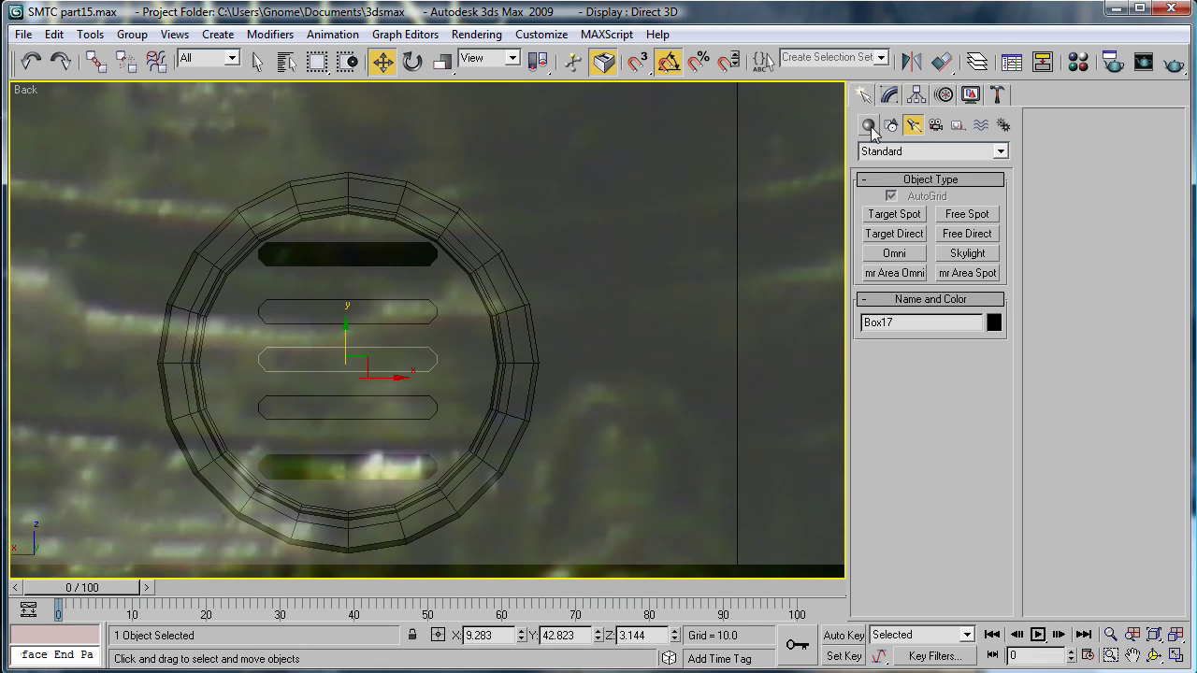
- Move the end vertices of the middle slat outward on both sides so it reaches almost to the ring's inner edge
left_click(893, 94)
left_click(866, 171)
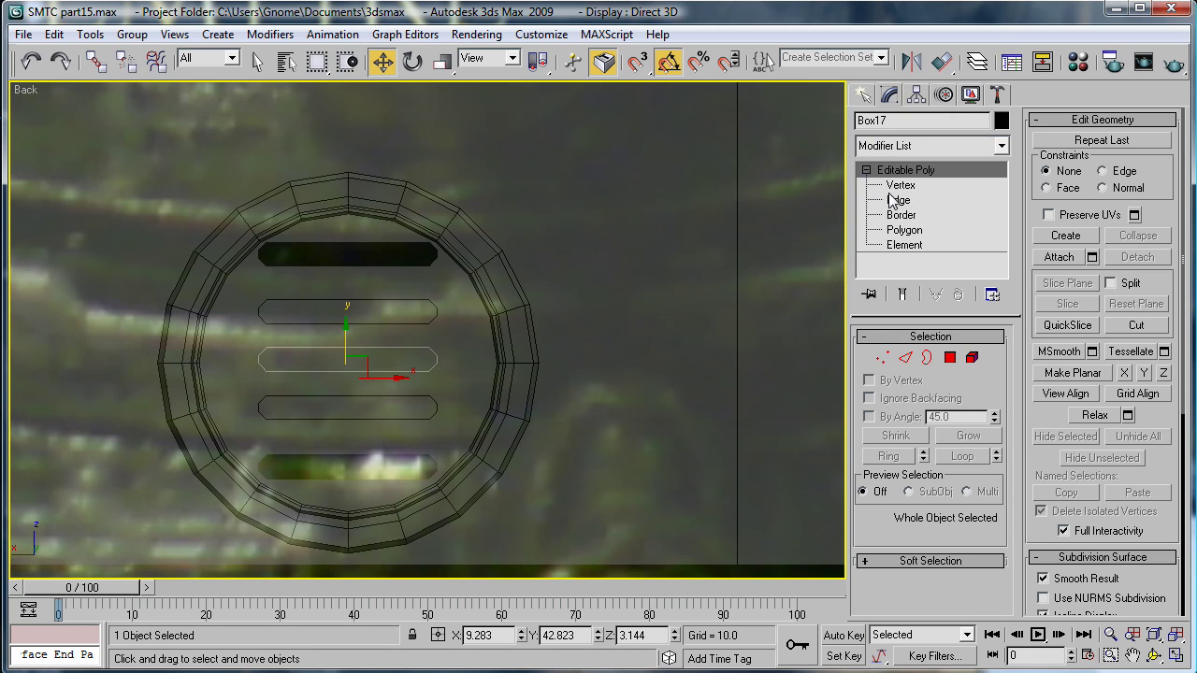
left_click(898, 186)
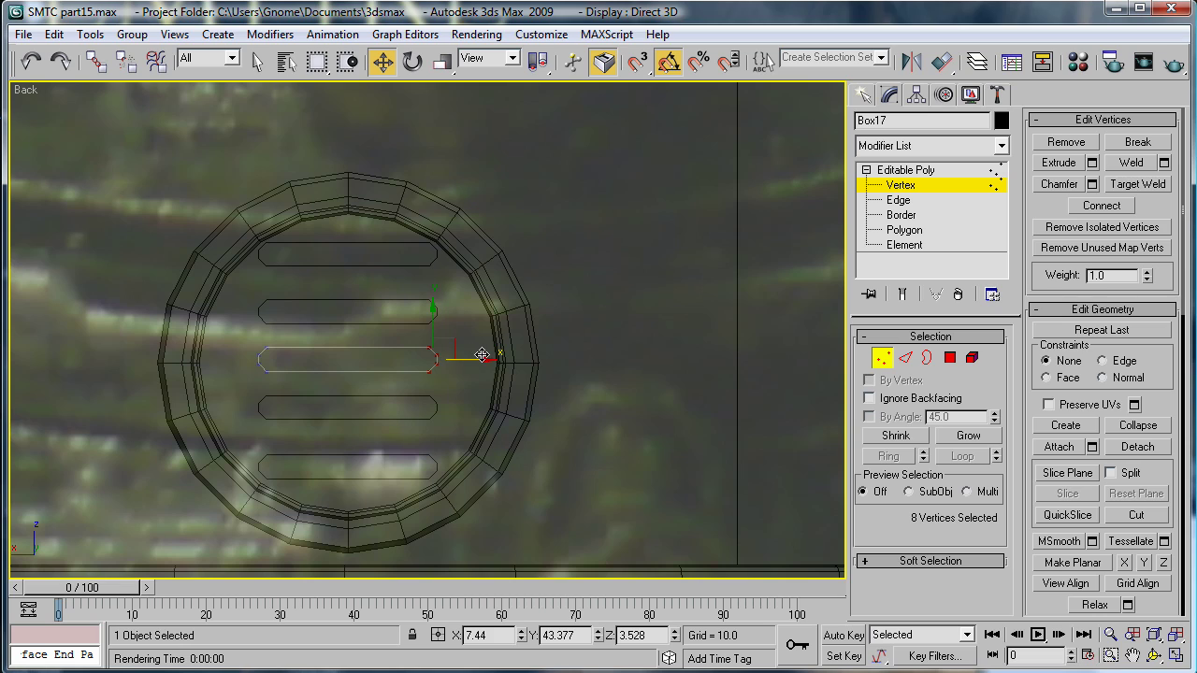
left_click_drag(481, 355, 536, 357)
left_click_drag(196, 334, 262, 360)
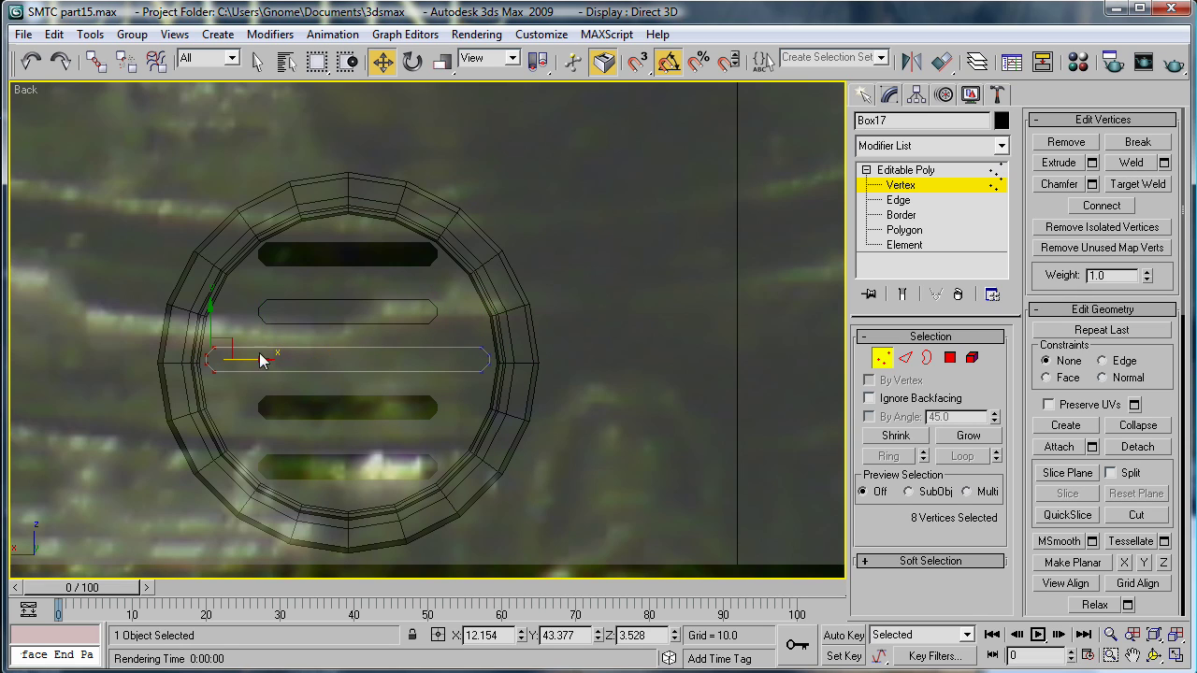
left_click(893, 169)
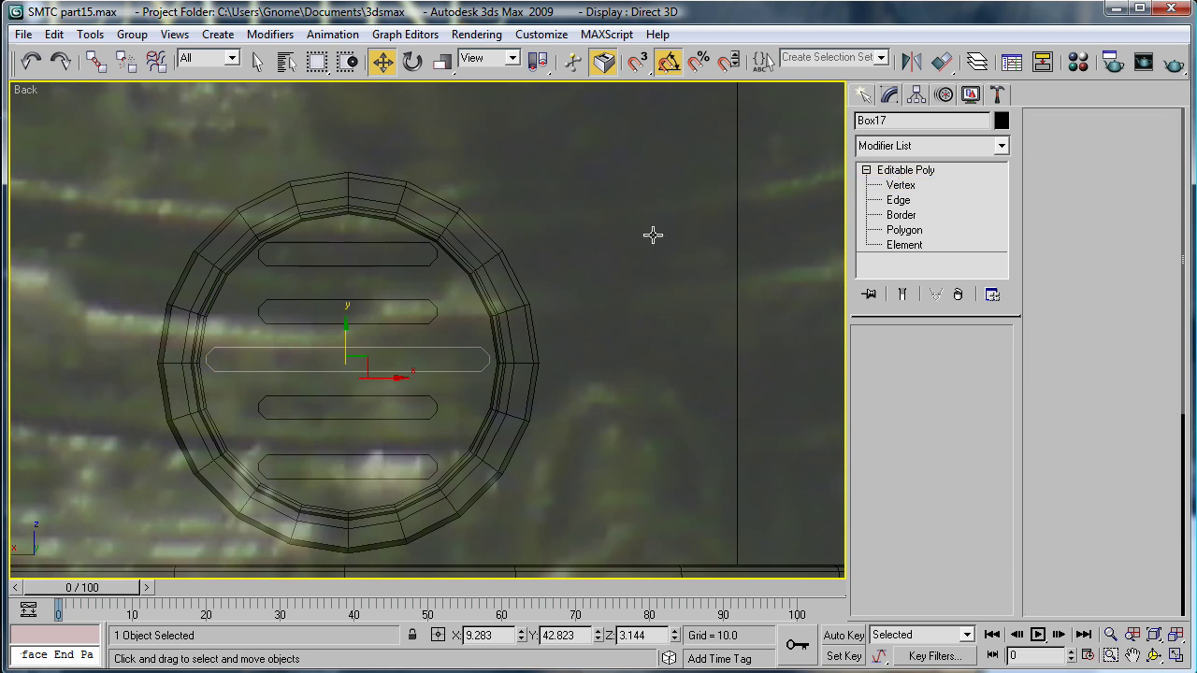
- Lengthen the slat above the middle one by moving its end vertices outward on both sides toward the ring
left_click(392, 305)
left_click(403, 301)
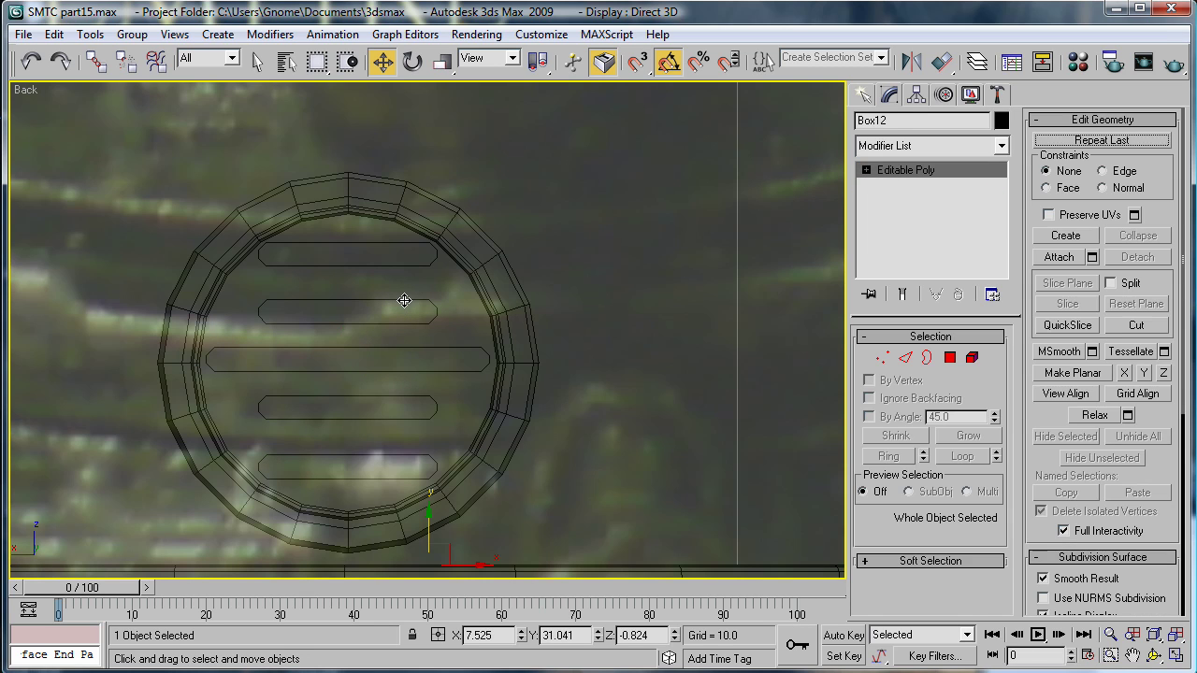
left_click(405, 300)
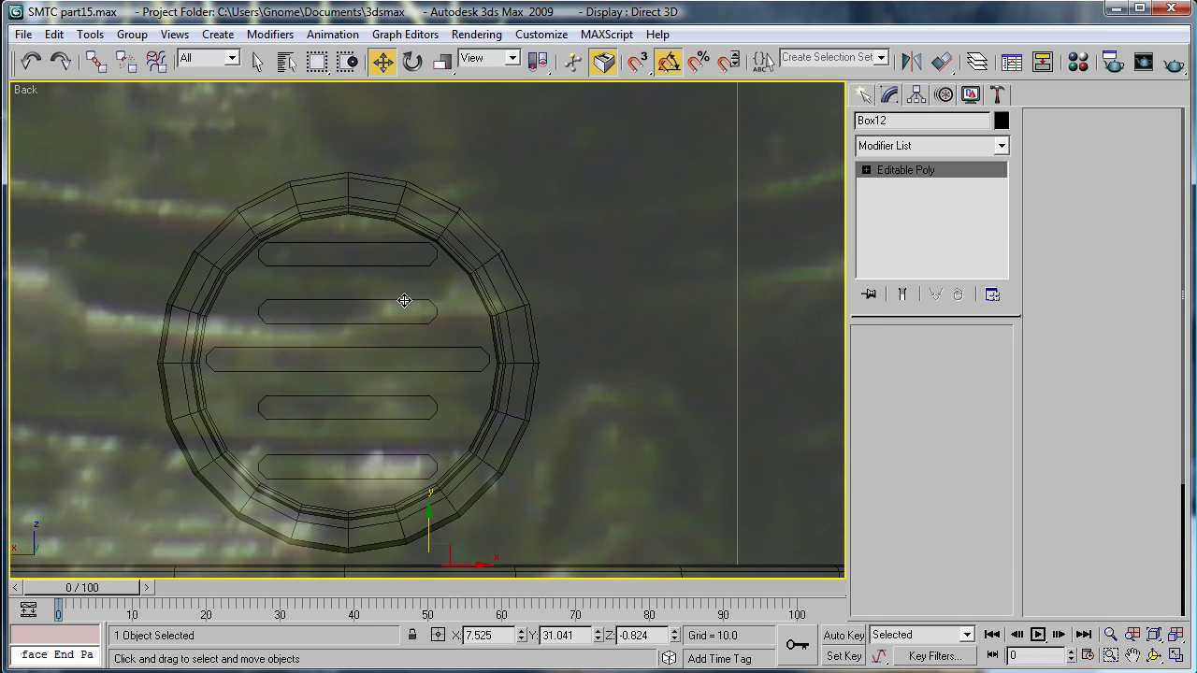
left_click(403, 396, "ctrl")
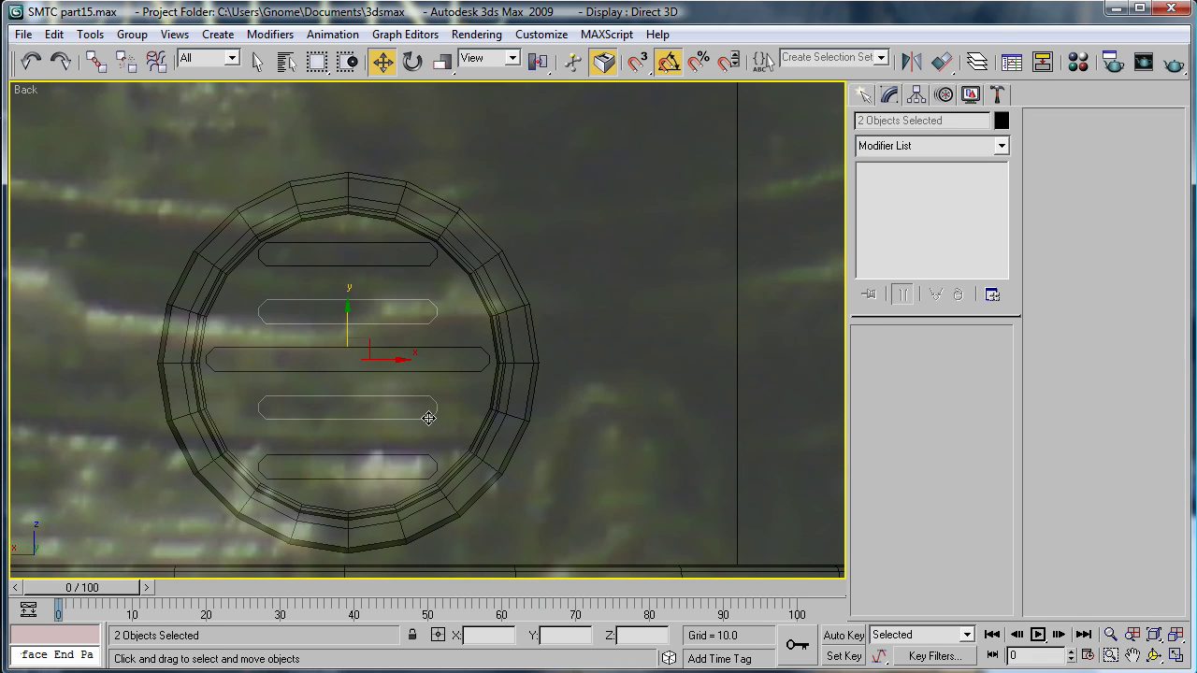
left_click(383, 224)
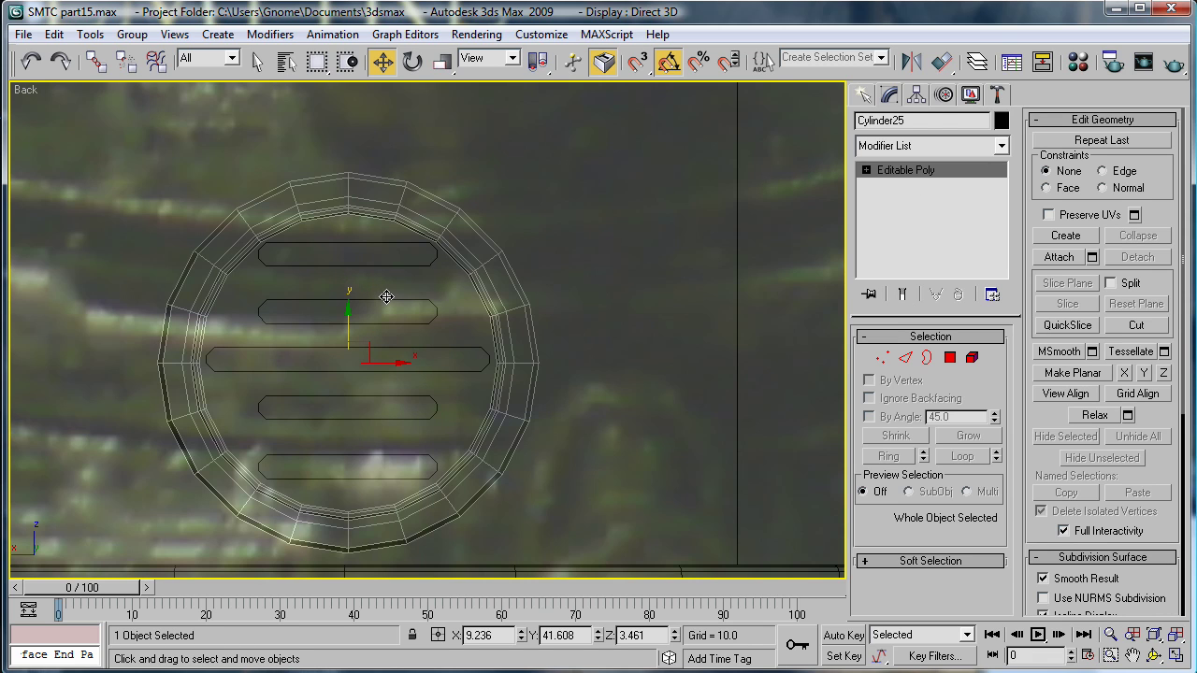
left_click(380, 299)
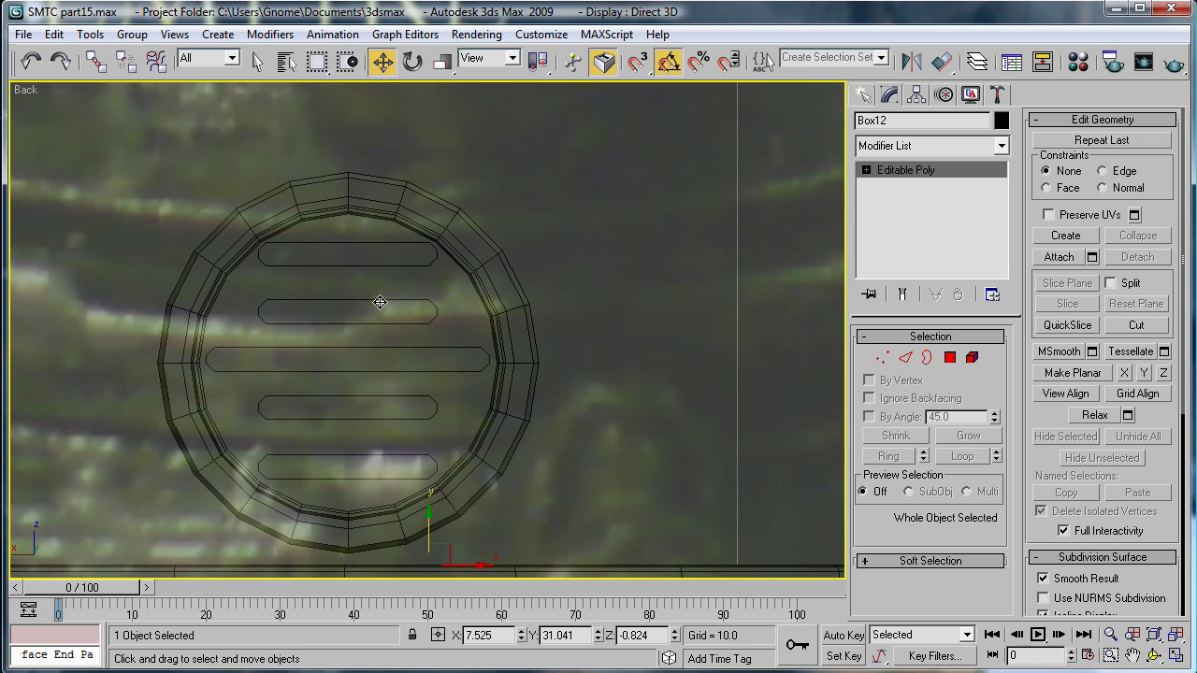
left_click(880, 358)
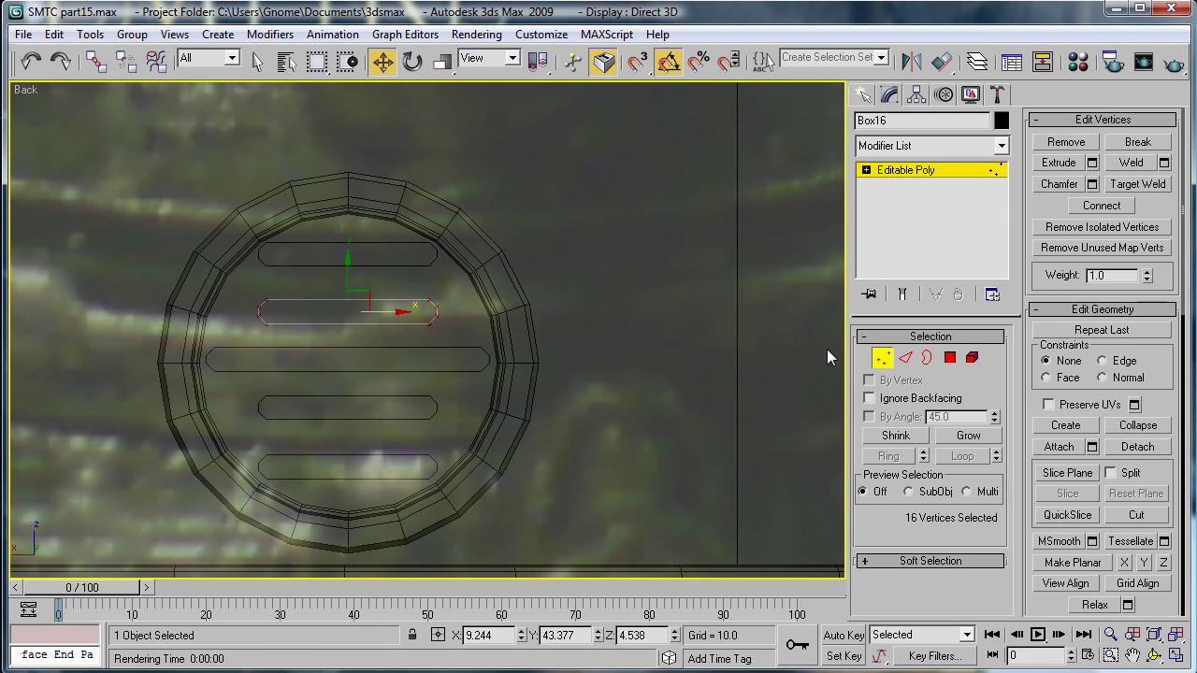
left_click_drag(475, 248, 503, 313)
left_click_drag(311, 309, 264, 313)
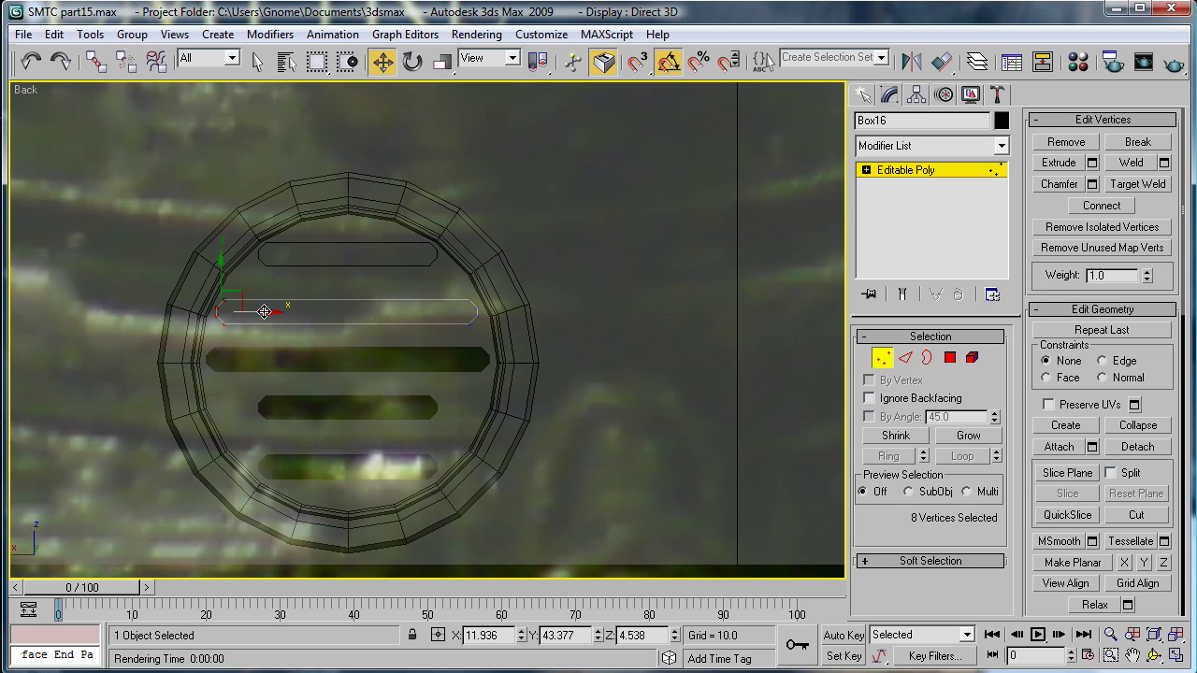
left_click(893, 174)
- Delete the short slat below the middle one and replace it with a copy of the lengthened upper-middle slat
left_click(396, 397)
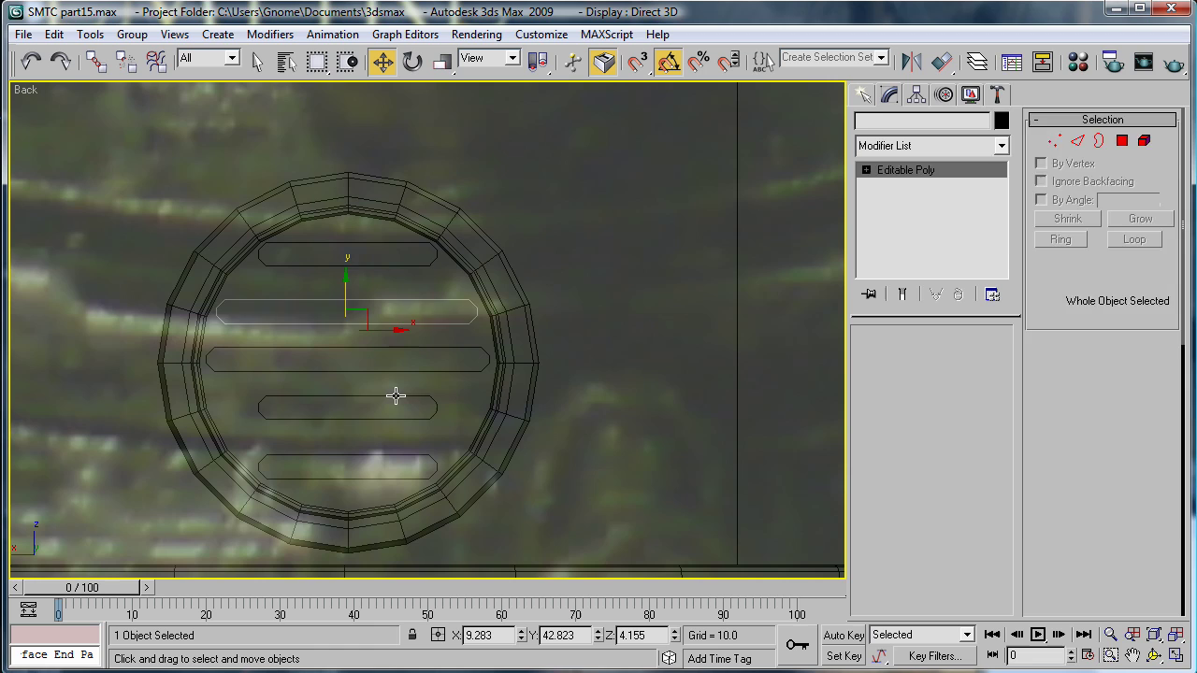
key("Delete")
left_click(414, 308)
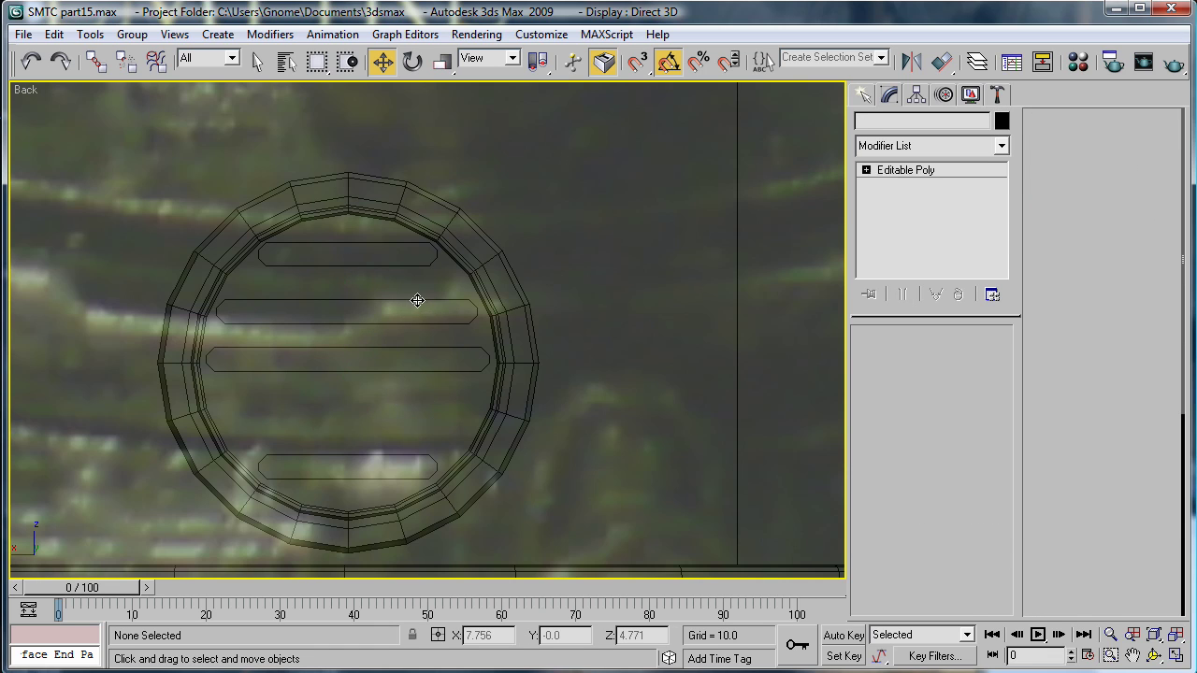
left_click_drag(343, 285, 349, 381, "shift")
left_click(581, 423)
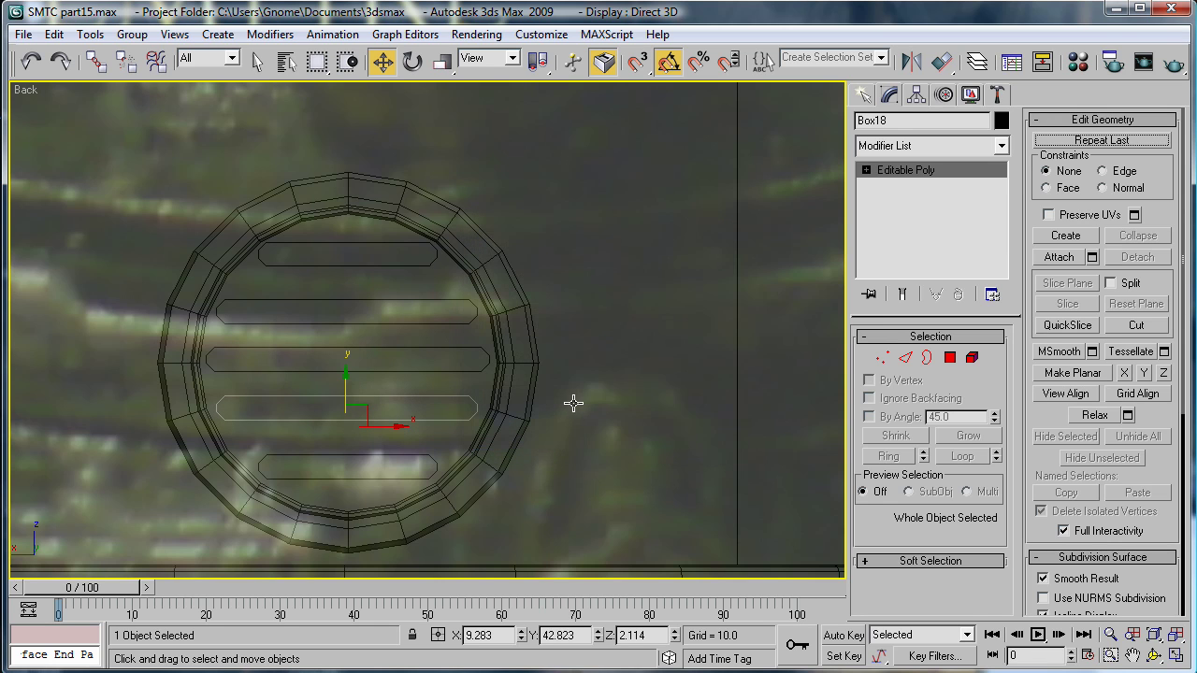
- In the Perspective view, select all five slats and push them about 0.58 units back along Y into the round vent
key("p")
middle_click_drag(548, 414, 389, 406)
scroll(556, 421, "down", 8)
key("z")
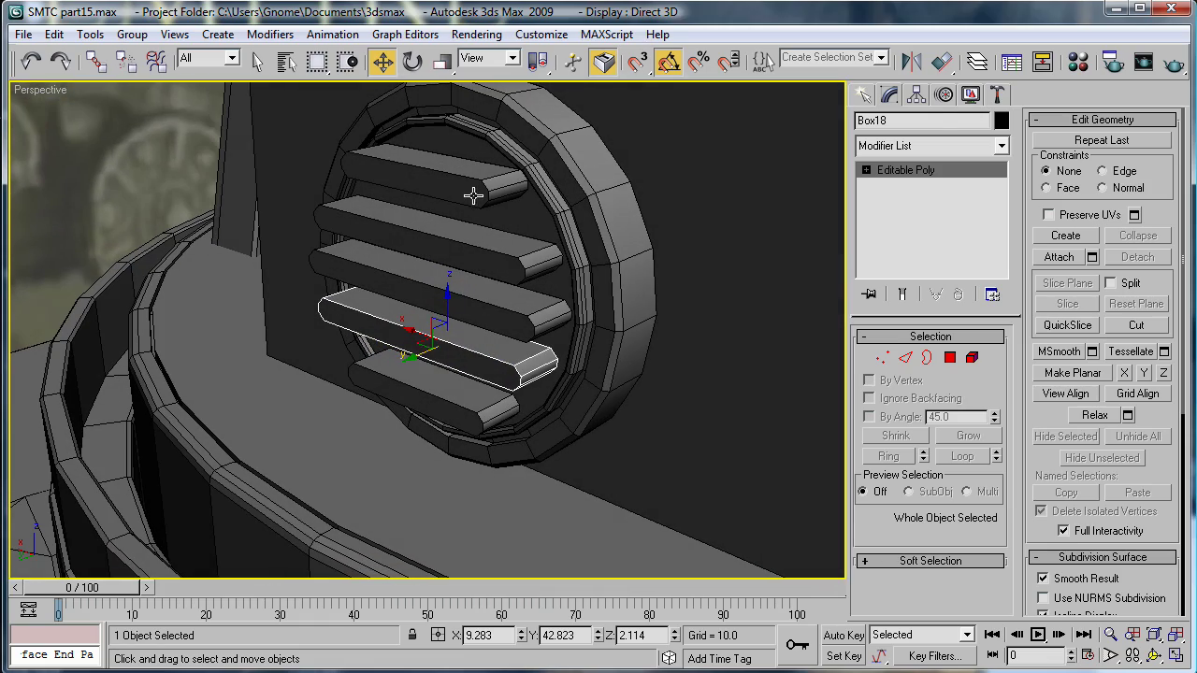
left_click(473, 194, "ctrl")
left_click(501, 261, "ctrl")
left_click(506, 312, "ctrl")
left_click(477, 412, "ctrl")
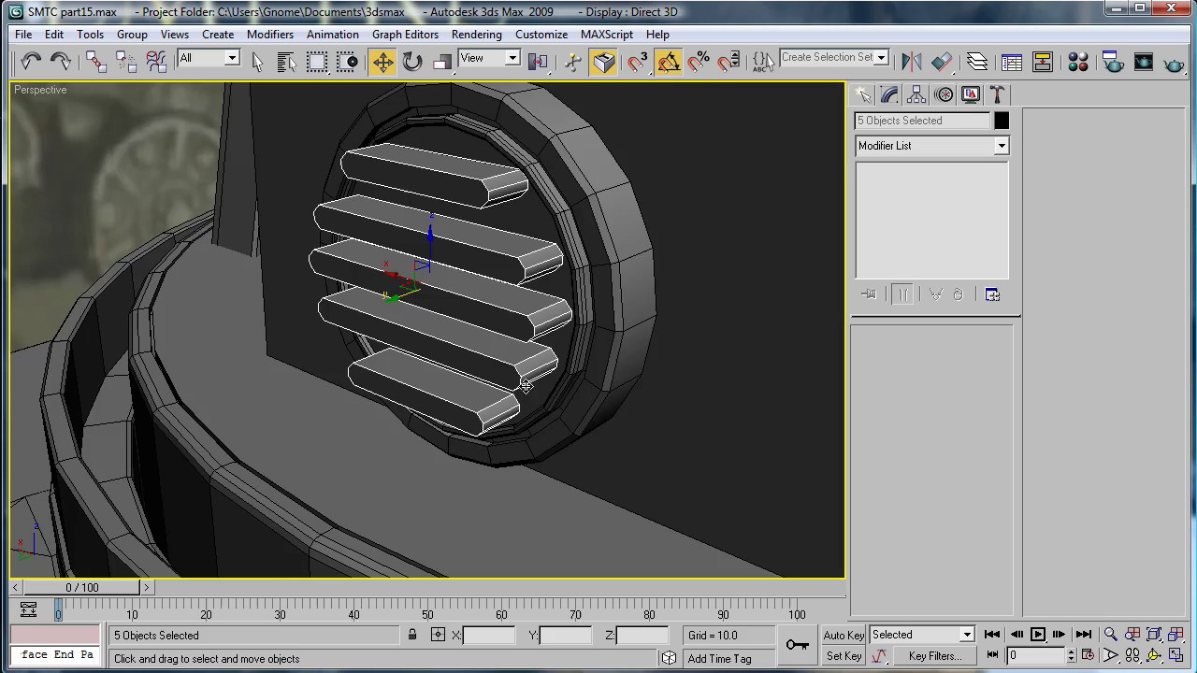
middle_click_drag(526, 386, 557, 363, "alt")
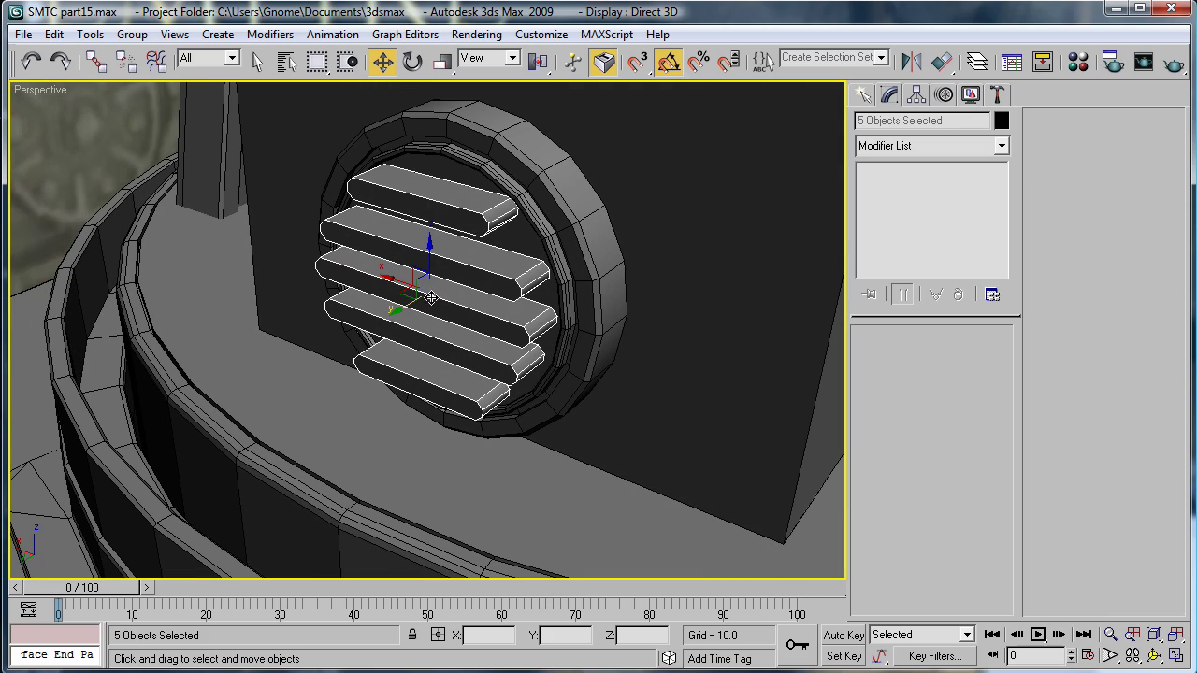
left_click_drag(397, 309, 415, 305)
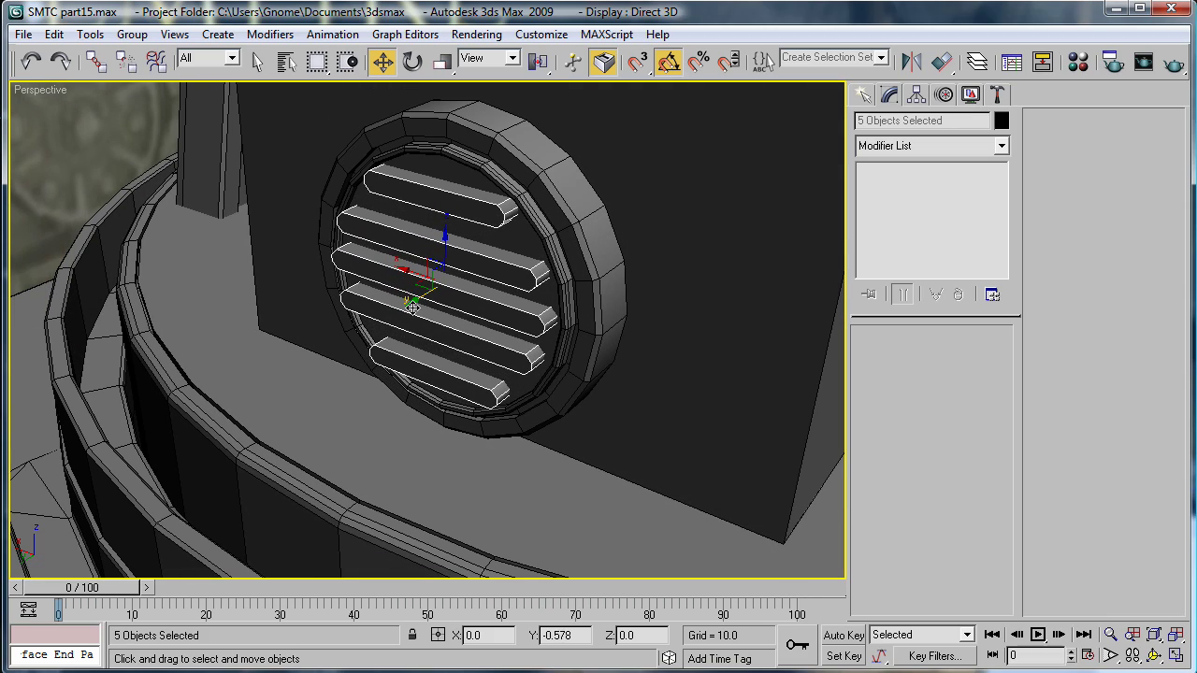
- Cut five slots through the round vent by subtracting all five slats from it with ProBoolean
left_click(571, 176)
left_click(866, 97)
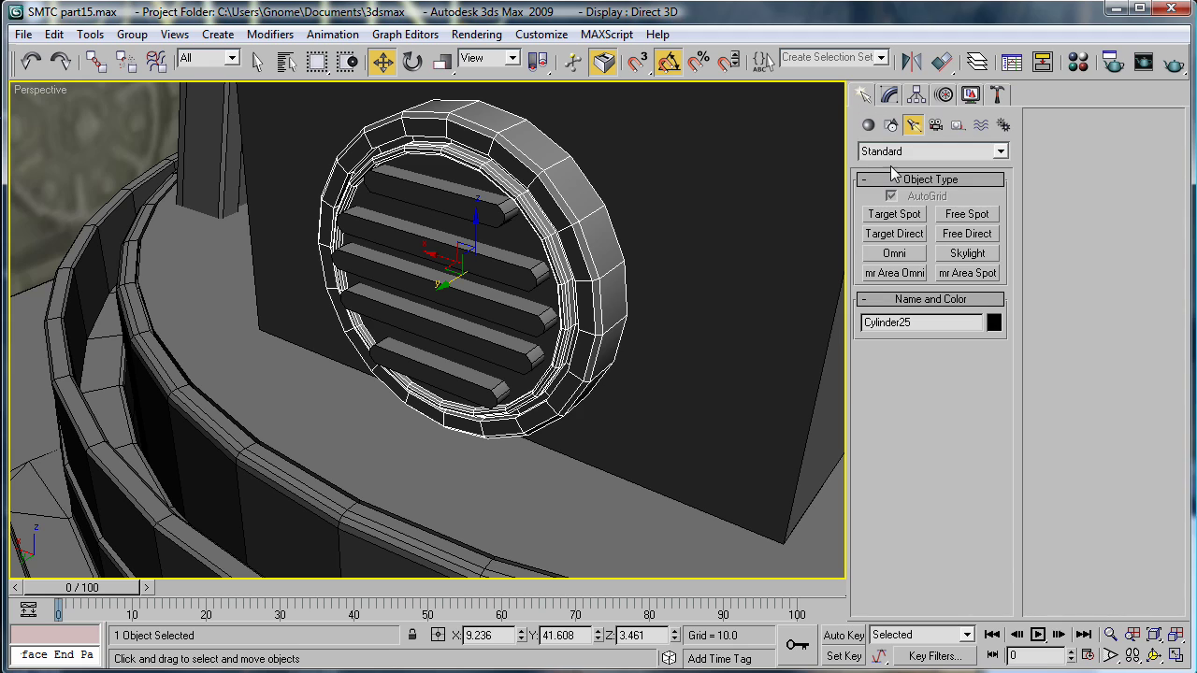
left_click(904, 152)
left_click(904, 163)
left_click(868, 125)
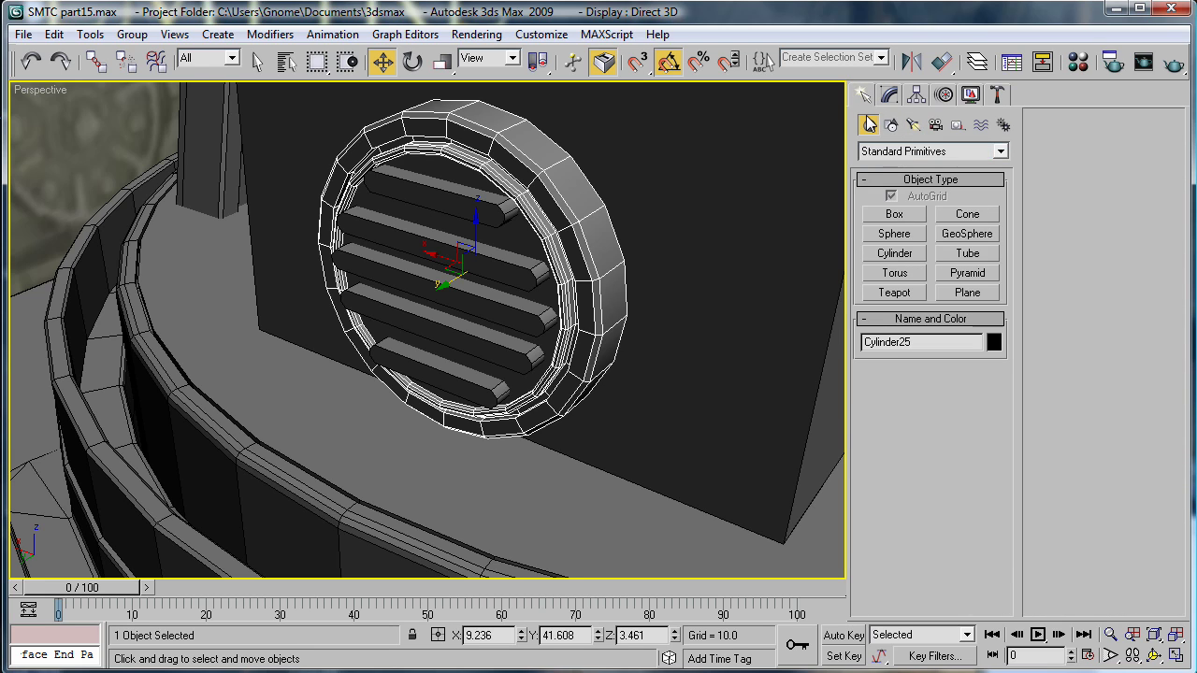
left_click(870, 152)
left_click(891, 193)
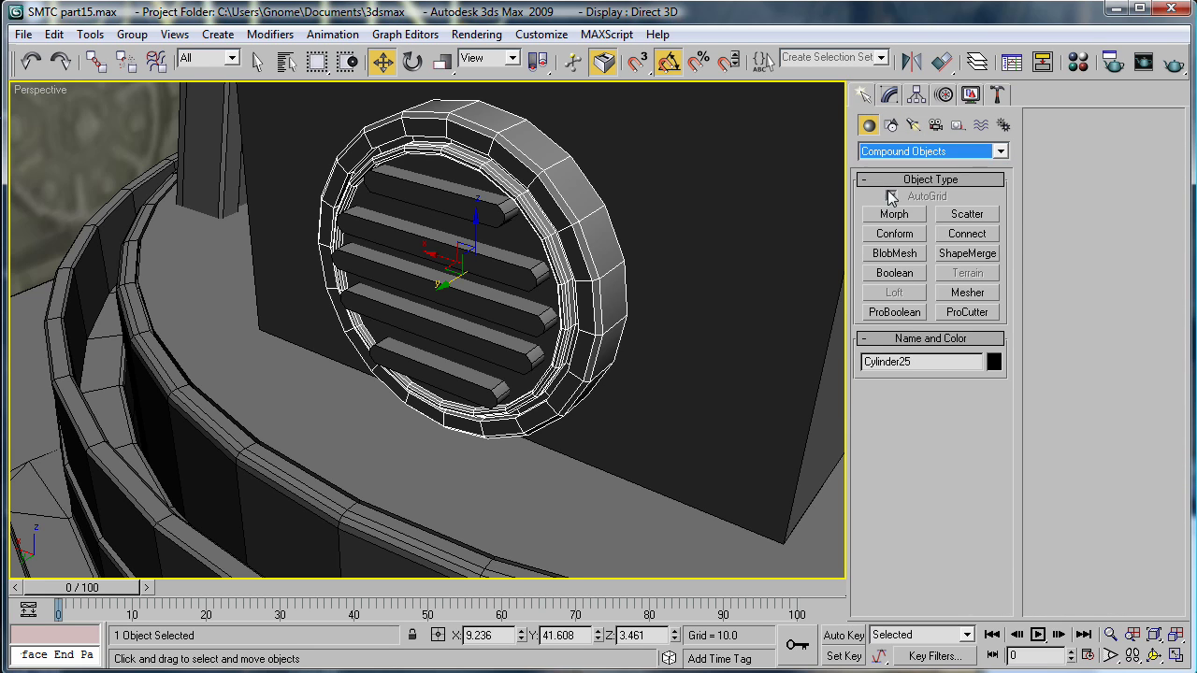
left_click(896, 312)
left_click(921, 414)
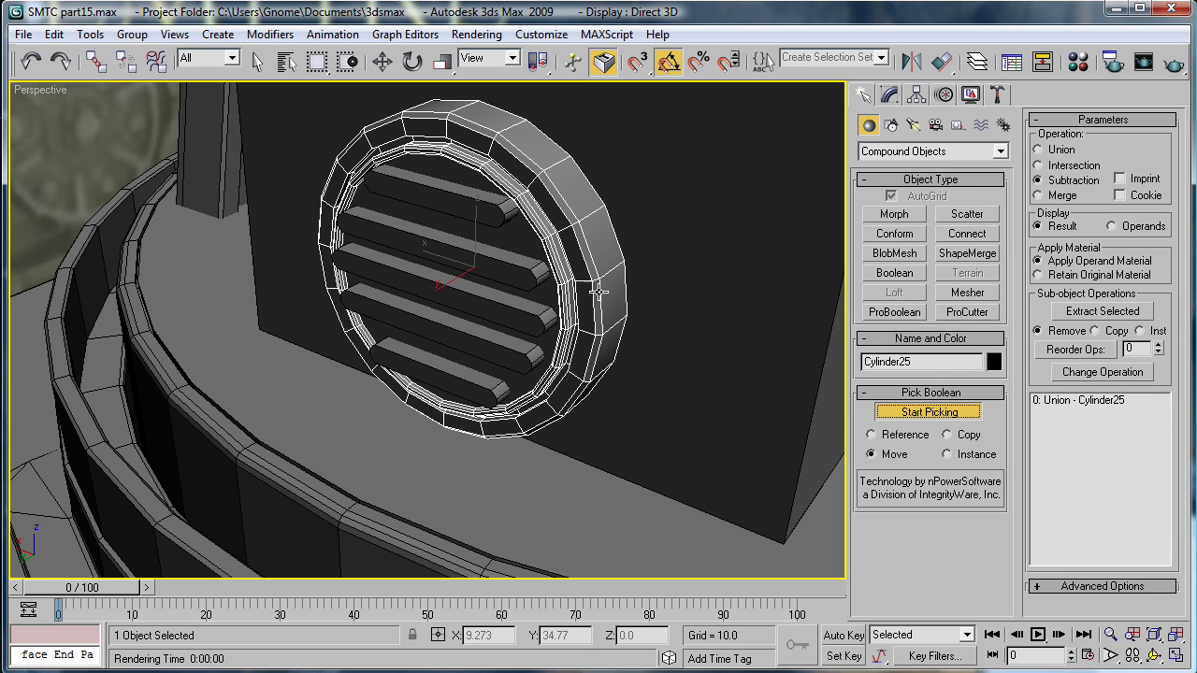
left_click(493, 203)
left_click(505, 268)
left_click(508, 306)
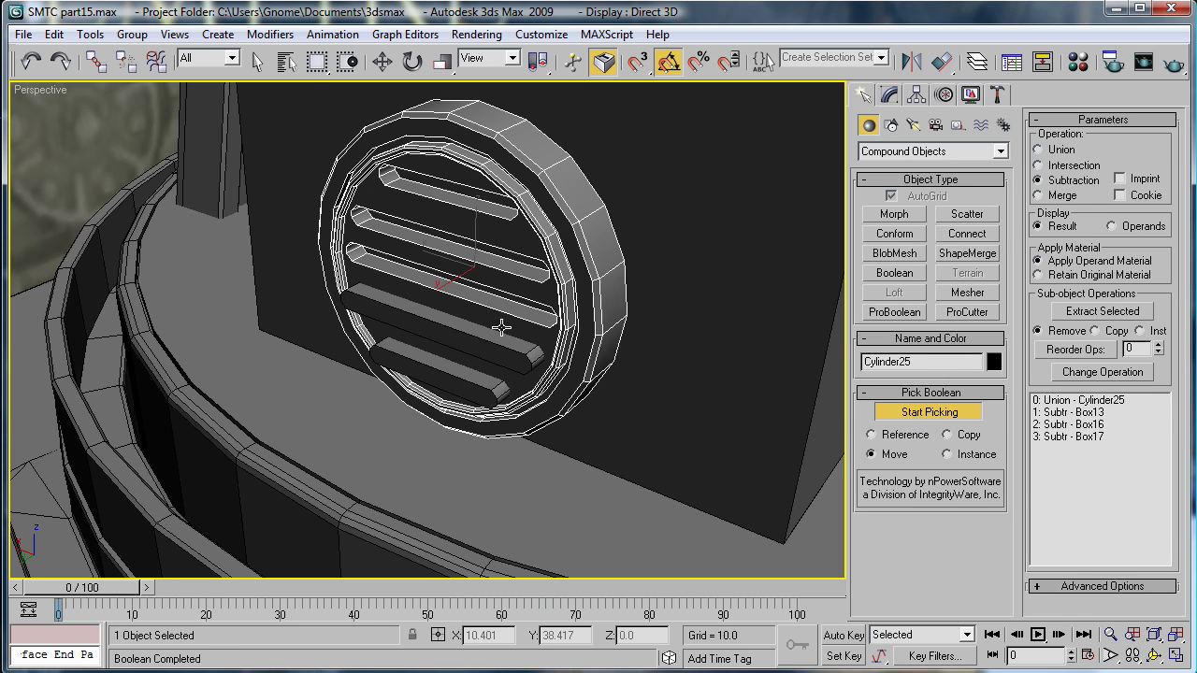
left_click(502, 333)
left_click(472, 376)
middle_click_drag(624, 280, 740, 246, "alt")
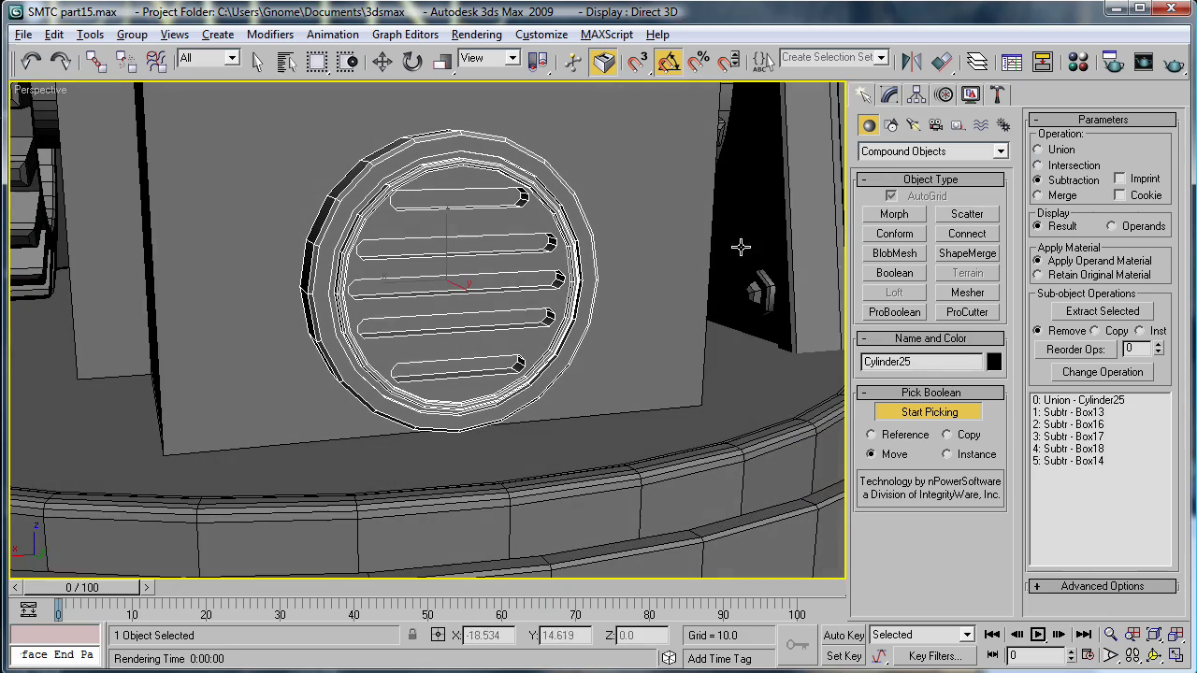
- Convert the slotted round vent to an Editable Poly
left_click(890, 96)
right_click(855, 239)
left_click(898, 524)
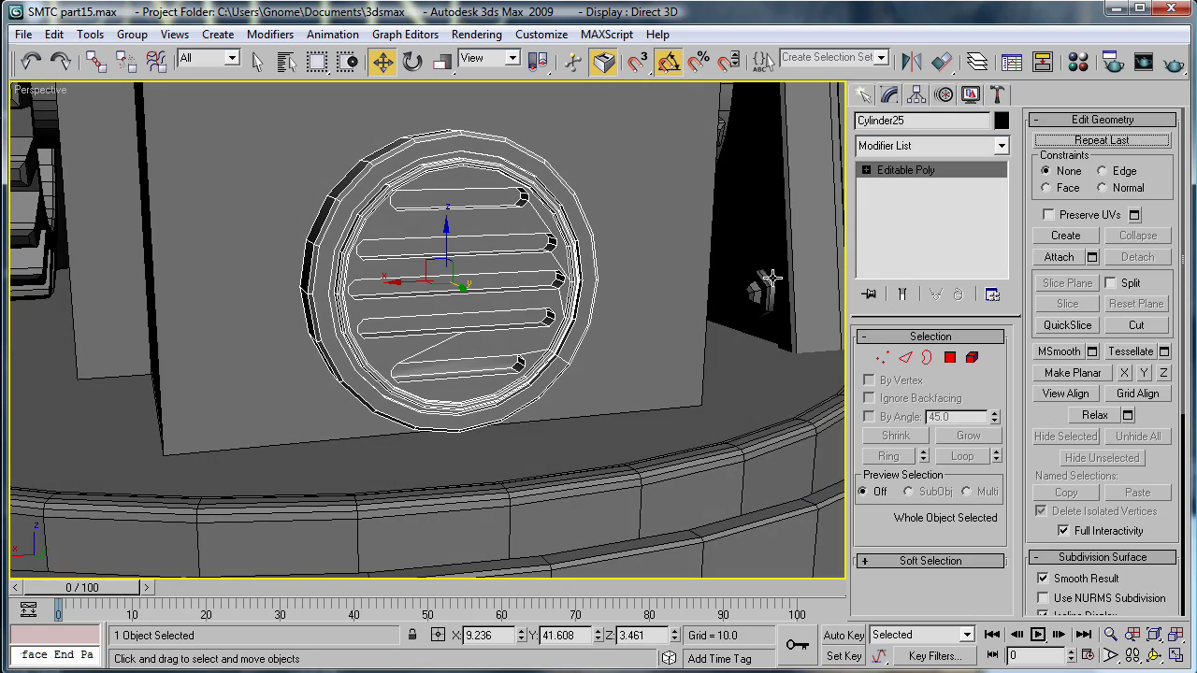
middle_click_drag(652, 269, 638, 258, "alt")
scroll(638, 257, "up", 4)
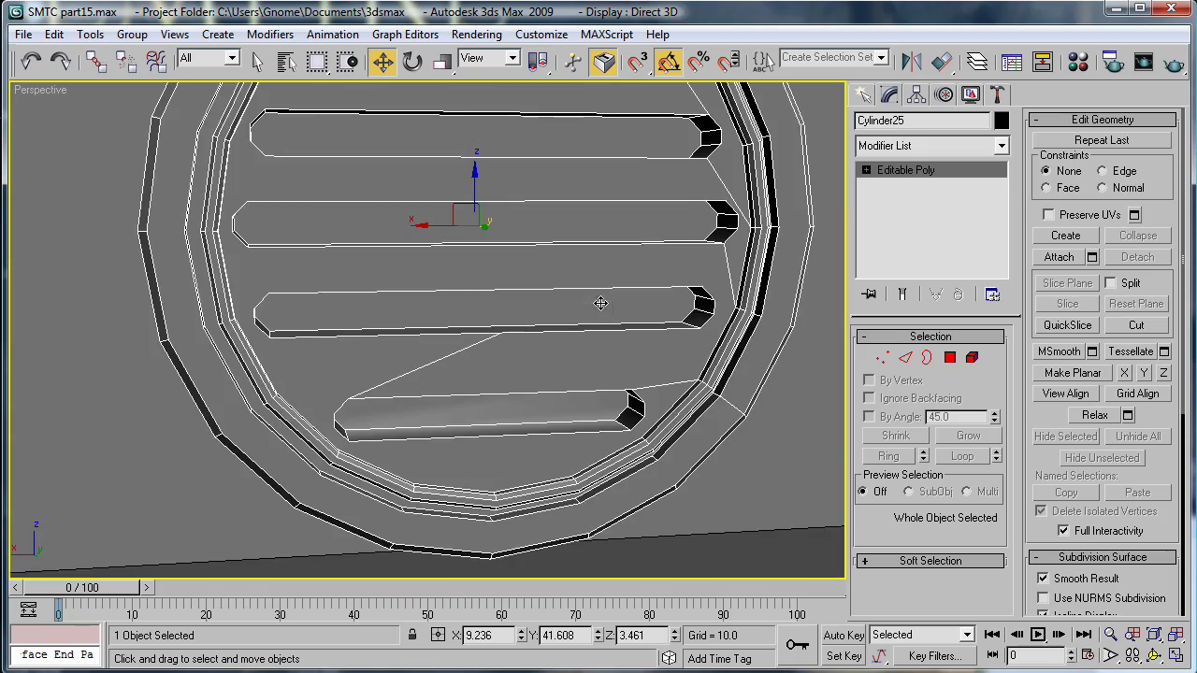
mouse_move(602, 304)
middle_mouse_down("alt")
mouse_move(615, 259)
mouse_move(662, 262)
mouse_move(615, 246)
mouse_move(589, 259)
mouse_move(609, 326)
mouse_move(598, 315)
middle_mouse_up("alt")
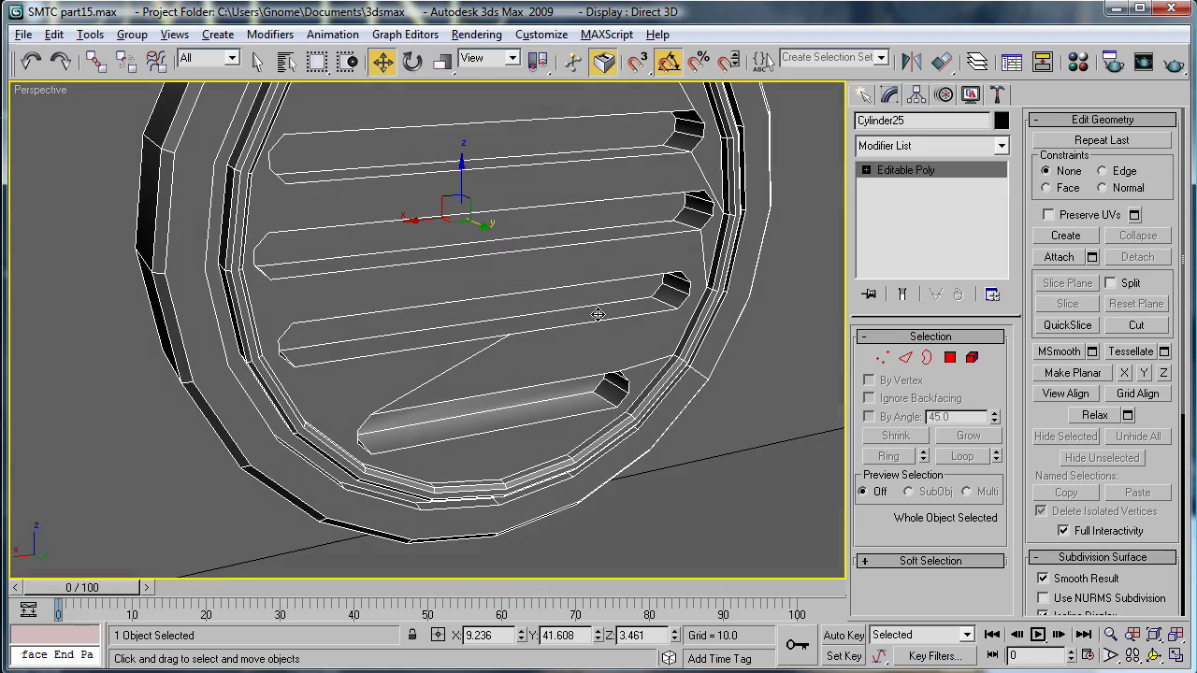
- Chamfer the selected front rim edges of the vent's five slots by 0.02 with 1 segment, and leave edge editing
left_click(906, 357)
middle_click_drag(655, 365, 671, 359, "alt")
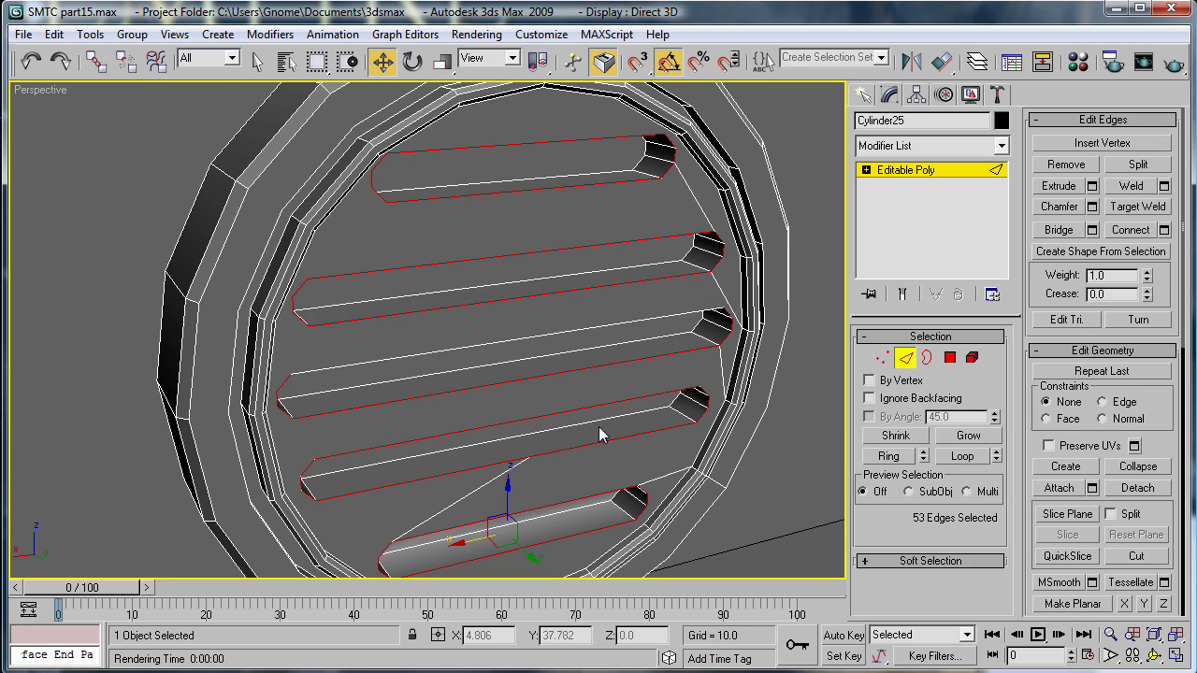
middle_click_drag(600, 434, 630, 422, "alt")
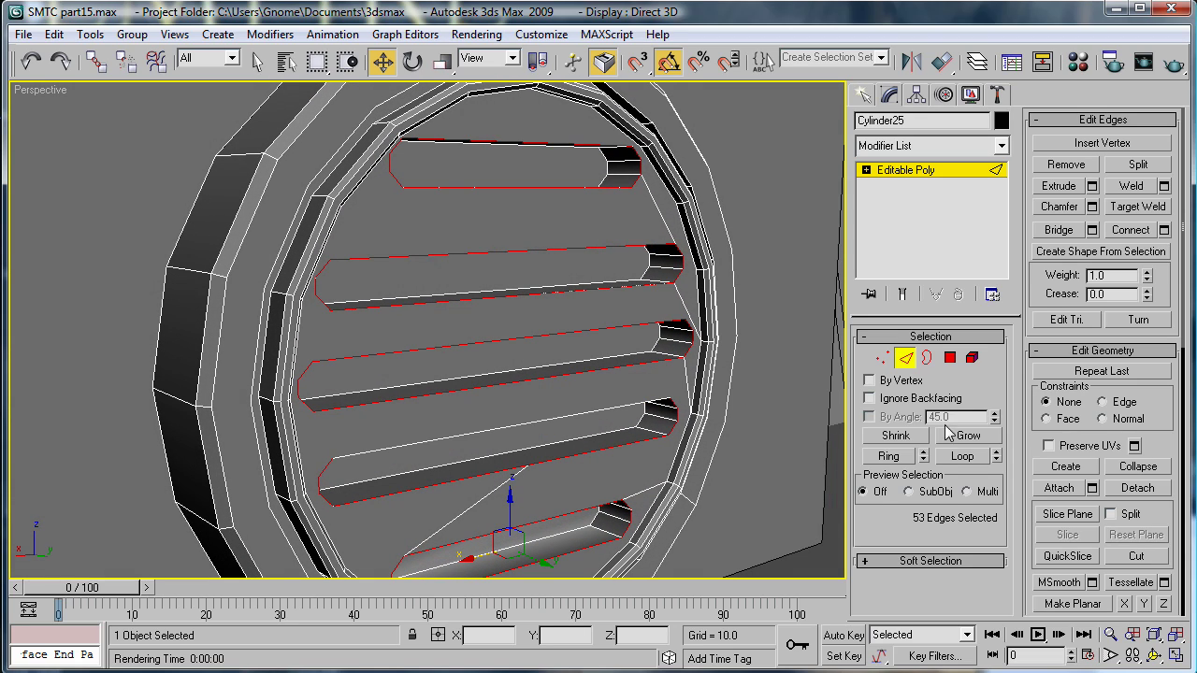
left_click(1091, 206)
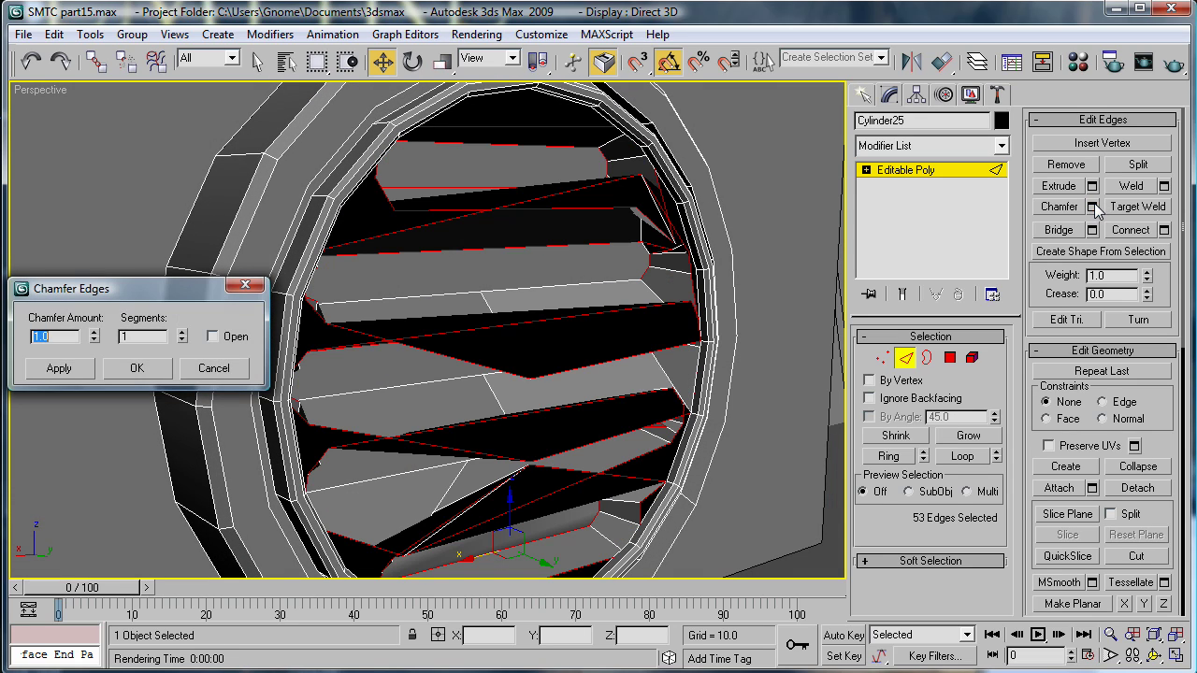
left_click_drag(93, 341, 104, 426)
middle_click_drag(395, 391, 328, 356, "alt")
left_click(95, 332)
left_click(95, 332)
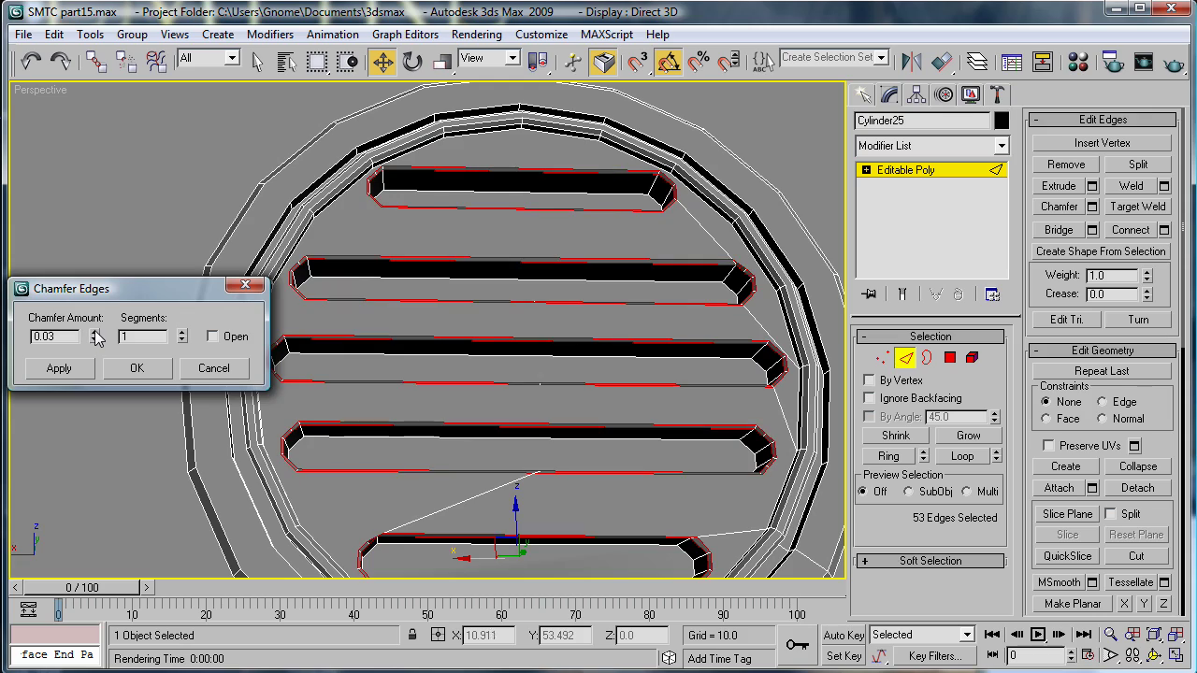
left_click(93, 340)
middle_click_drag(474, 338, 532, 452, "alt")
scroll(714, 227, "up", 3)
middle_click_drag(714, 227, 390, 337)
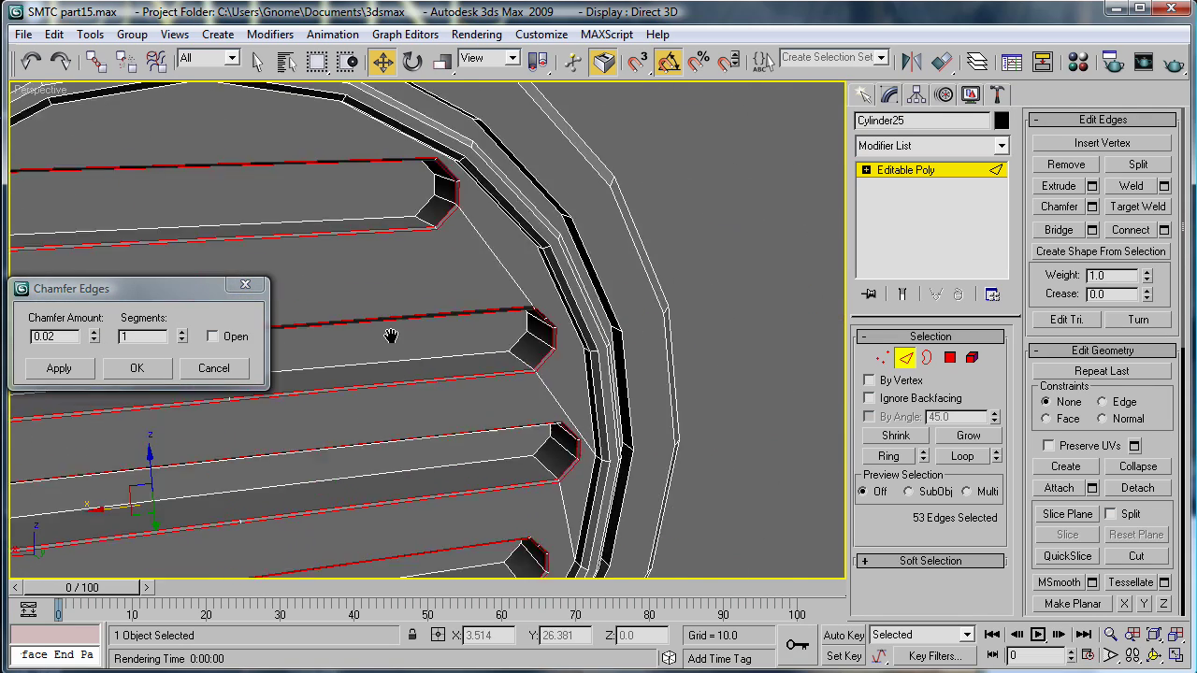
scroll(556, 334, "up", 4)
middle_click_drag(556, 334, 552, 287, "alt")
scroll(637, 364, "up", 2)
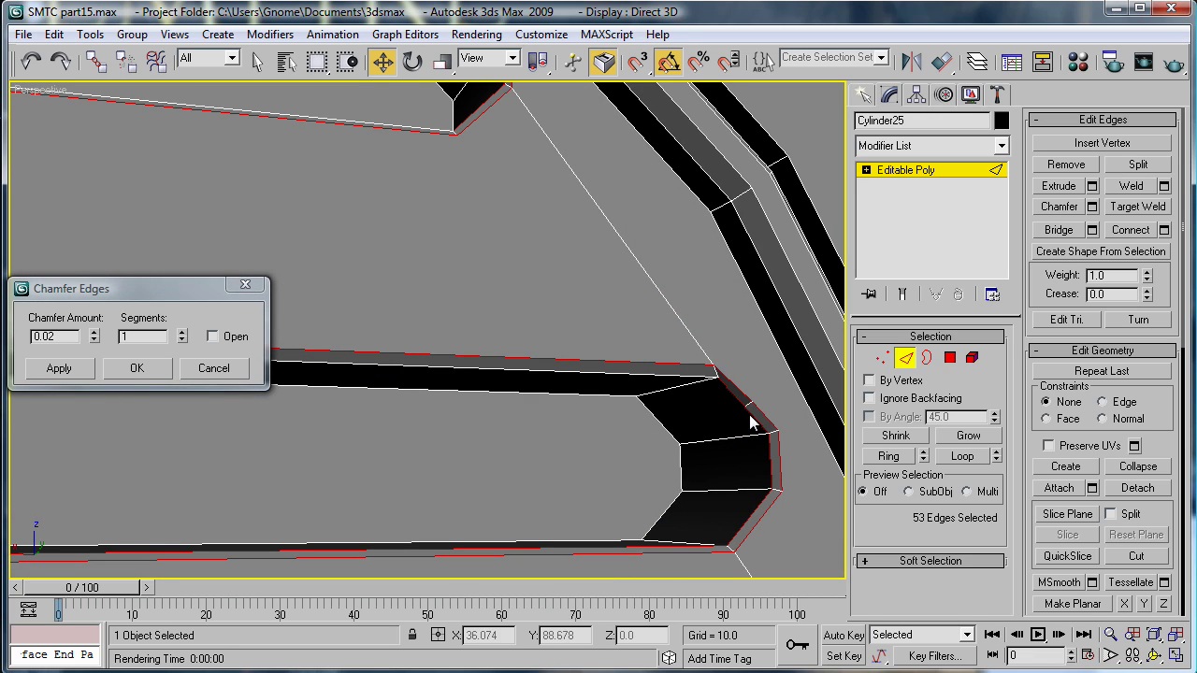
left_click(136, 369)
scroll(487, 365, "down", 6)
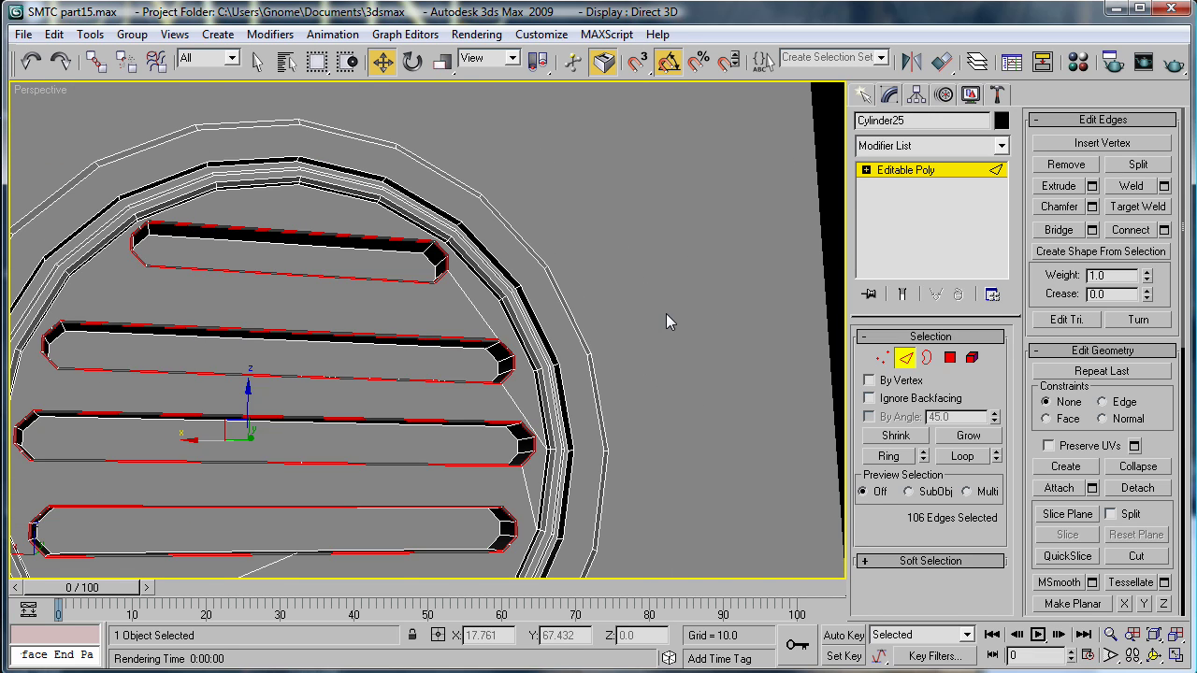
left_click(671, 322)
left_click(884, 171)
left_click(679, 256)
scroll(435, 388, "down", 10)
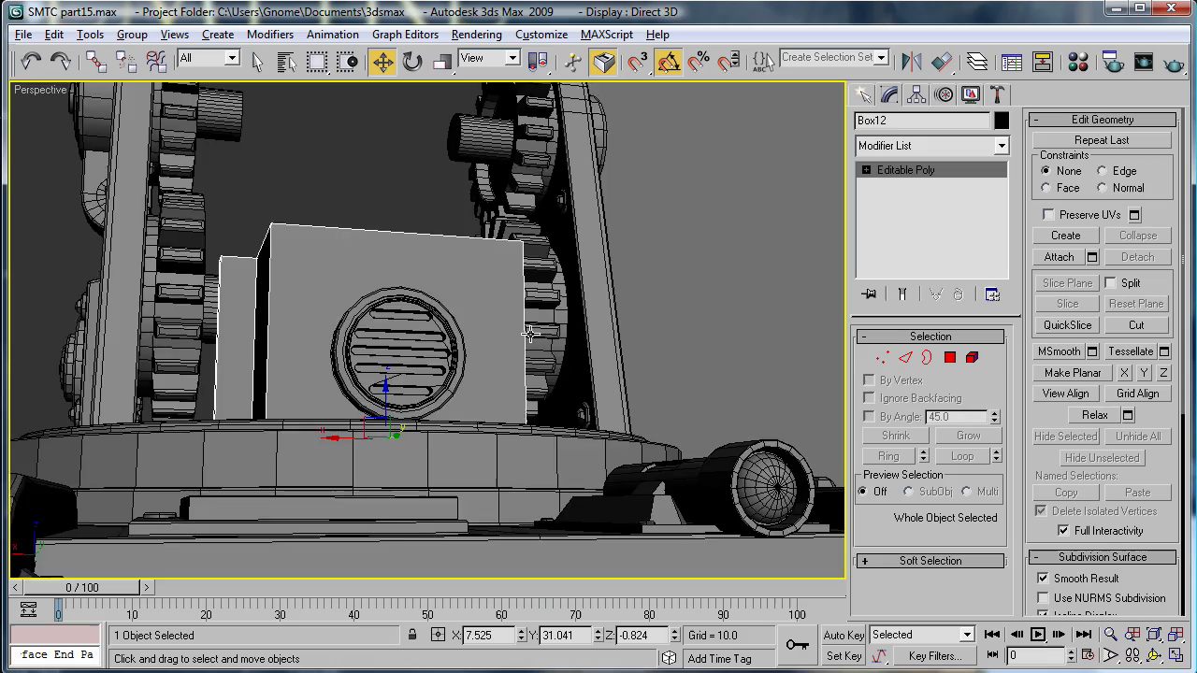
middle_click_drag(435, 388, 412, 401, "alt")
left_click(301, 161)
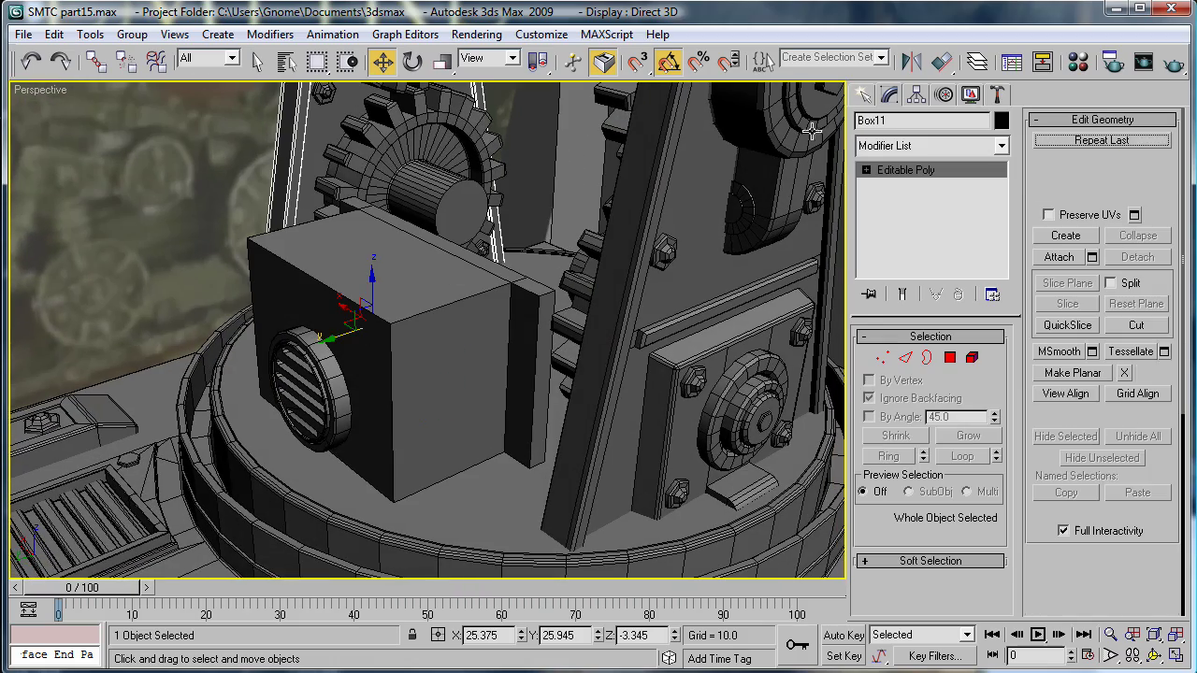
left_click(866, 171)
left_click(896, 201)
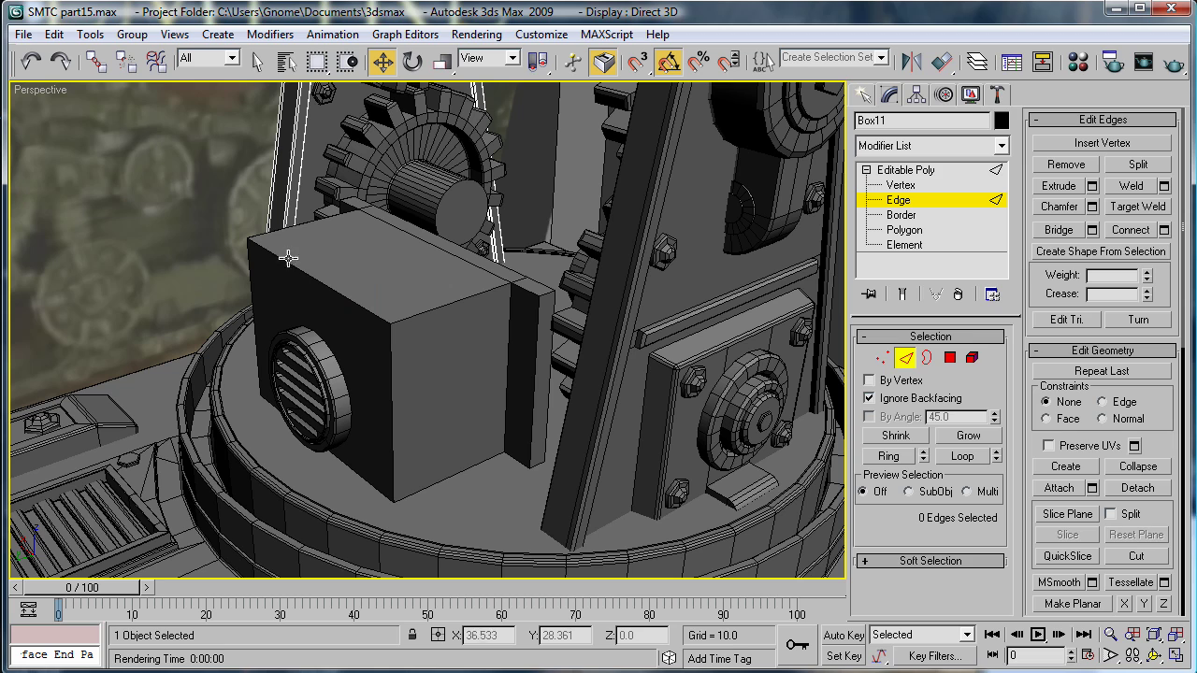
left_click(902, 170)
left_click(364, 268)
left_click(364, 268)
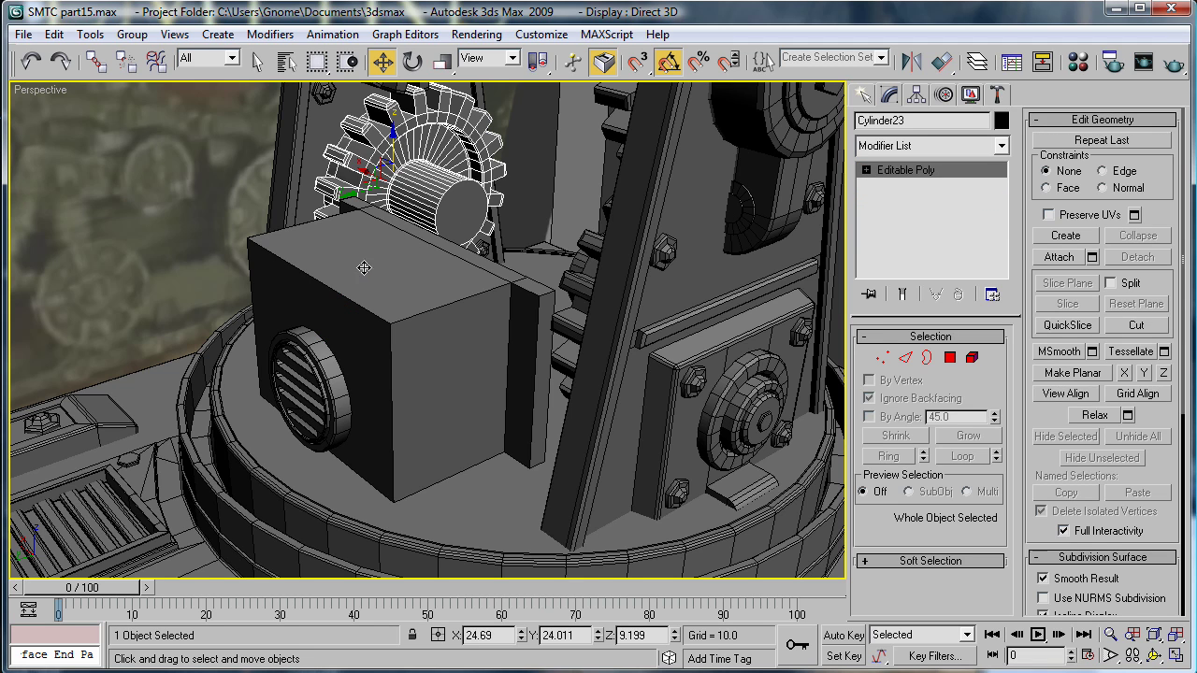
- Move the upper front edge of the box behind the vent backward so that the front face slopes
left_click(194, 233)
left_click(251, 249)
left_click(869, 172)
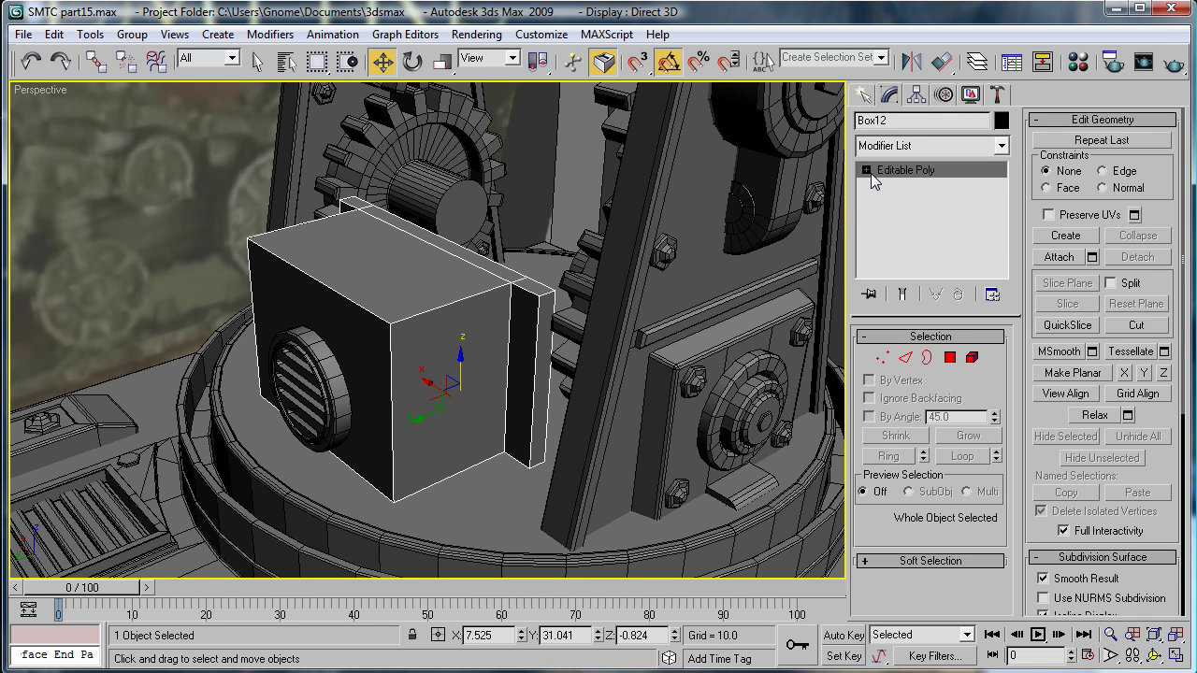
left_click(908, 357)
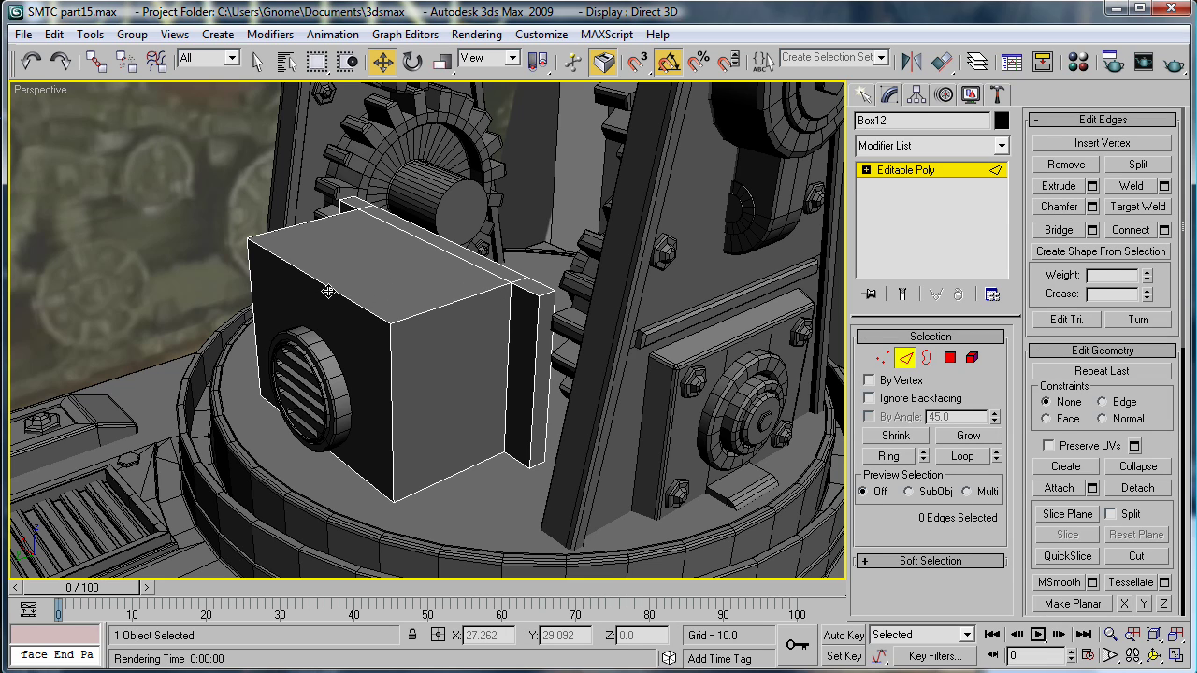
left_click(297, 286)
left_click_drag(266, 288, 298, 270)
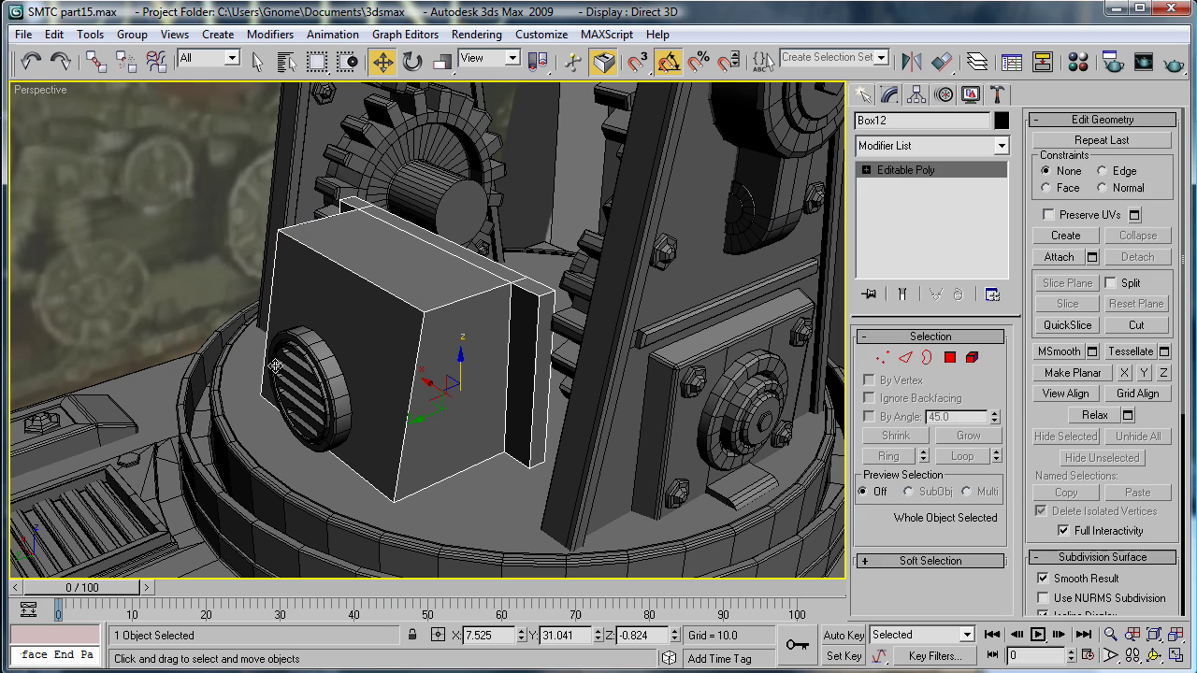
- In the Left view, rotate the round vent by -10 degrees and move it toward the box's sloped front face
left_click(208, 290)
left_click(266, 357)
left_click(266, 357)
left_click(136, 273)
left_click(291, 358)
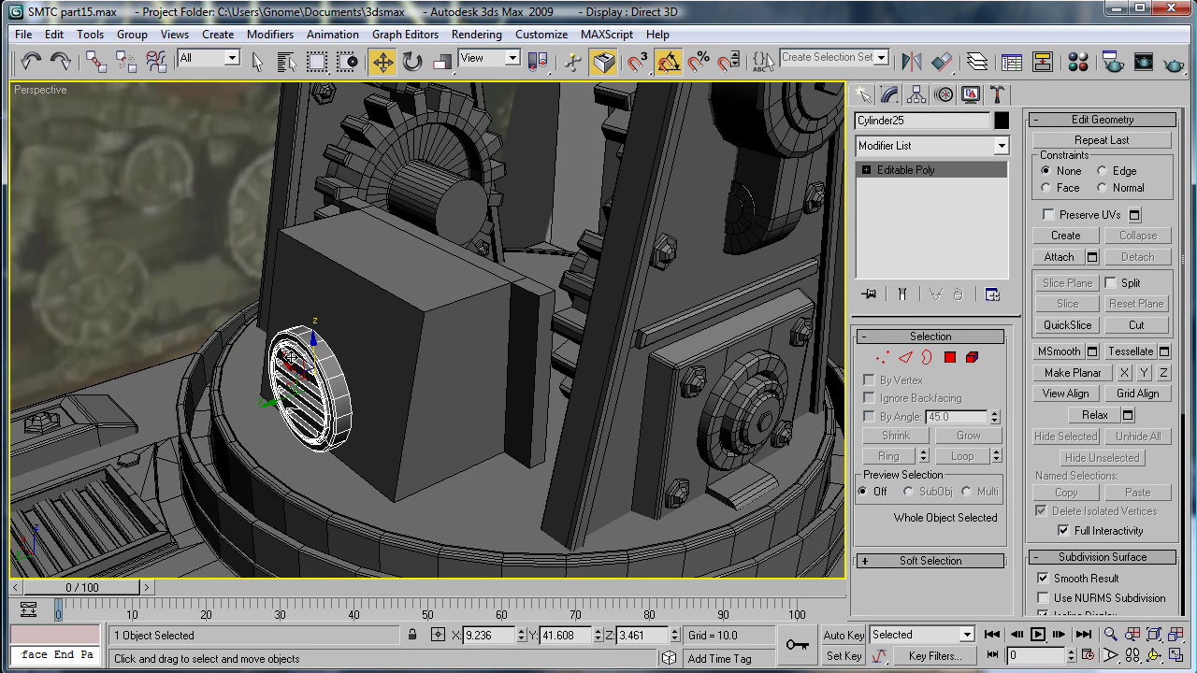
key("l")
scroll(365, 329, "up", 8)
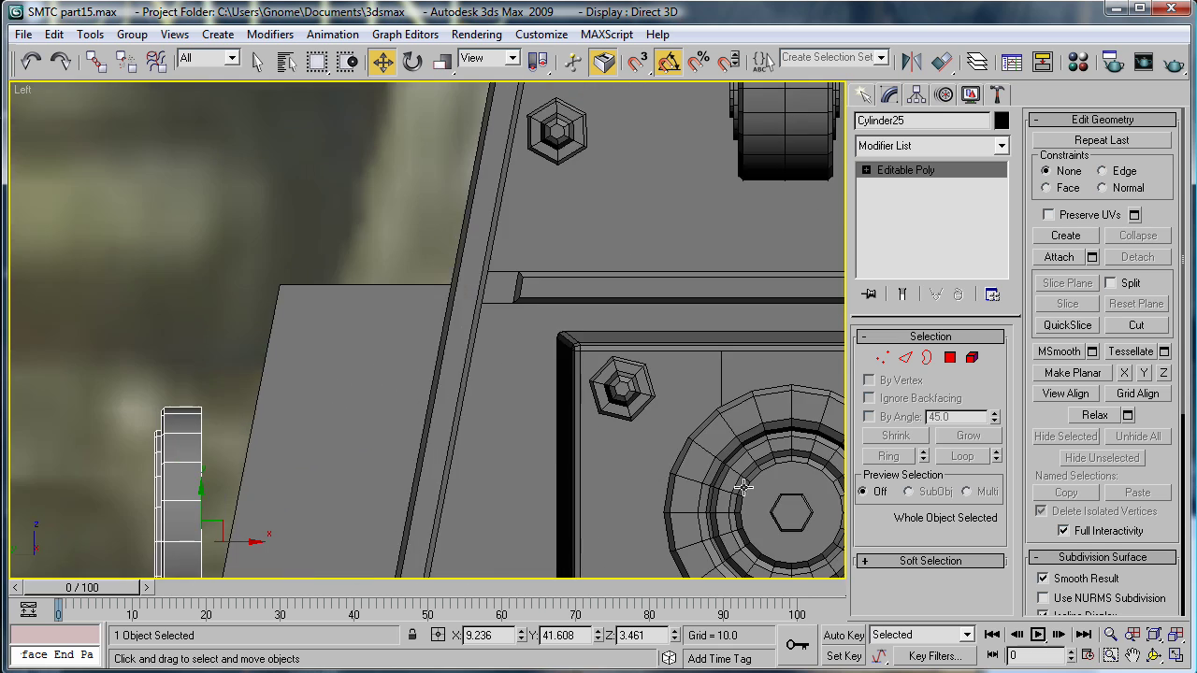
middle_click_drag(364, 445, 497, 321)
key("e")
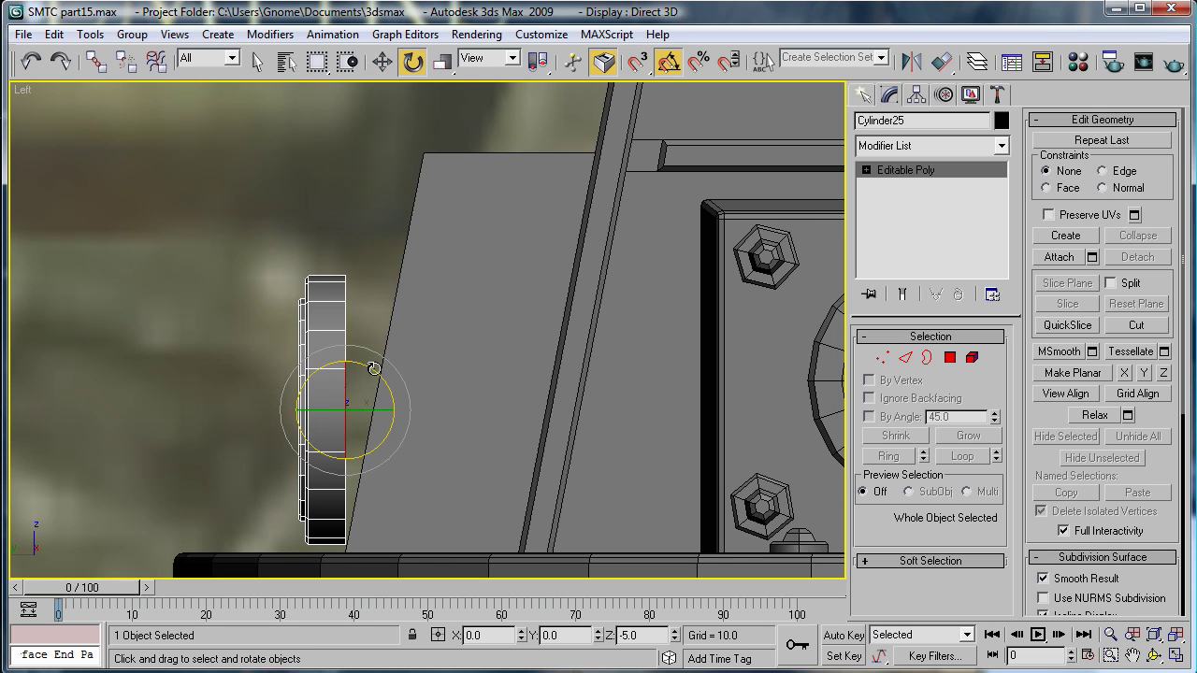
mouse_move(374, 368)
left_mouse_down()
mouse_move(385, 281)
mouse_move(379, 368)
left_mouse_up()
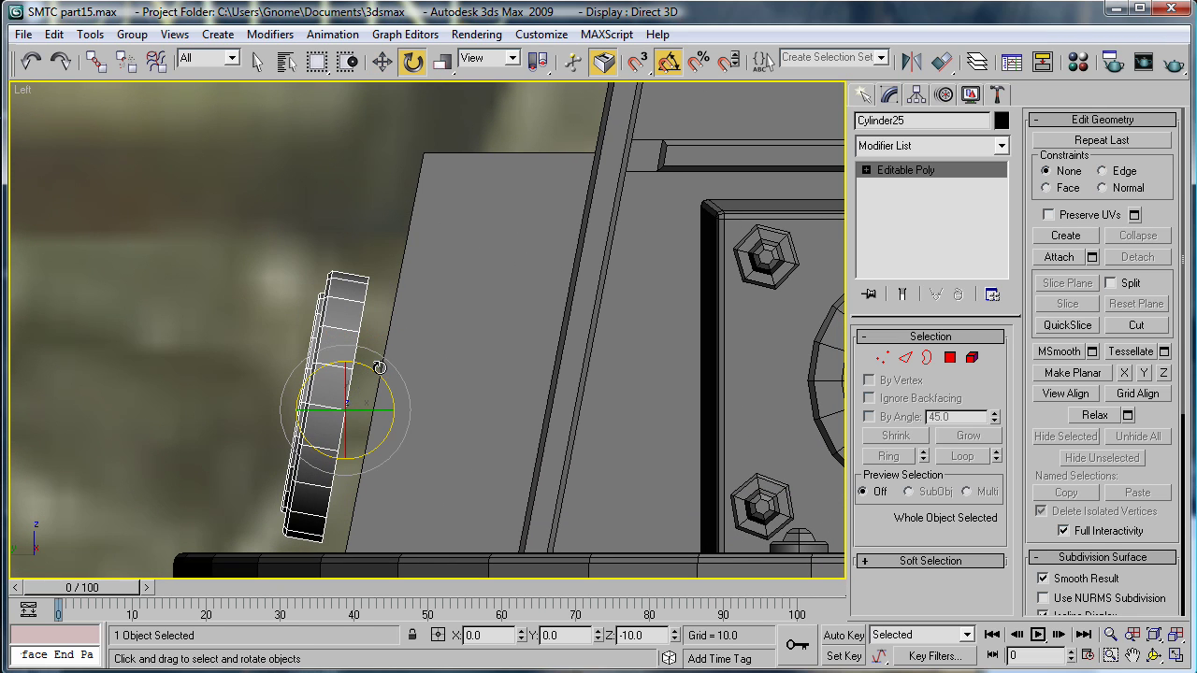
key("w")
left_click_drag(384, 410, 403, 417)
- With angle snap off, tilt the vent a further -0.82 degrees and seat it against the sloped face; restore the snap and Perspective view
key("a")
key("e")
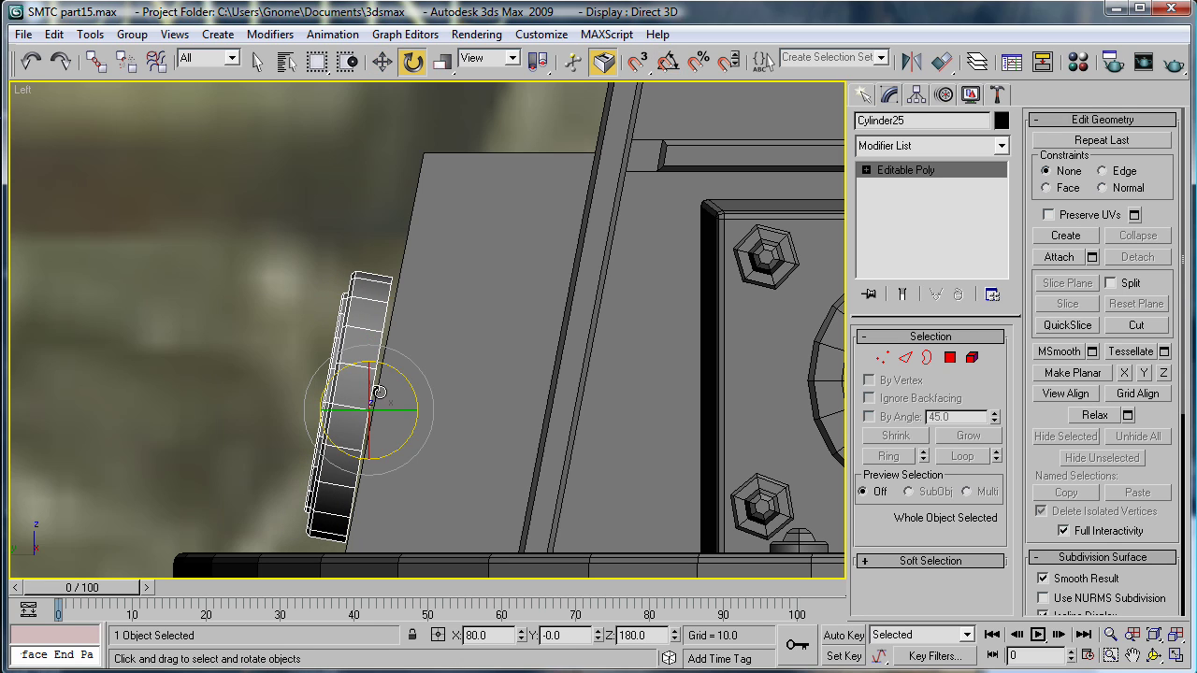
left_click_drag(392, 362, 393, 372)
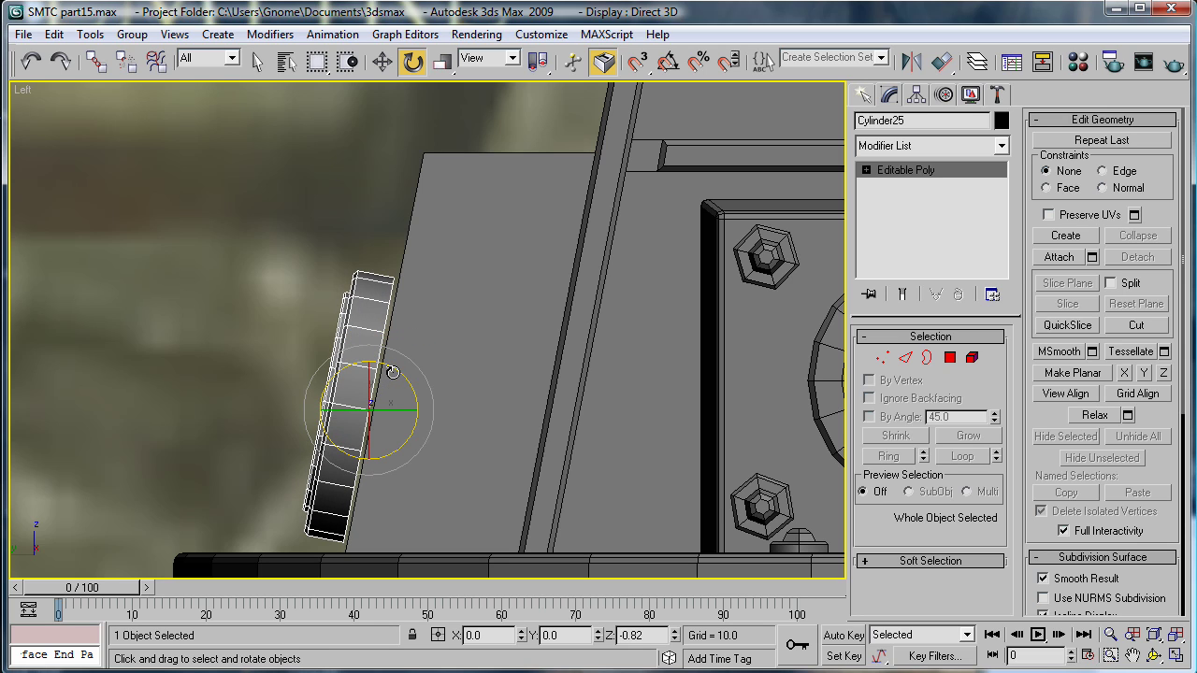
key("w")
left_click_drag(408, 415, 414, 416)
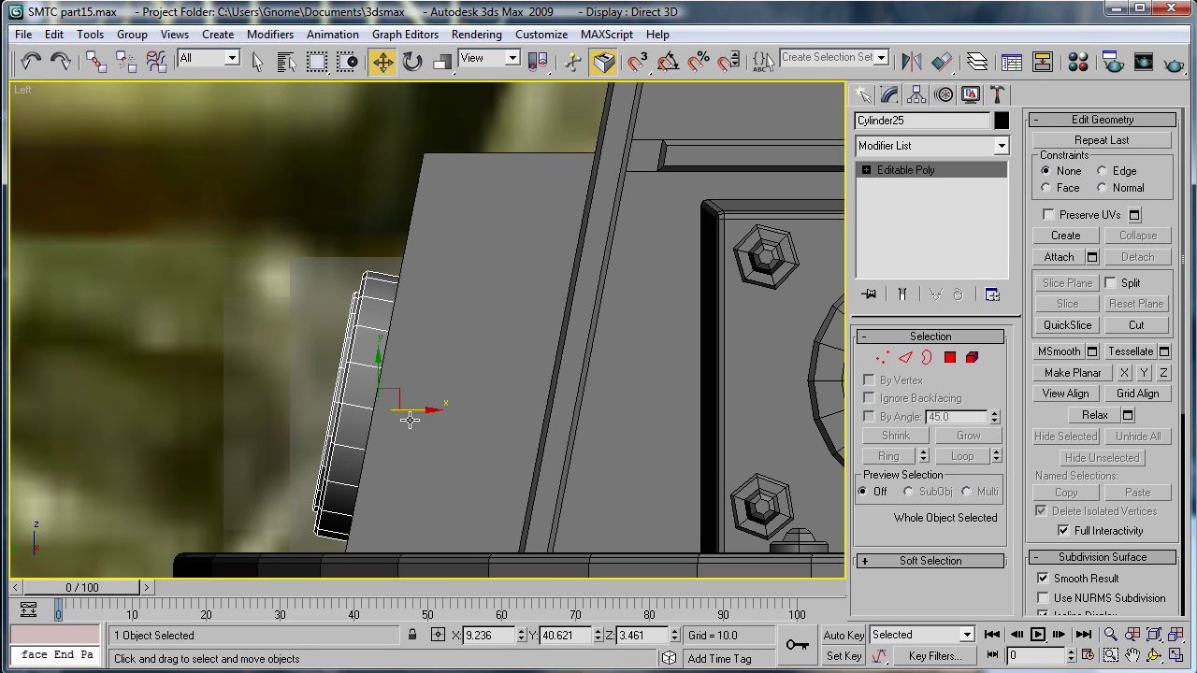
key("a")
key("p")
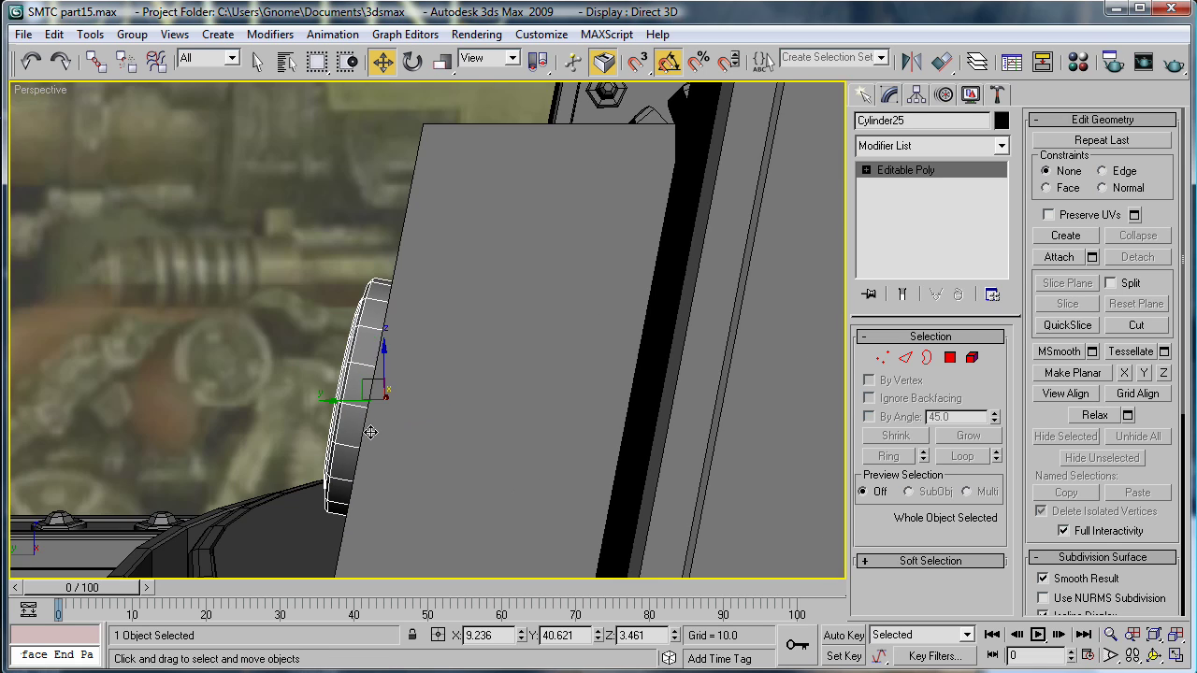
- Move the round vent forward along the Y axis so that it stands clear of the box's sloped face
middle_click_drag(463, 392, 459, 481, "alt")
scroll(558, 446, "down", 5)
scroll(400, 382, "up", 5)
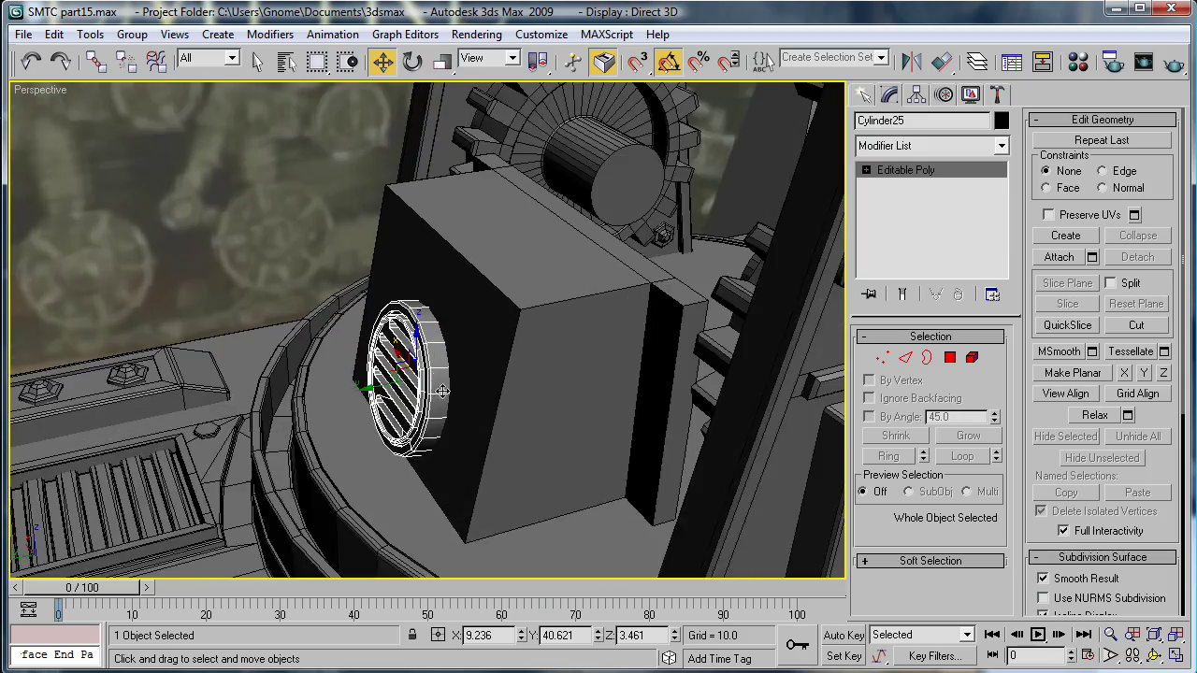
left_click_drag(370, 405, 345, 399)
middle_click_drag(450, 397, 415, 357, "alt")
- Extrude the vent's back polygon toward the sloped face to lengthen its casing
left_click(951, 357)
middle_click_drag(780, 340, 778, 402, "alt")
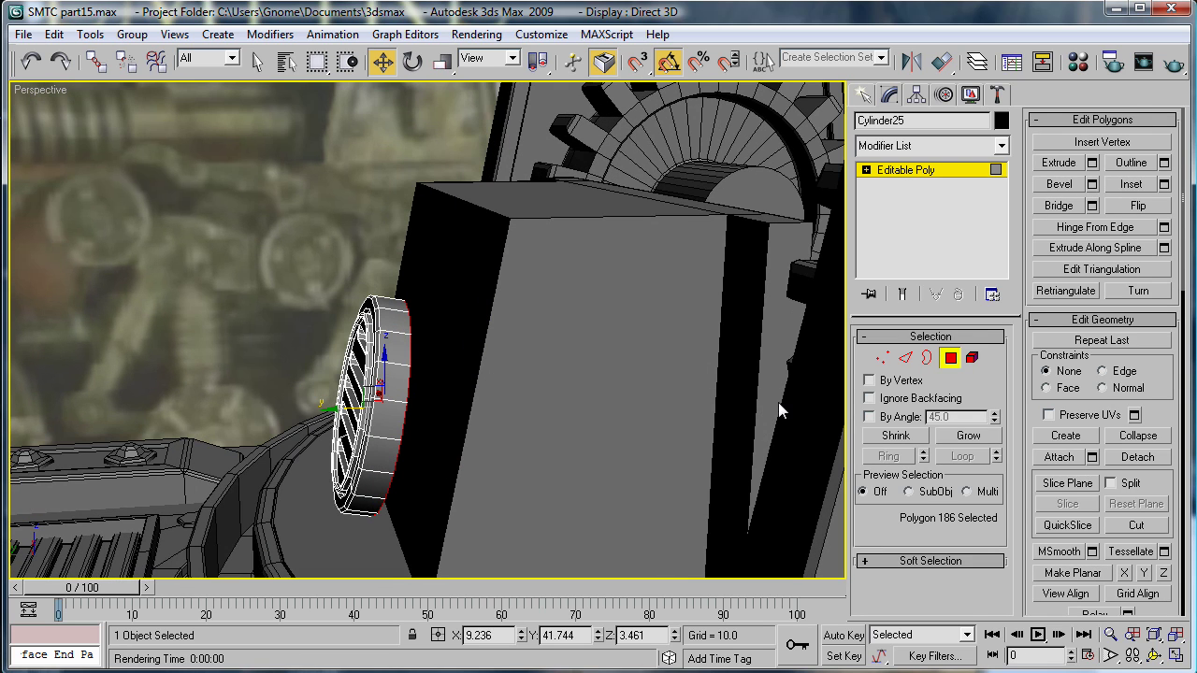
left_click(1091, 163)
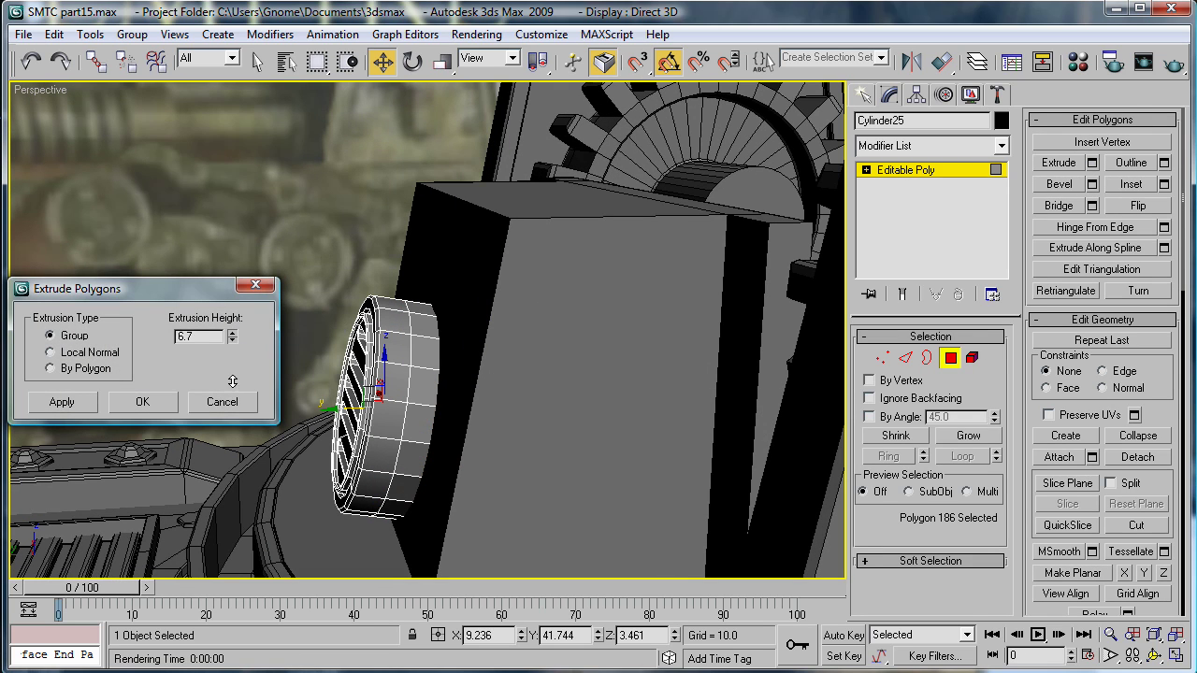
left_click_drag(232, 381, 230, 420)
left_click(173, 403)
- Draw a standard cylinder about 0.76 in radius and 1.85 high on the round plate just in front of the vent
middle_click_drag(514, 355, 561, 355, "alt")
left_click(866, 95)
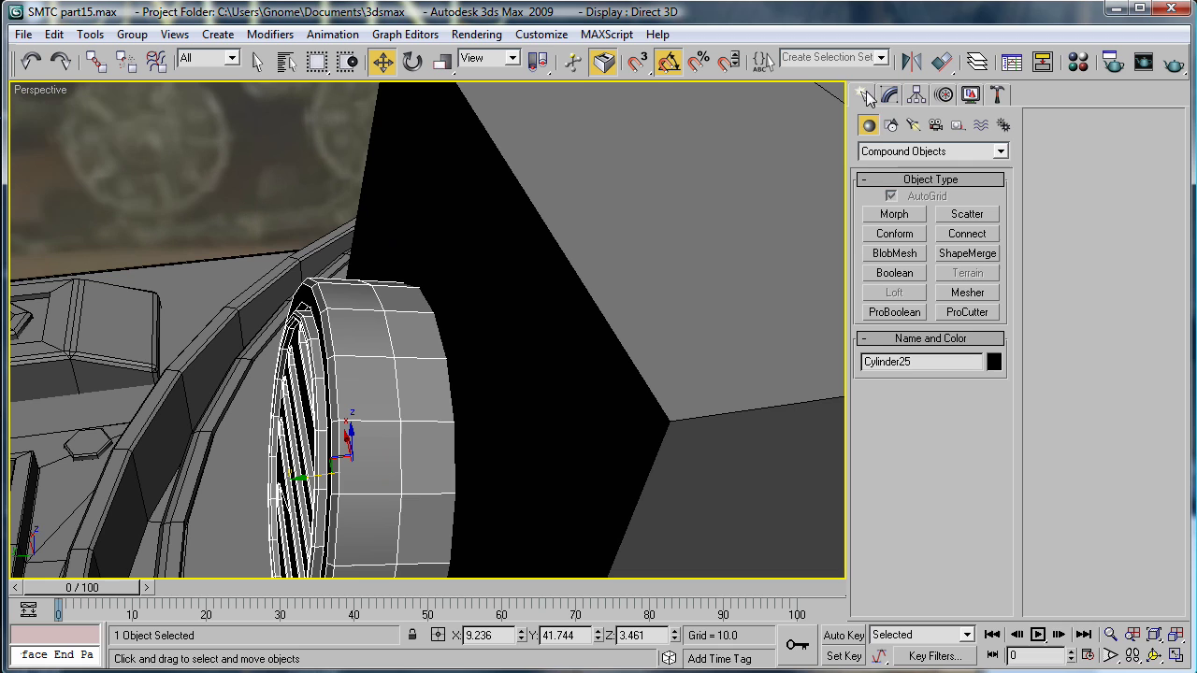
left_click(877, 154)
left_click(879, 164)
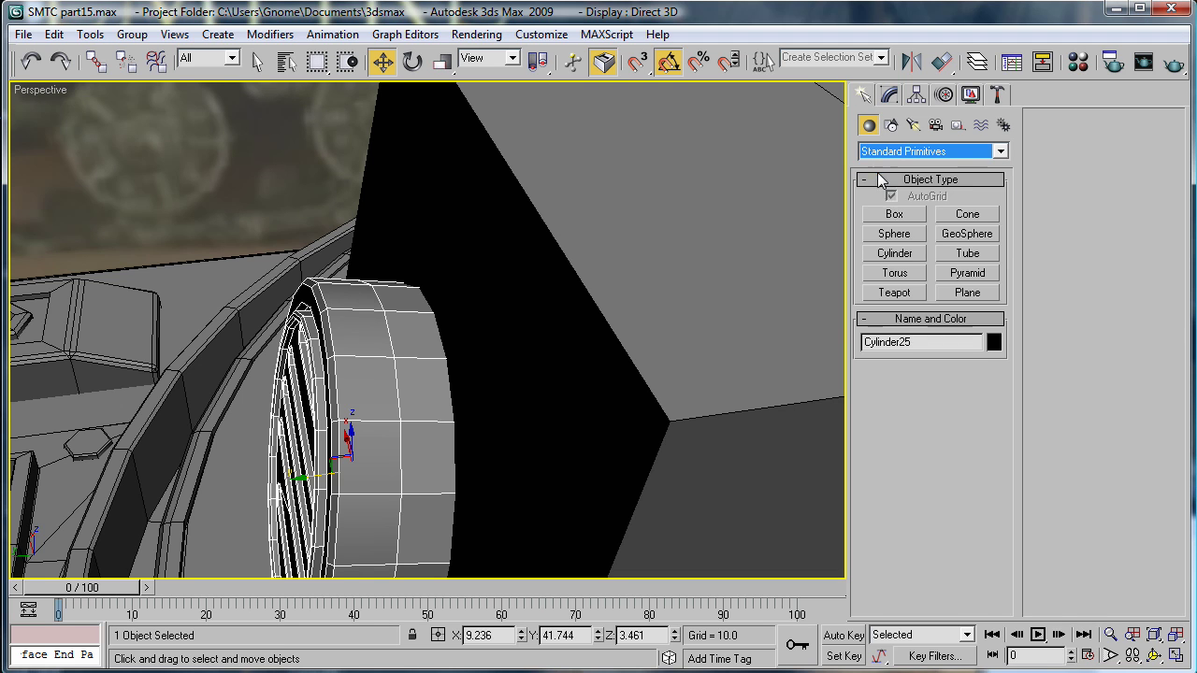
left_click(893, 254)
middle_click_drag(510, 421, 522, 398, "alt")
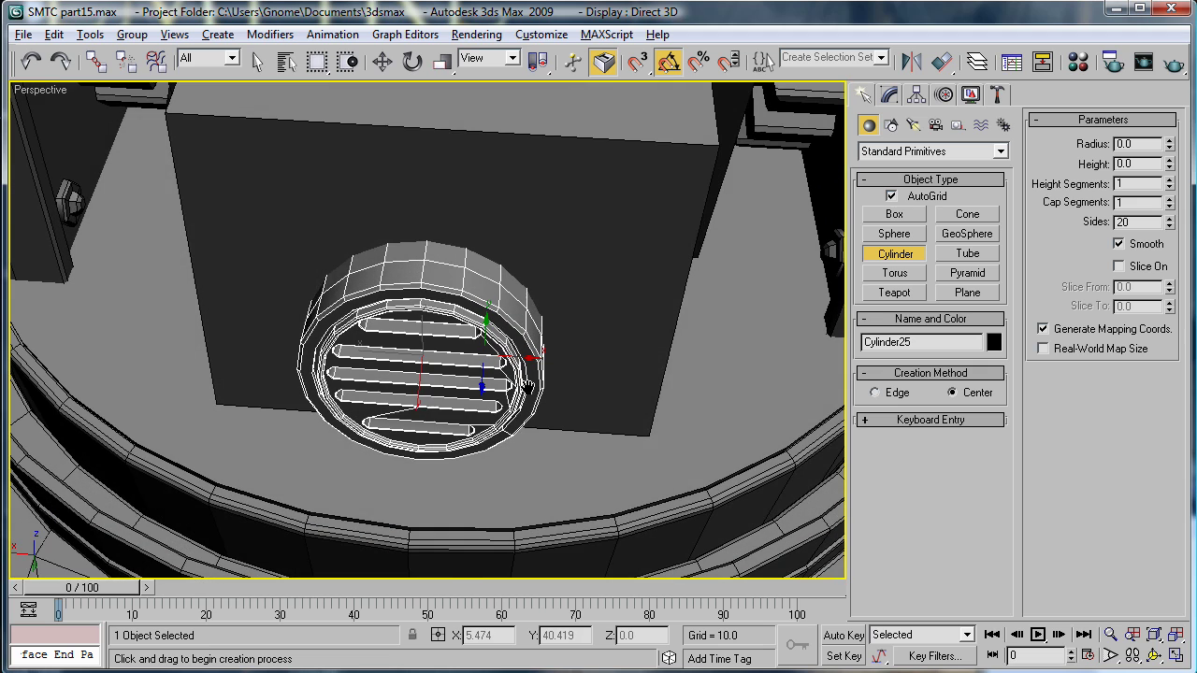
left_click_drag(419, 493, 419, 512)
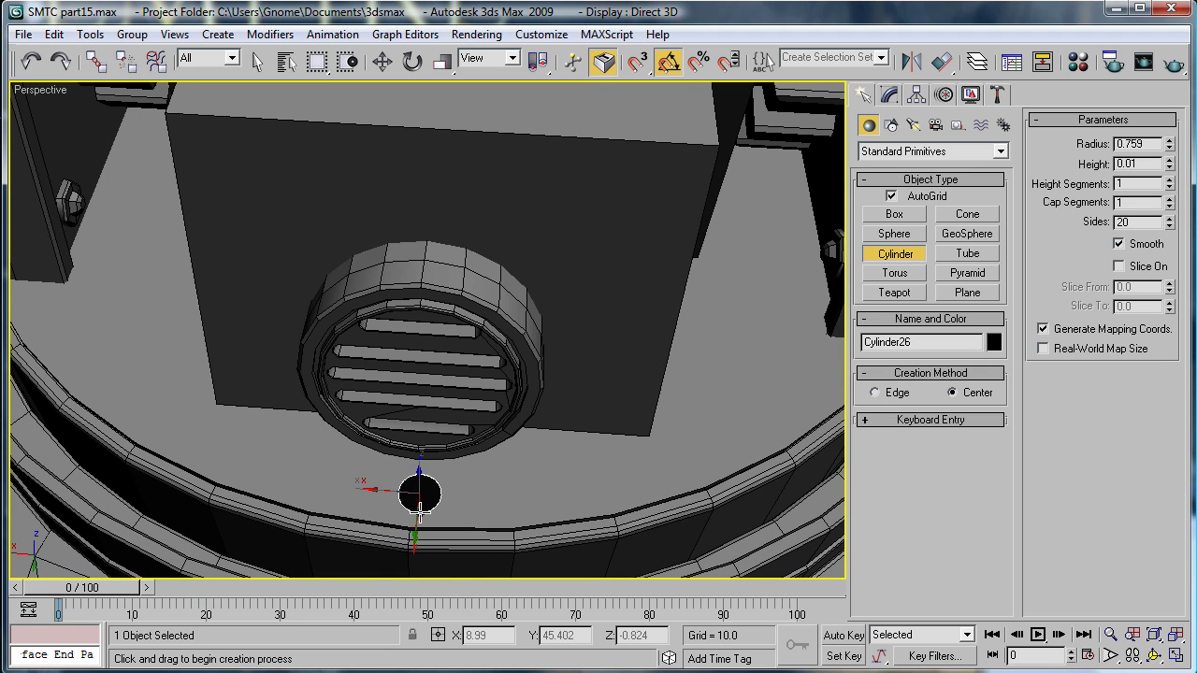
left_click(428, 460)
- Rotate the small cylinder -90 degrees about X and move it onto the upper rim of the vent
key("e")
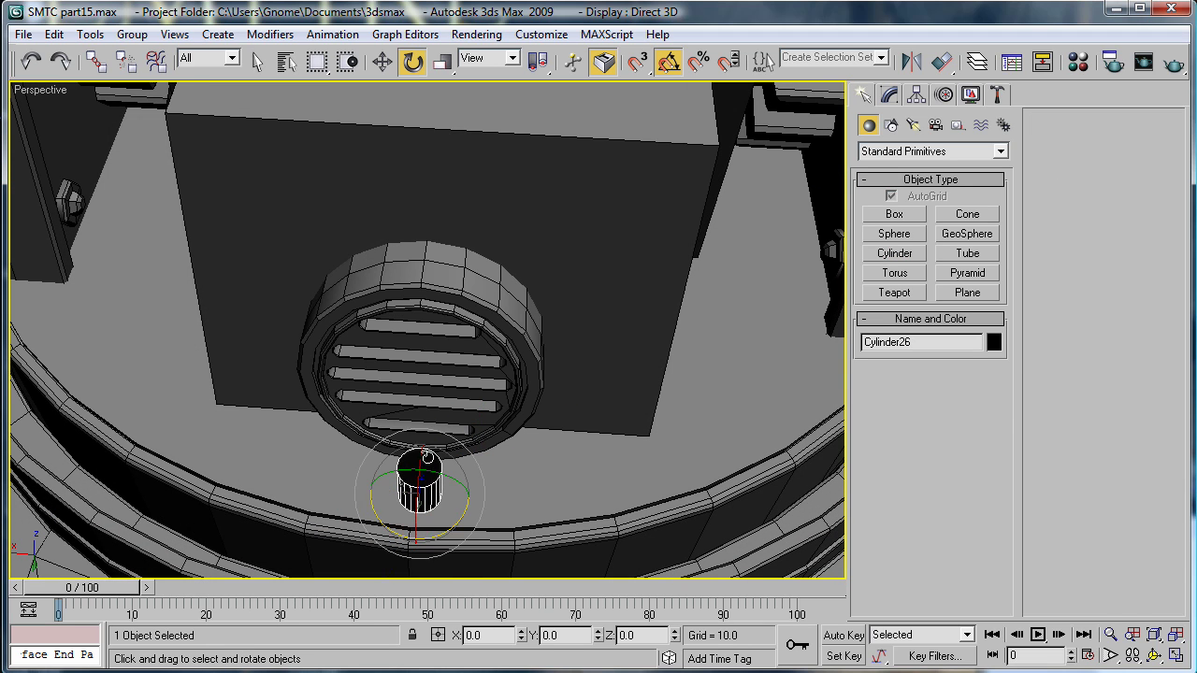
left_click_drag(420, 447, 421, 536)
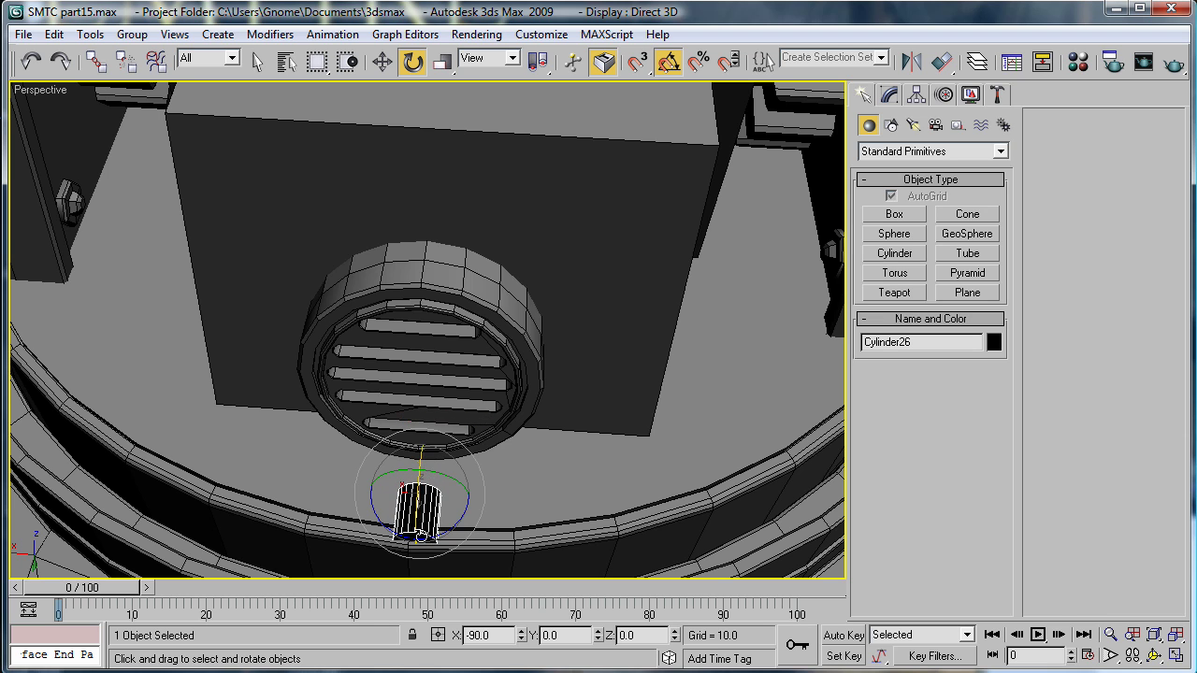
middle_click_drag(568, 502, 470, 426, "alt")
key("w")
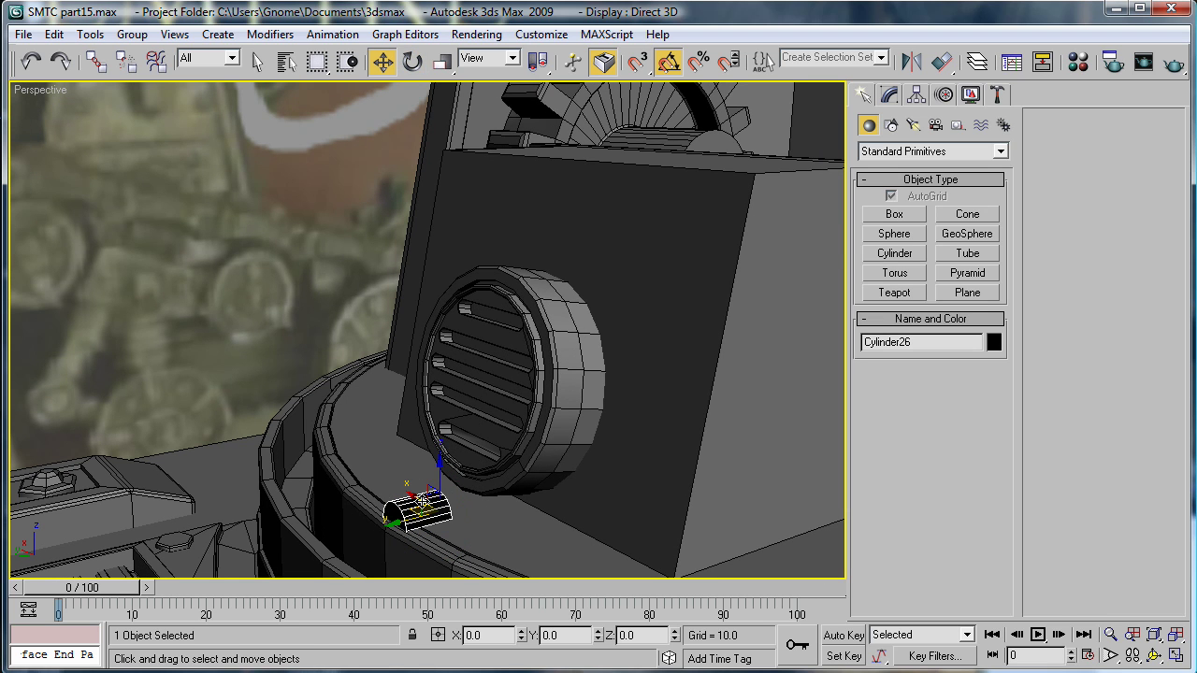
middle_click_drag(433, 496, 374, 455, "alt")
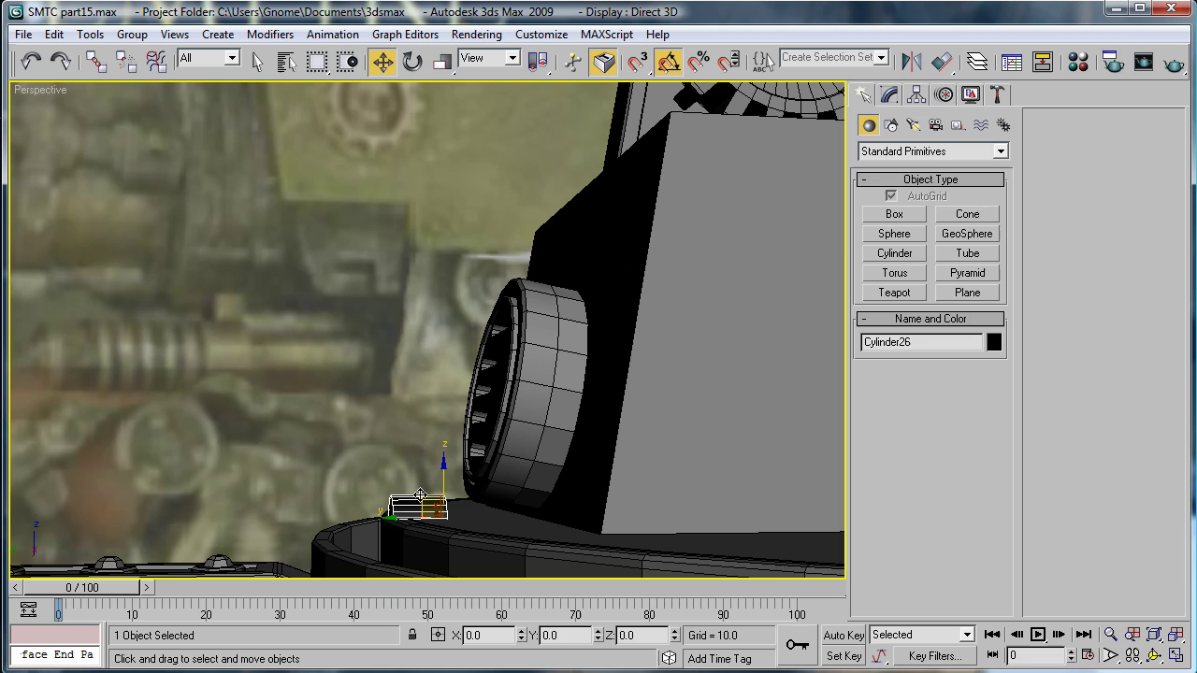
left_click_drag(421, 496, 564, 259)
middle_click_drag(564, 262, 632, 340, "alt")
scroll(639, 316, "up", 2)
middle_click_drag(625, 278, 540, 309)
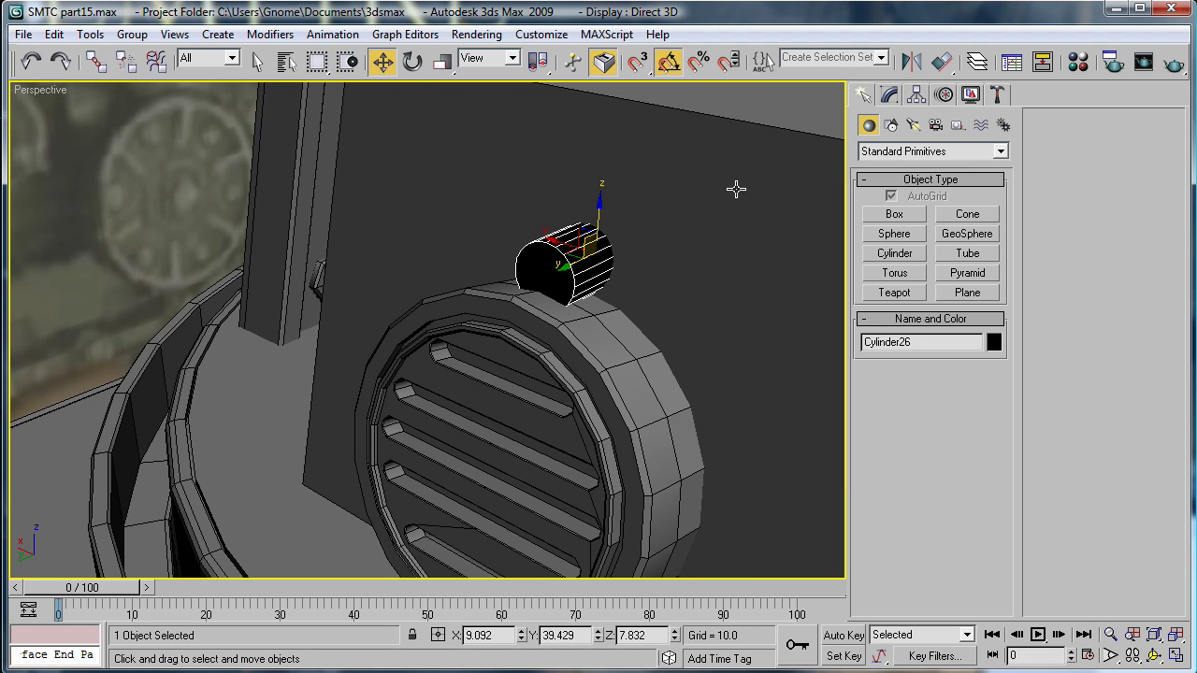
- Try 12 sides on the small cylinder, and settle on 16
left_click(890, 95)
type("12")
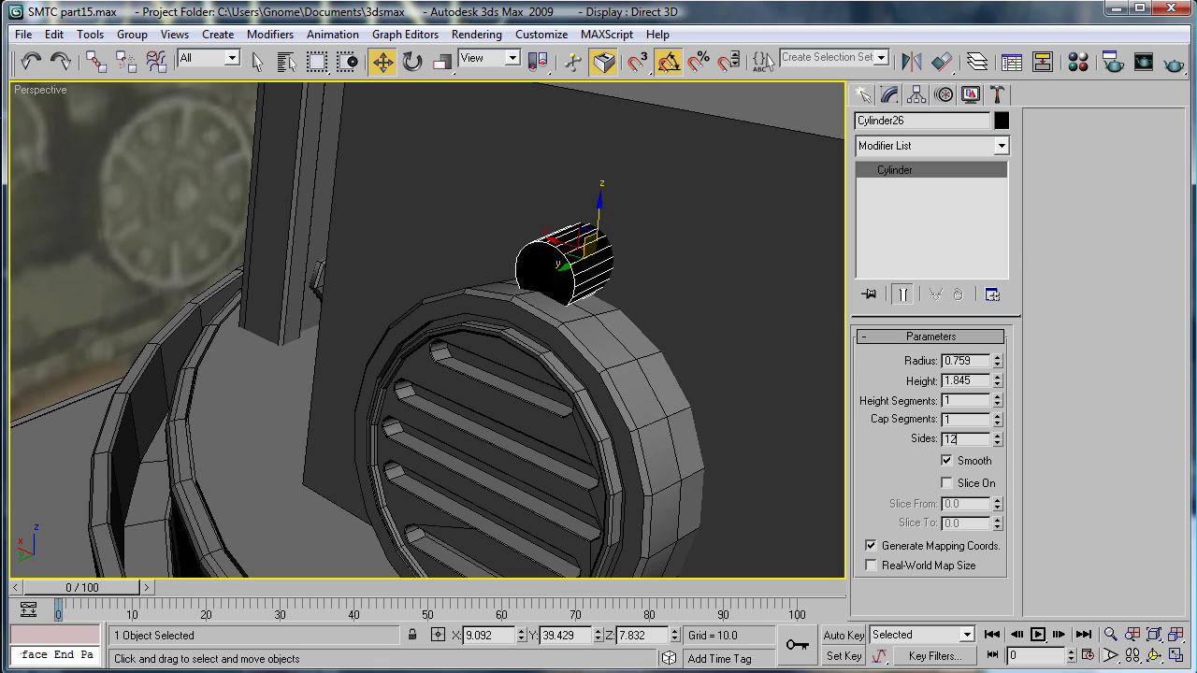
key("Return")
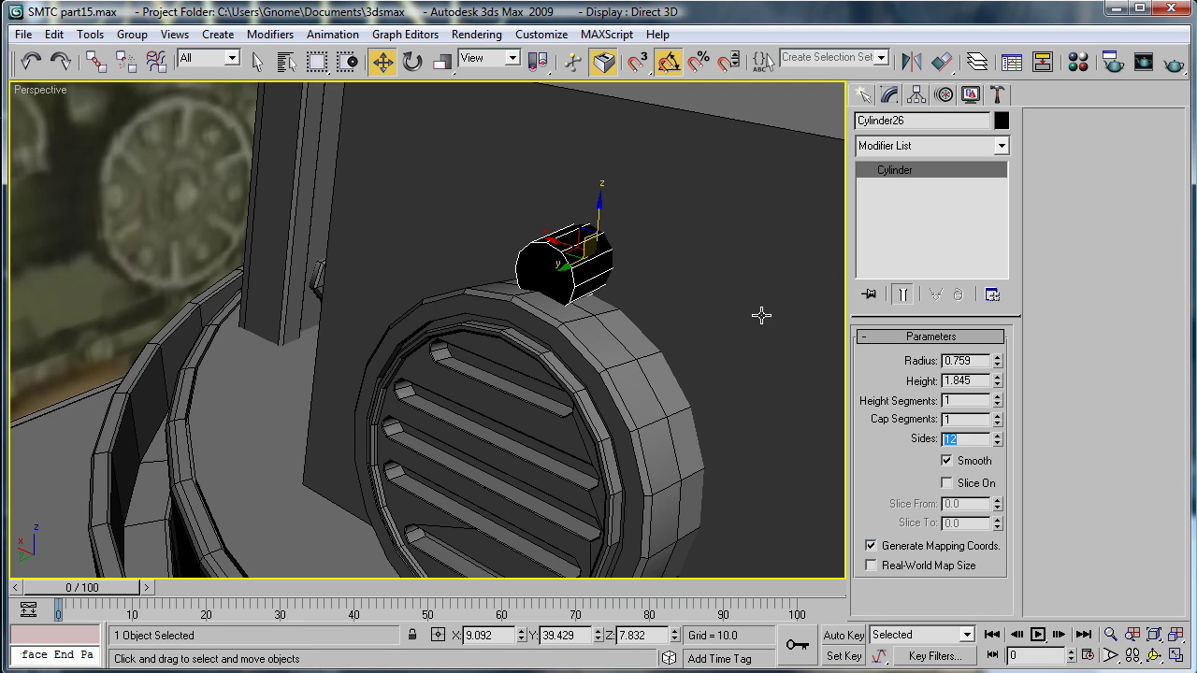
middle_click_drag(761, 315, 792, 388, "alt")
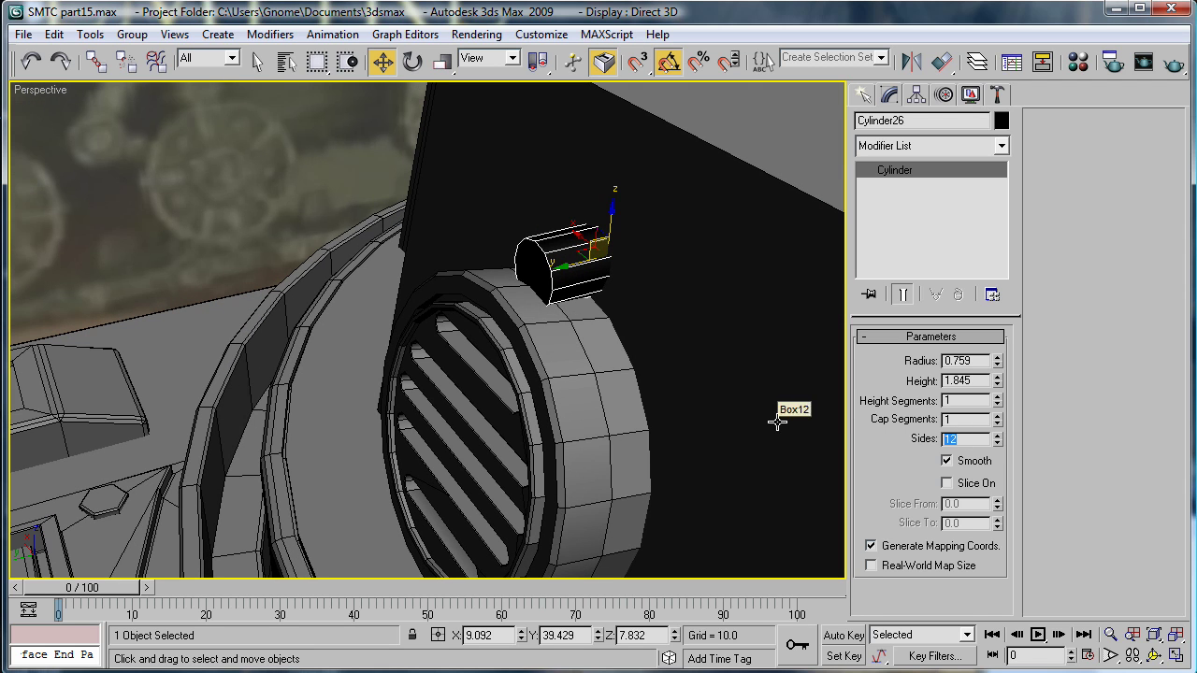
type("16")
key("Return")
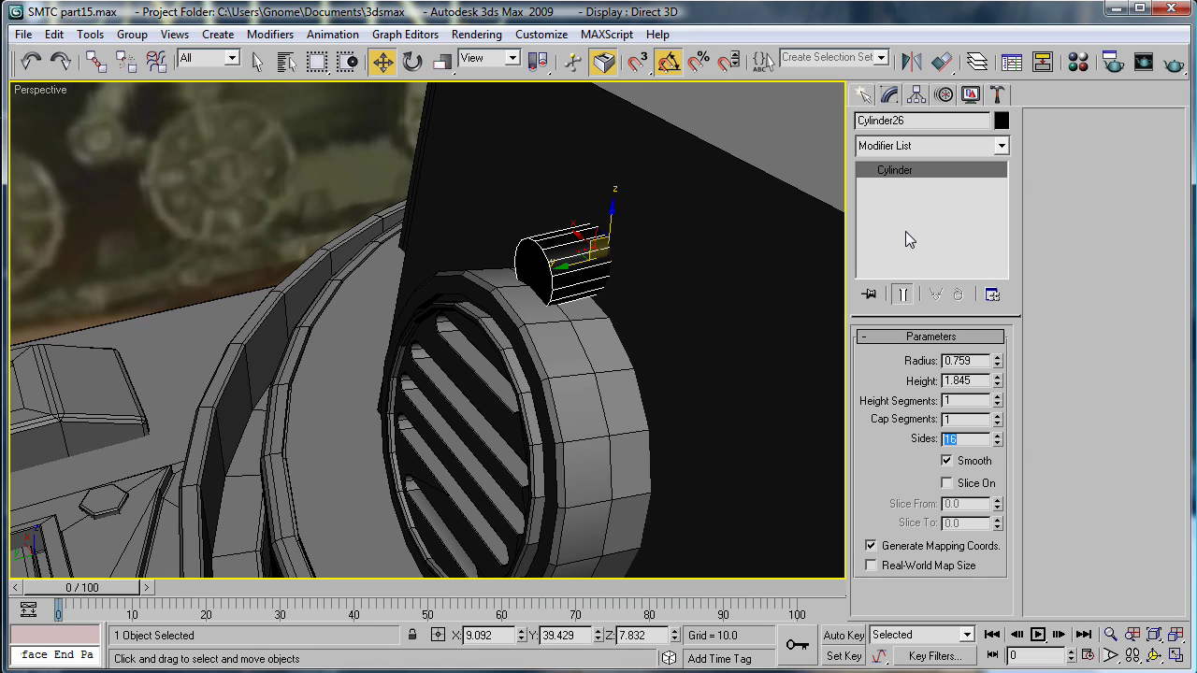
- Convert the small cylinder above the vent to an editable poly
left_click(906, 230)
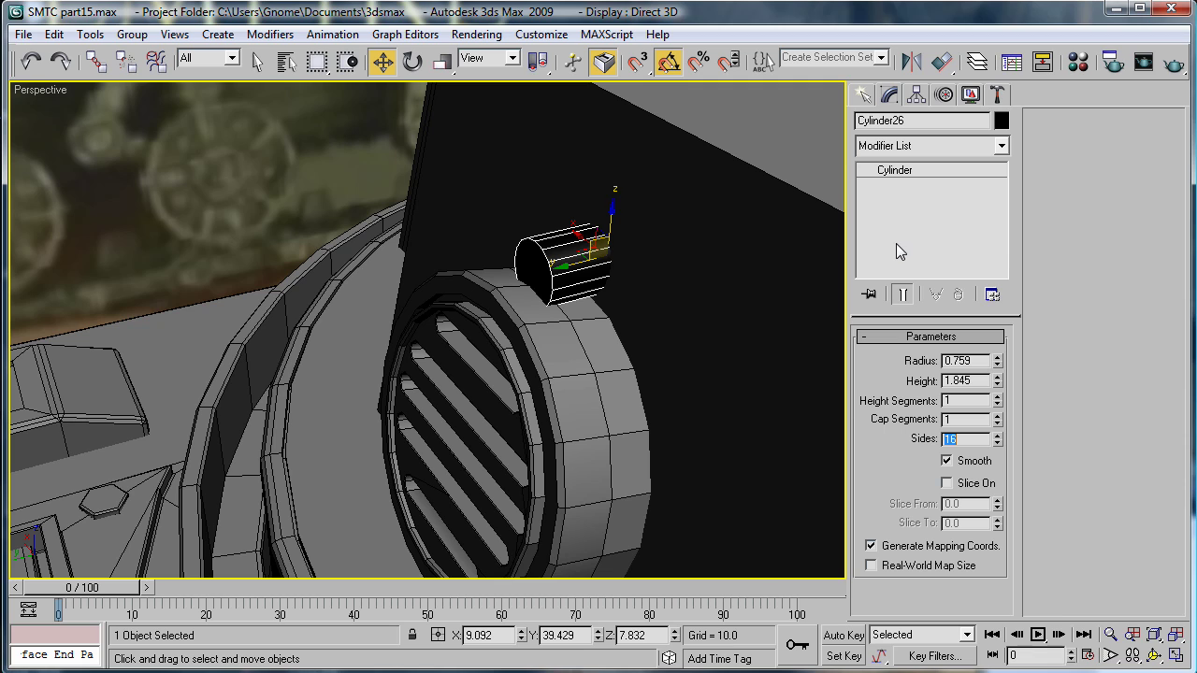
left_click(422, 200)
left_click(588, 260)
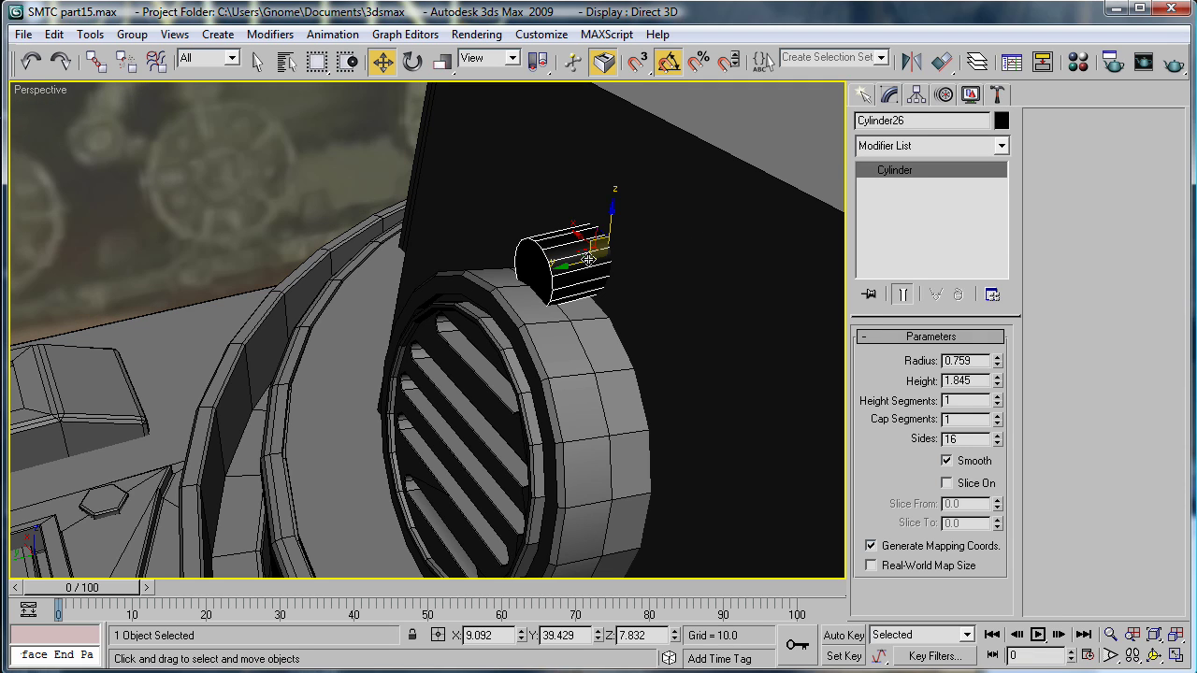
right_click(901, 210)
left_click(982, 350)
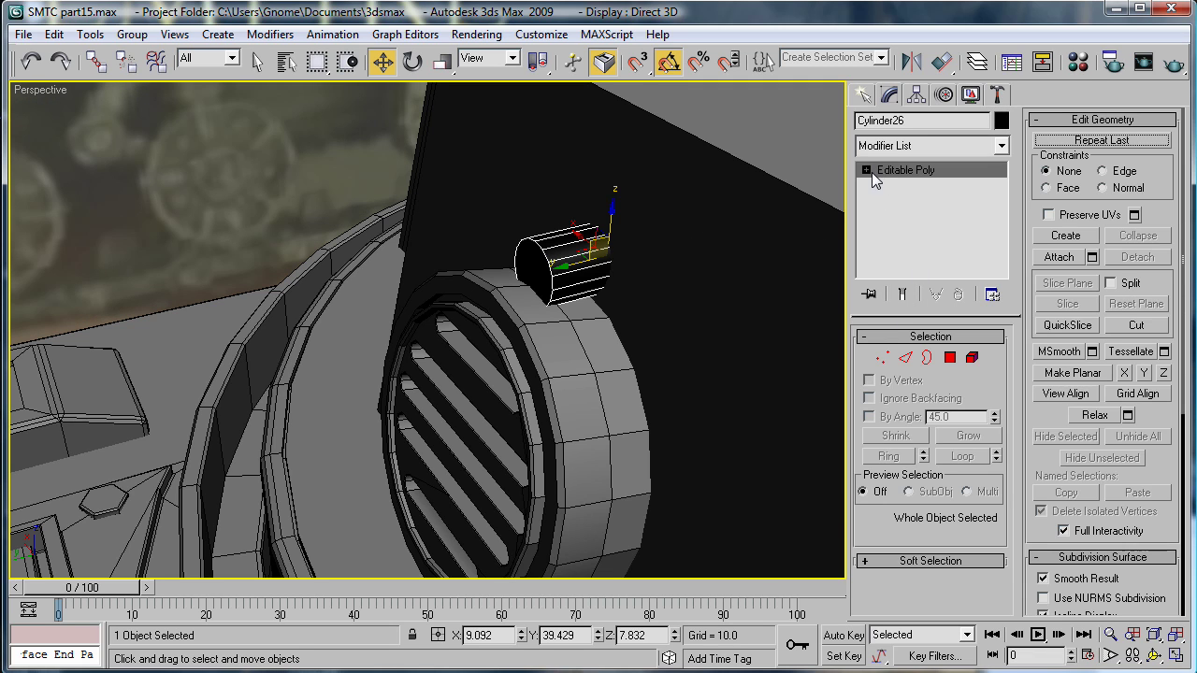
- Assign the plain grey material to the small cylinder and close the Material Editor
left_click(1078, 61)
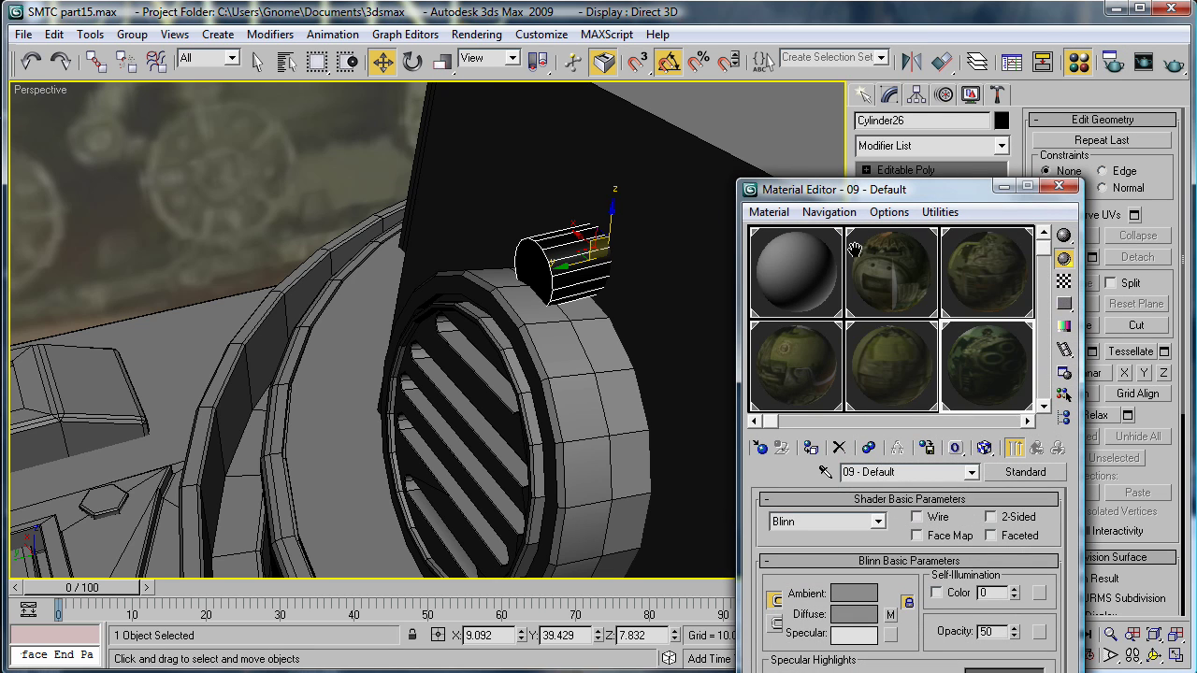
left_click_drag(854, 249, 599, 254)
left_click(1059, 186)
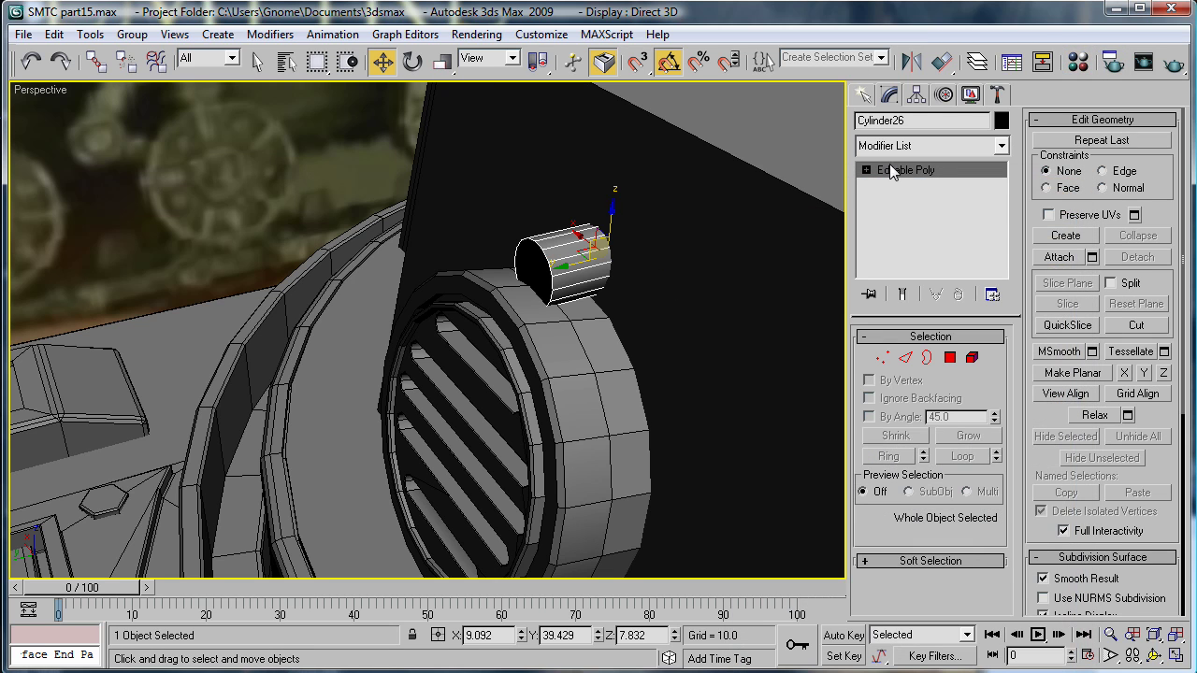
- Inset the small cylinder's front cap polygon by 0.52
left_click(949, 356)
left_click(533, 260)
middle_click_drag(533, 260, 802, 324, "alt")
left_click(1165, 184)
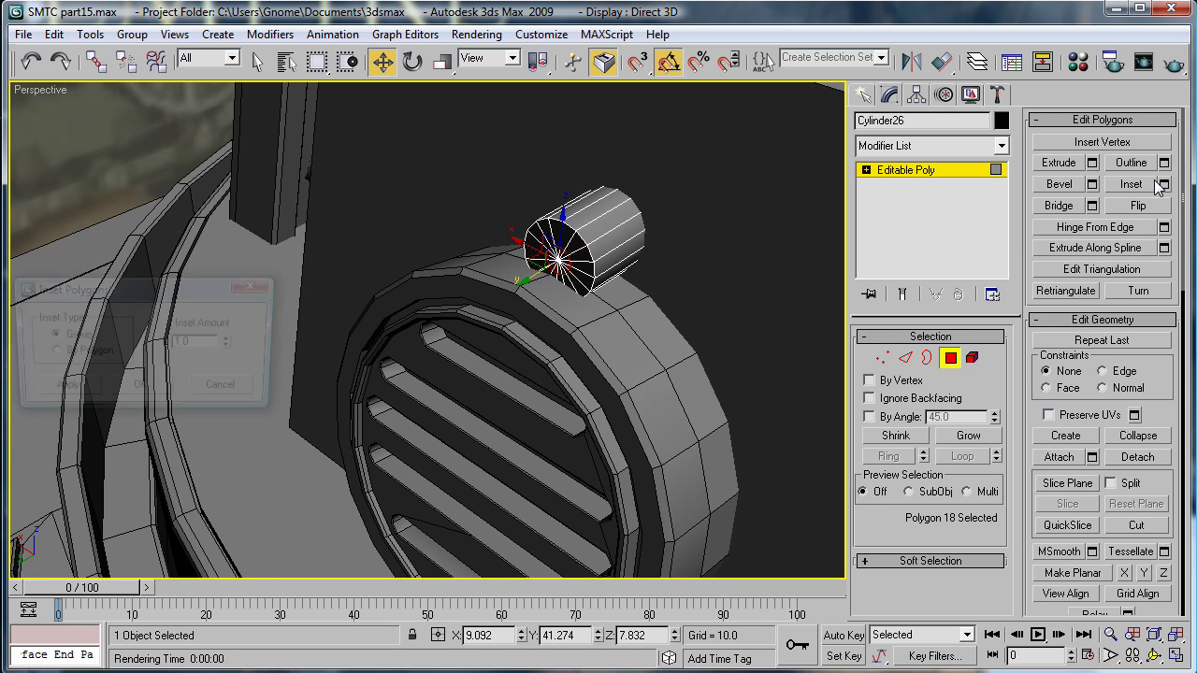
left_click_drag(232, 348, 225, 388)
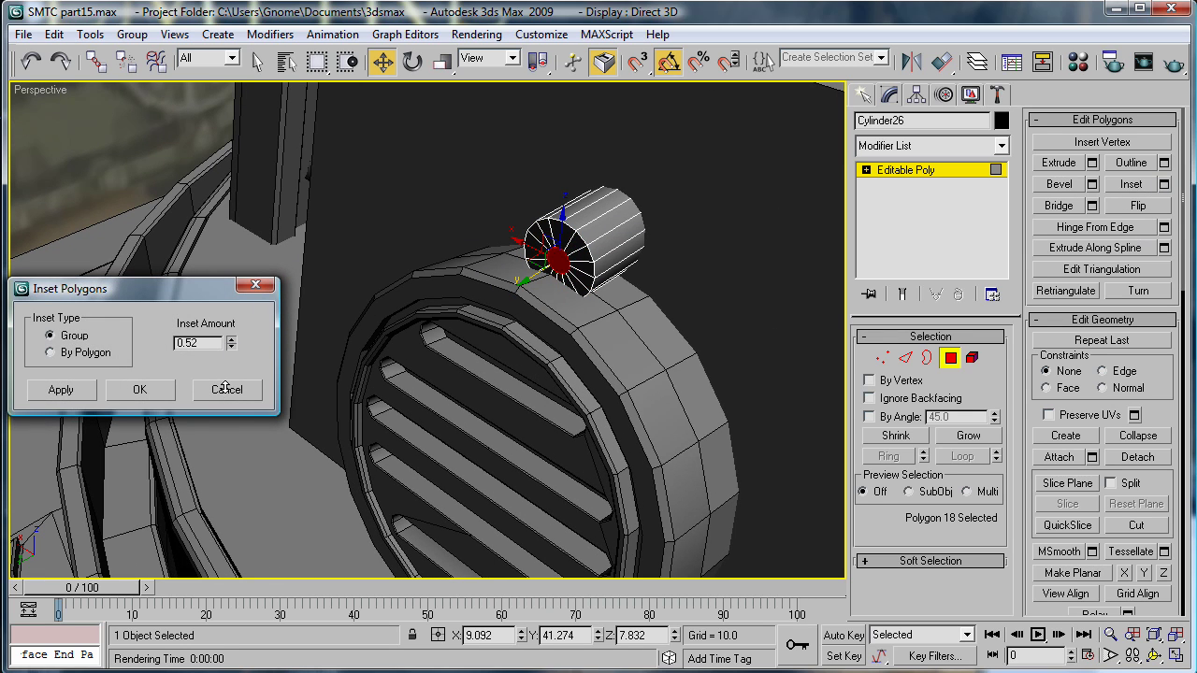
left_click(155, 391)
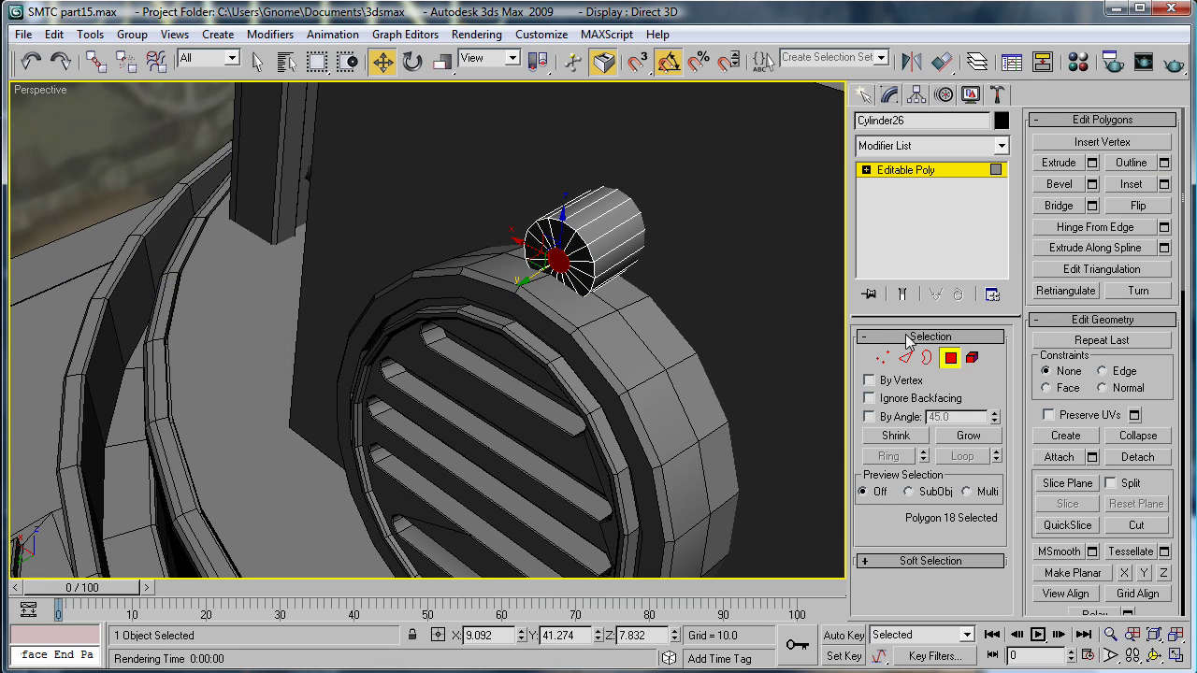
- Extrude the inset cap polygon forward into a short stub
left_click(1092, 162)
left_click_drag(233, 340, 235, 428)
left_click(142, 401)
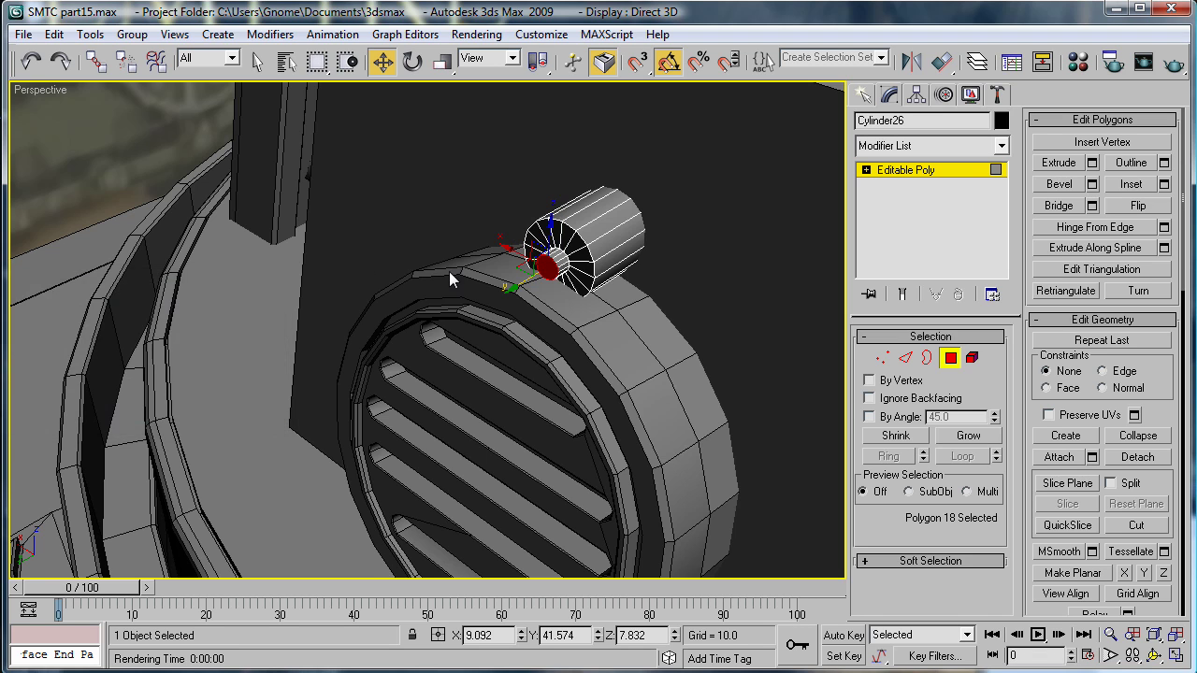
- Set up Hinge From Edge on the stub's cap at 30 degrees, trying a lower side edge as hinge and restoring the undone extrusion
middle_click_drag(449, 271, 1027, 258, "alt")
left_click(1165, 227)
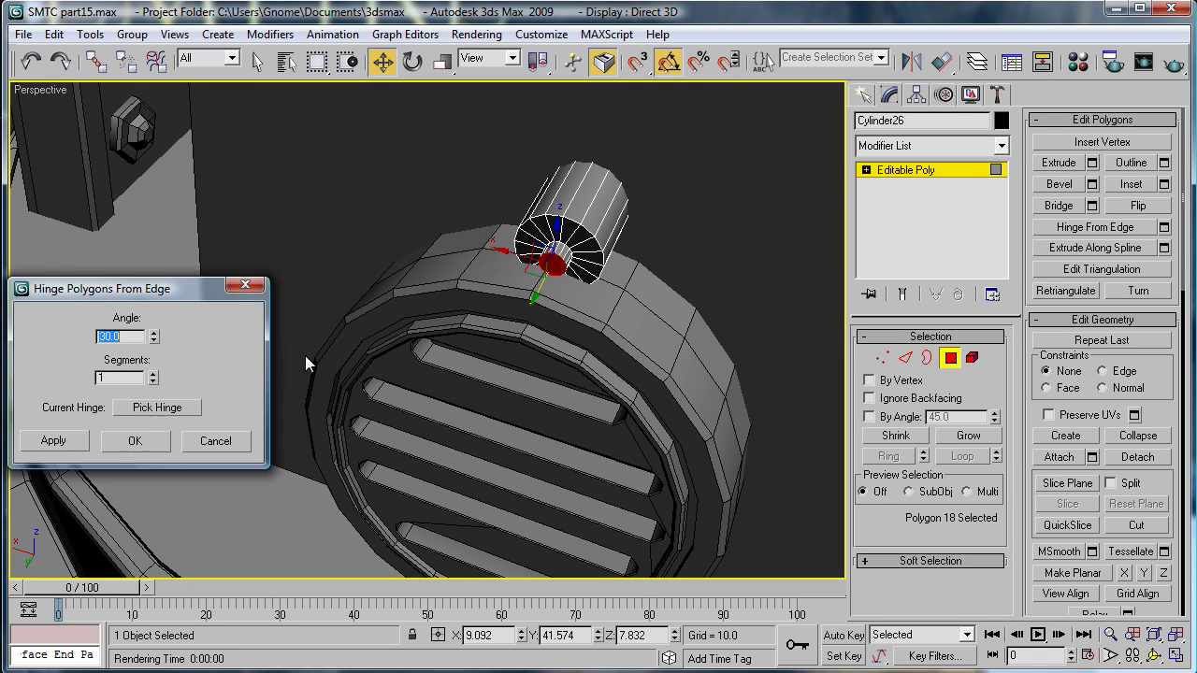
left_click(157, 408)
left_click(545, 277)
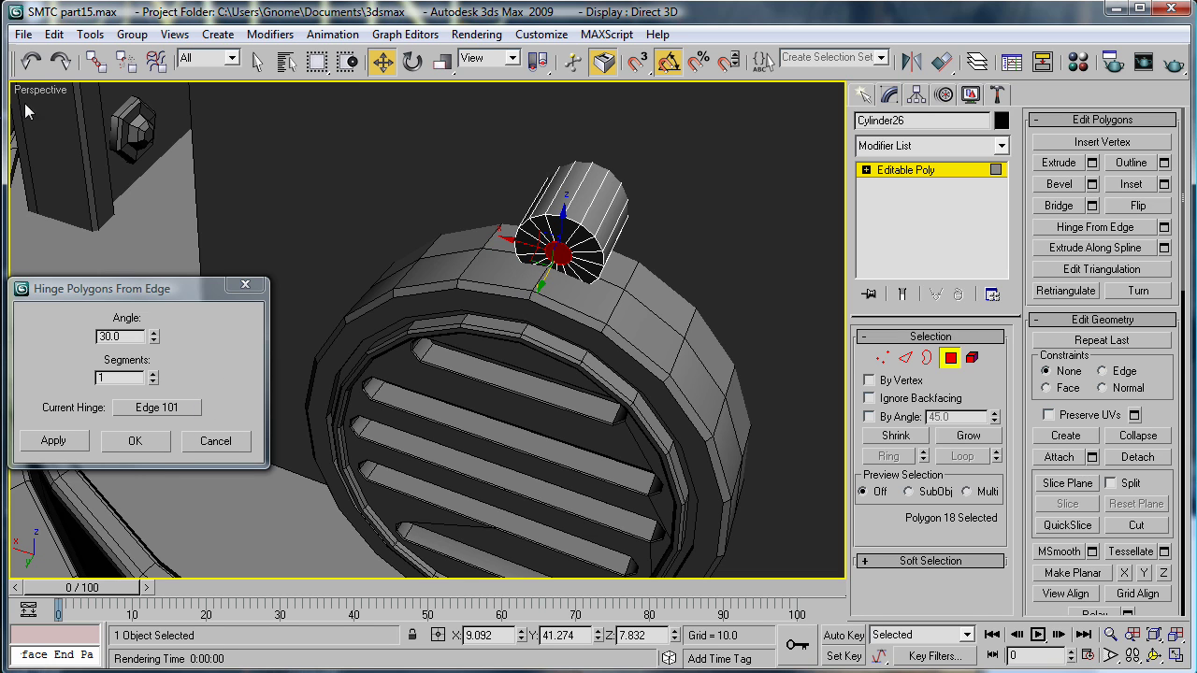
left_click(55, 33)
left_click(85, 79)
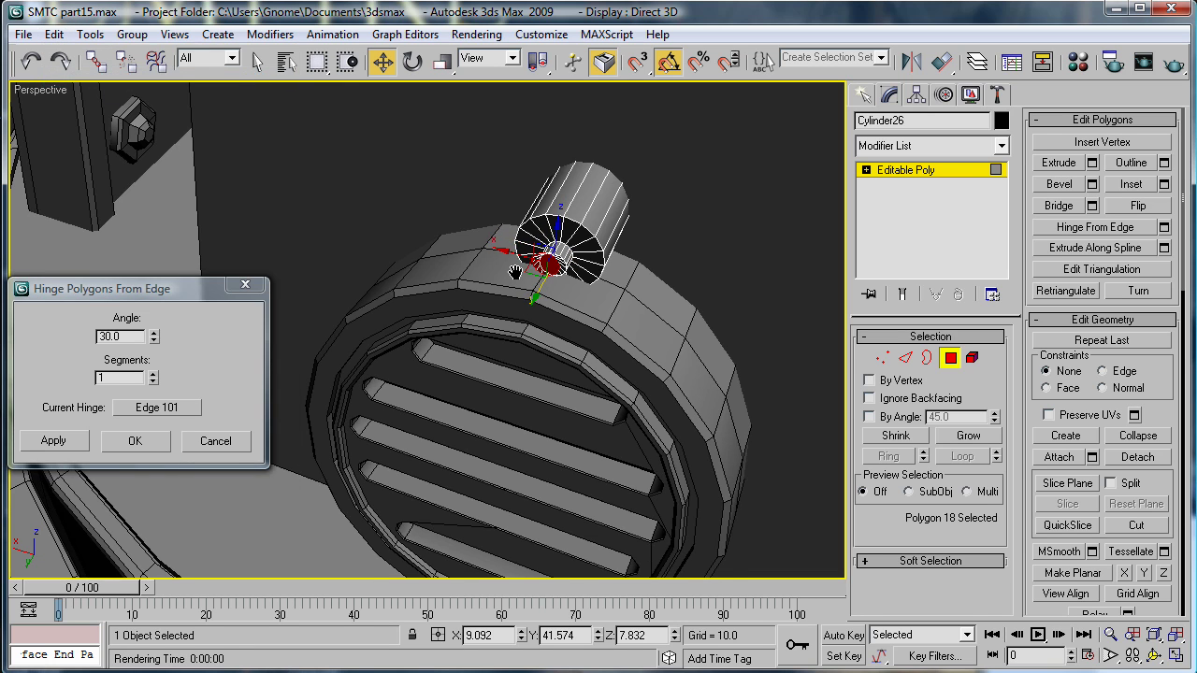
middle_click_drag(516, 273, 524, 265, "alt")
left_click(179, 412)
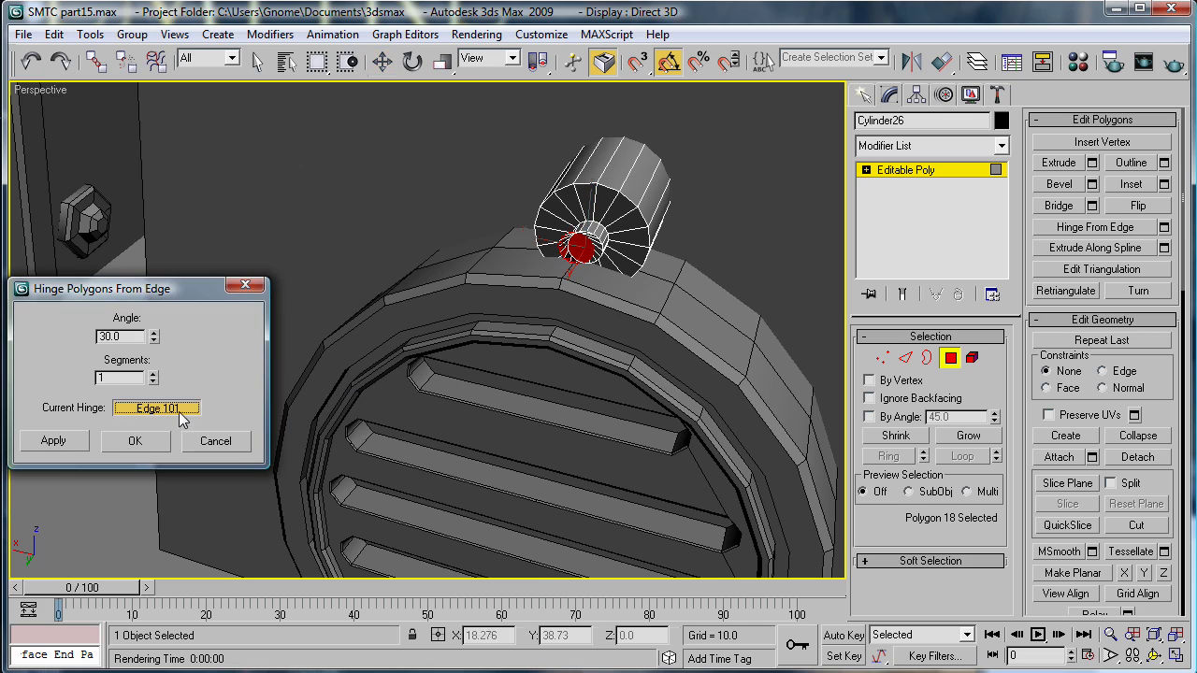
left_click(585, 266)
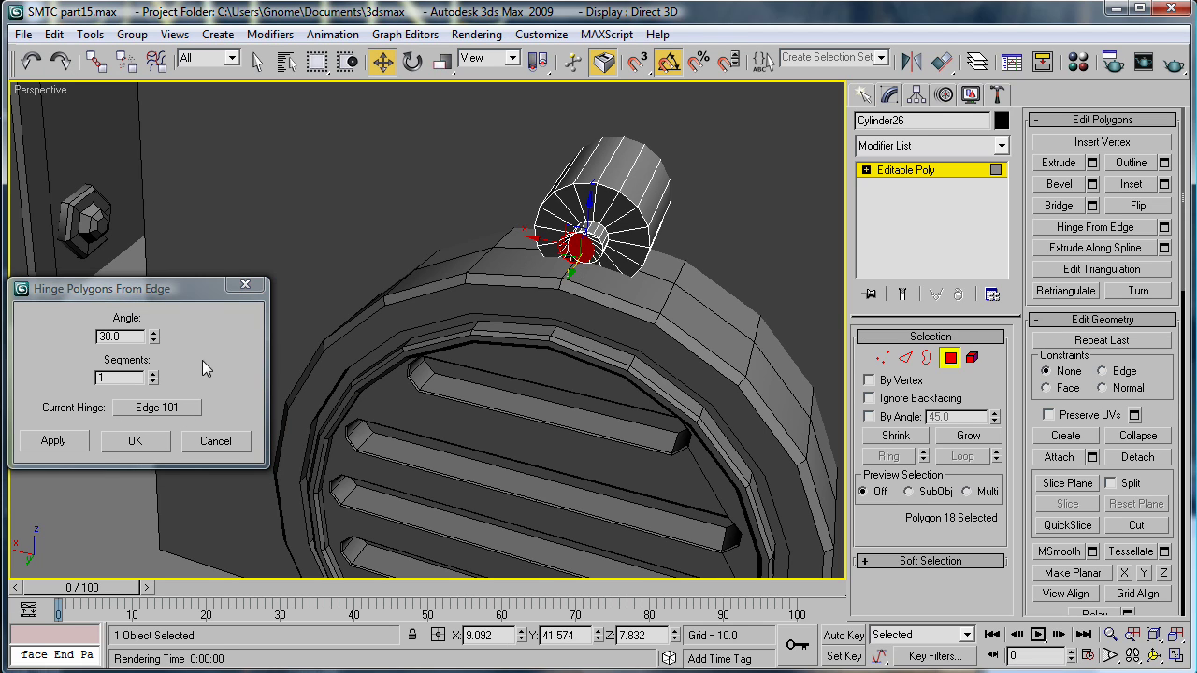
- Repick the cap's bottom edge as the hinge and bend the stub into a three-segment elbow that faces downward
left_click(156, 407)
scroll(568, 278, "up", 5)
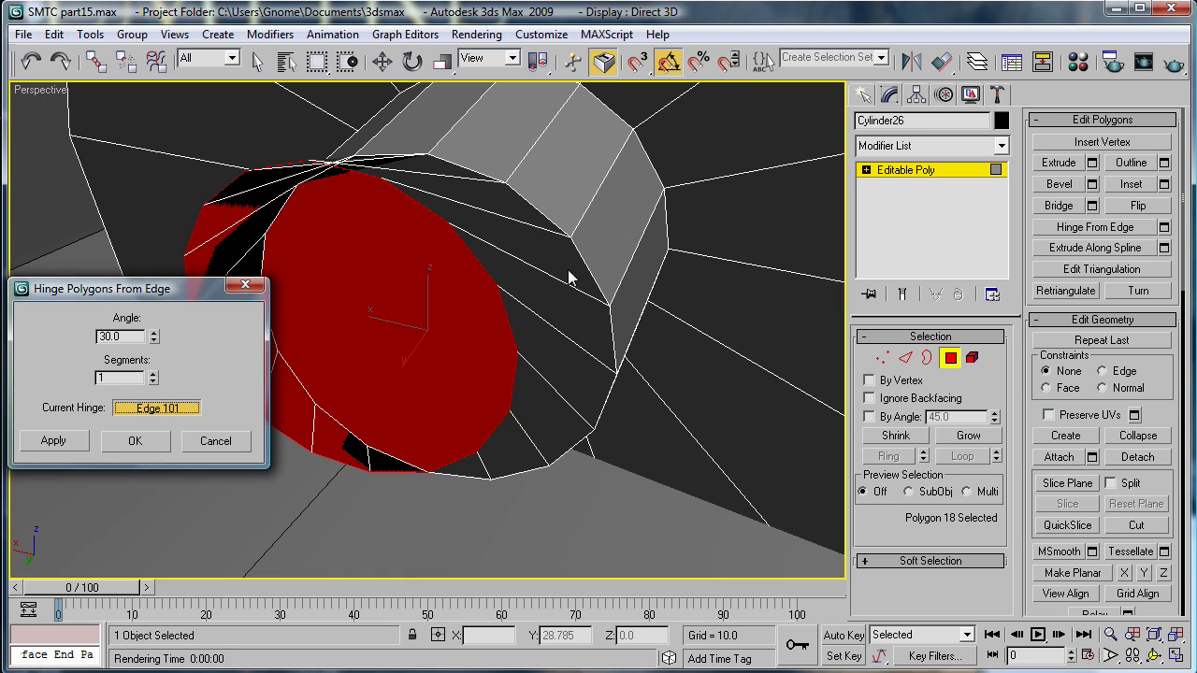
left_click(454, 477)
scroll(489, 476, "down", 4)
middle_click_drag(490, 476, 311, 400, "alt")
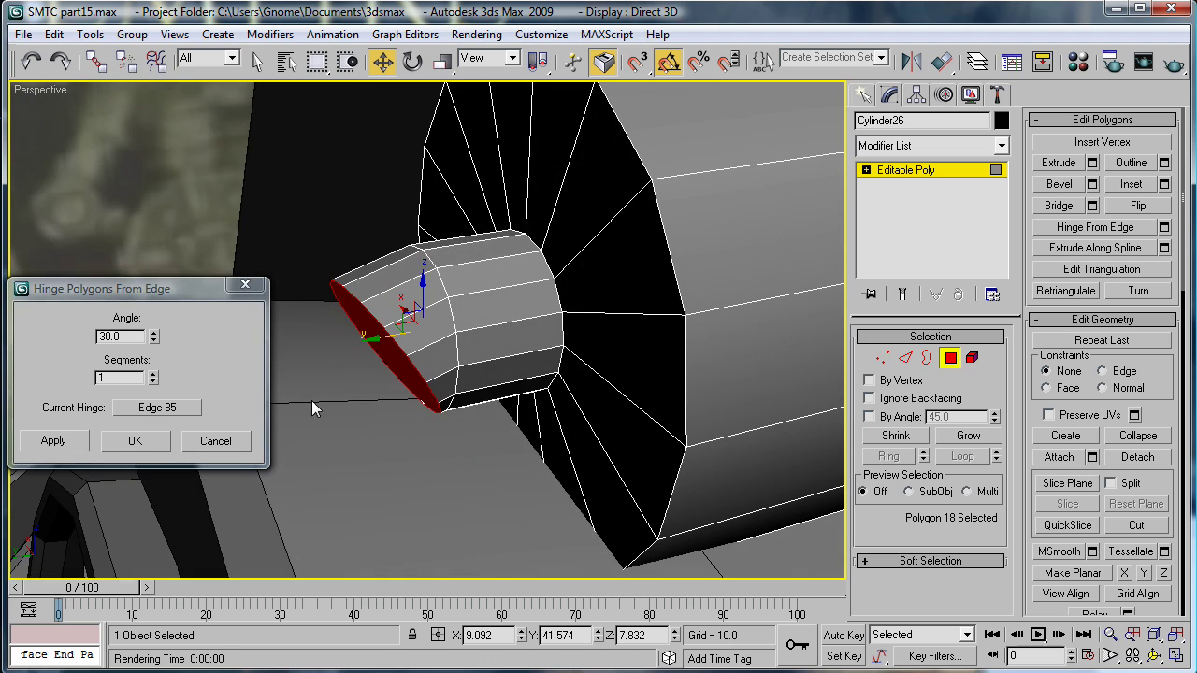
double_click(133, 337)
type("8")
key("Return")
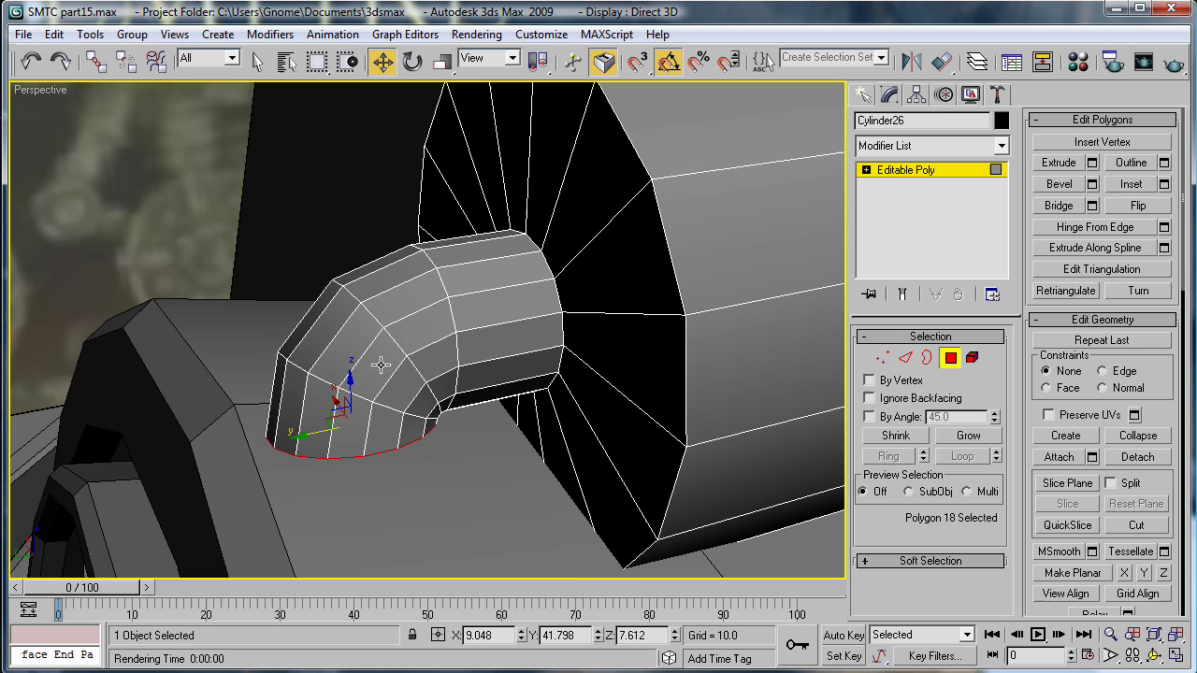
- Extrude the elbow's end polygon a short distance down toward the vent casing
left_click(1092, 162)
mouse_move(235, 339)
left_mouse_down()
mouse_move(233, 364)
mouse_move(233, 344)
left_mouse_up()
left_click(144, 402)
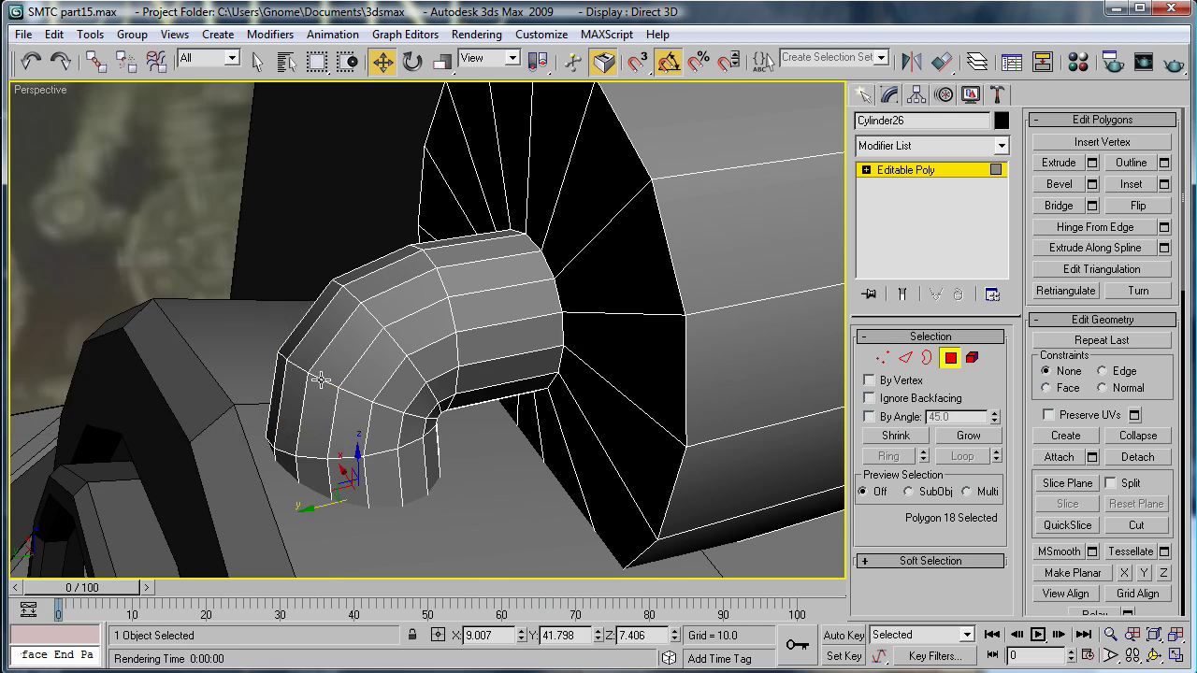
scroll(493, 402, "down", 5)
mouse_move(493, 402)
middle_mouse_down("alt")
mouse_move(574, 403)
mouse_move(476, 391)
middle_mouse_up("alt")
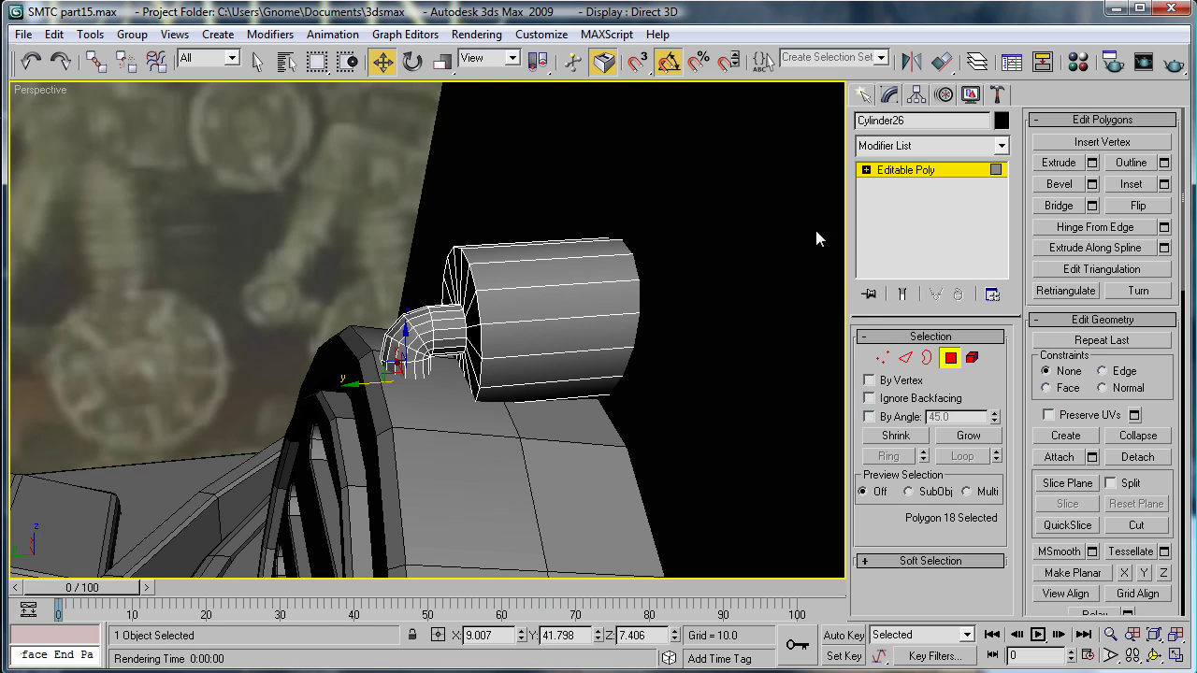
- Chamfer the front rim edge loop of the small cylinder by 0.07 with one segment
left_click(906, 358)
left_click(473, 271)
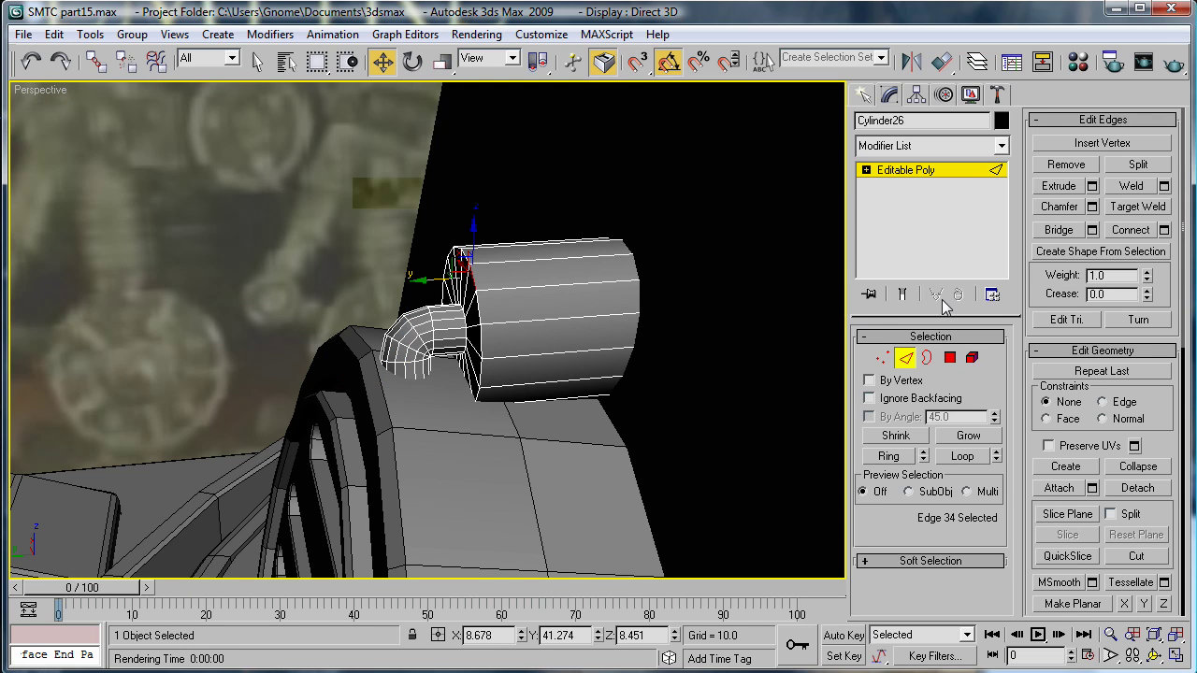
left_click(963, 456)
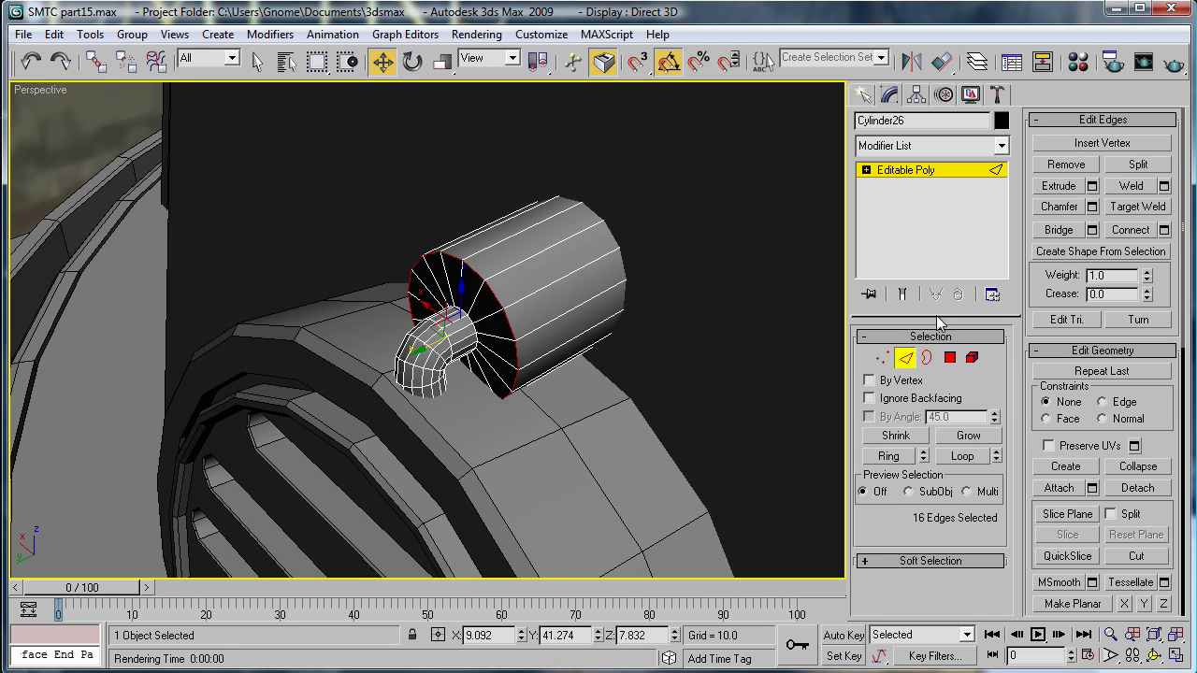
left_click(1091, 208)
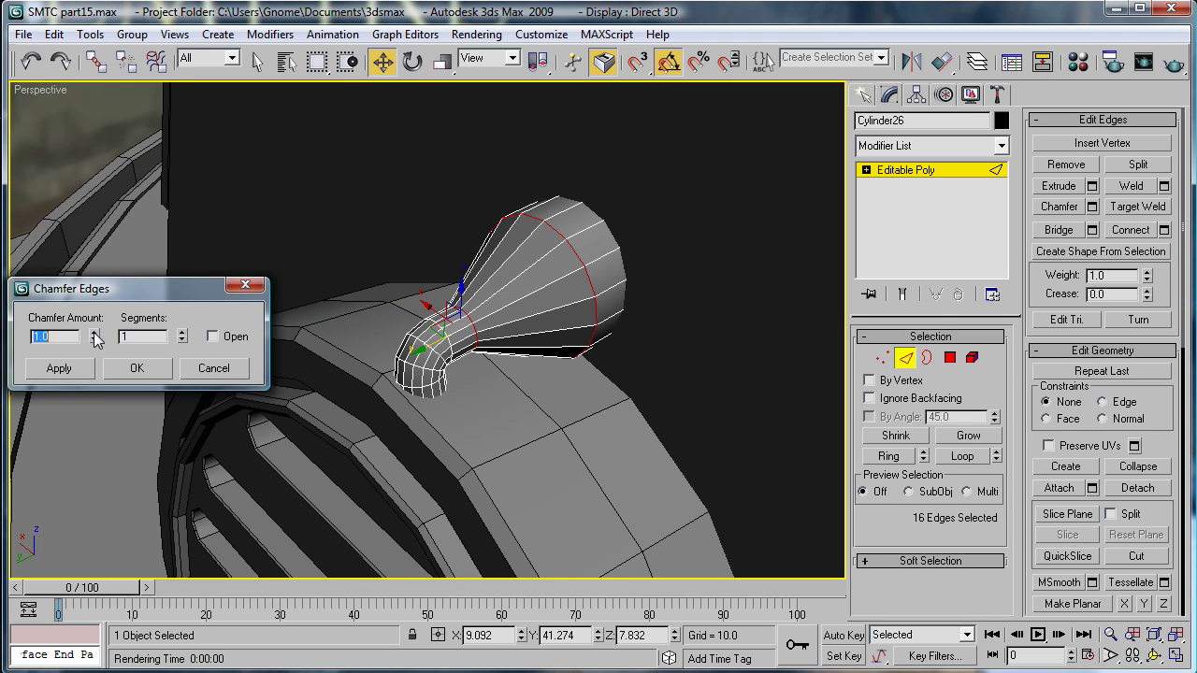
left_click_drag(95, 338, 71, 418)
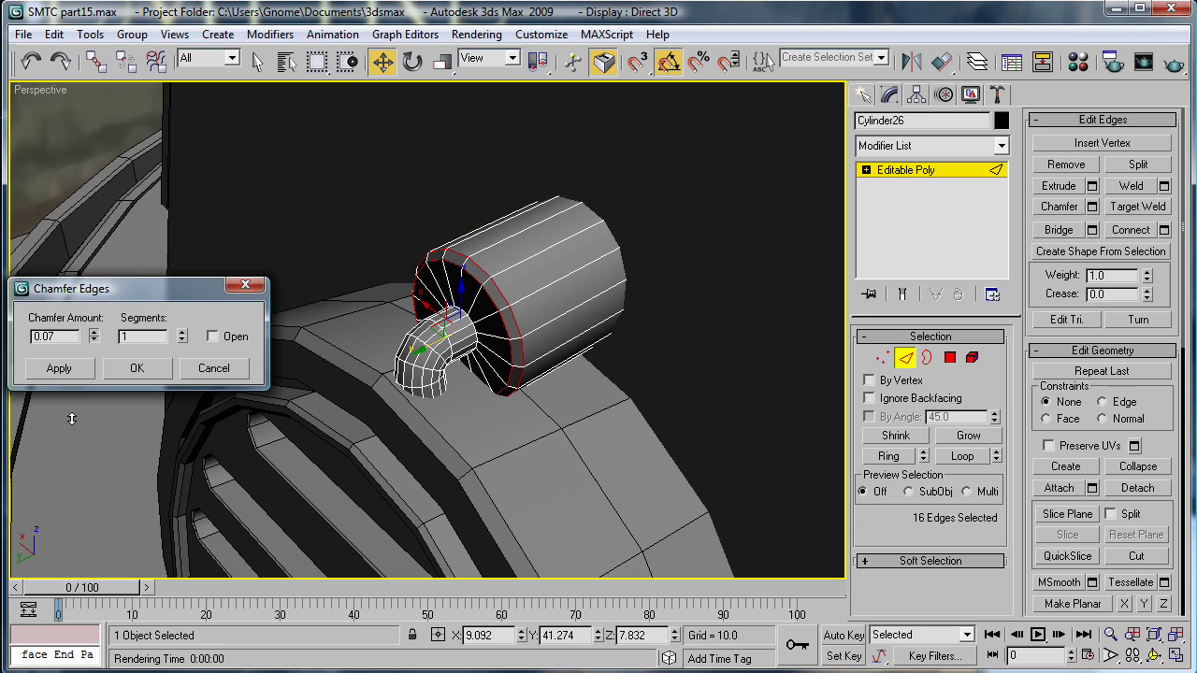
left_click(137, 368)
- Connect the lengthwise edges around the cylinder's body with 6 segments to add evenly spaced loops
middle_click_drag(440, 309, 493, 295, "alt")
left_click_drag(580, 176, 541, 546)
middle_click_drag(541, 546, 730, 374, "alt")
left_click(1163, 229)
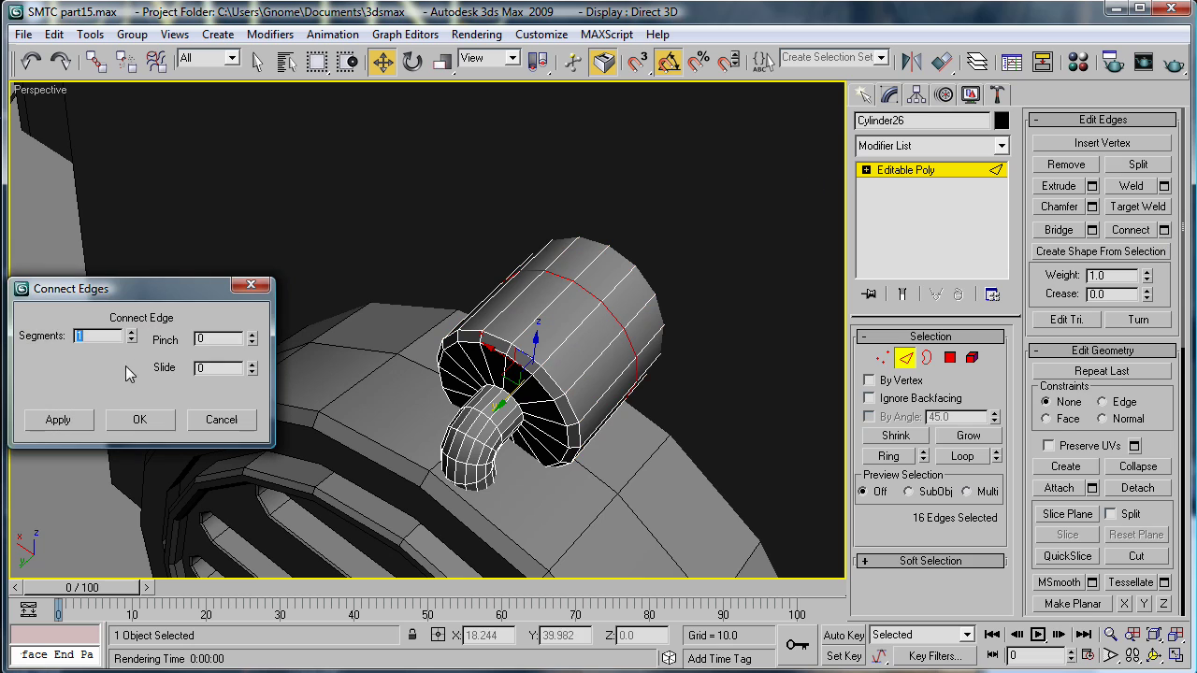
left_click(130, 332)
left_click(130, 332)
left_click(130, 332)
left_click(130, 332)
left_click(130, 332)
left_click(139, 420)
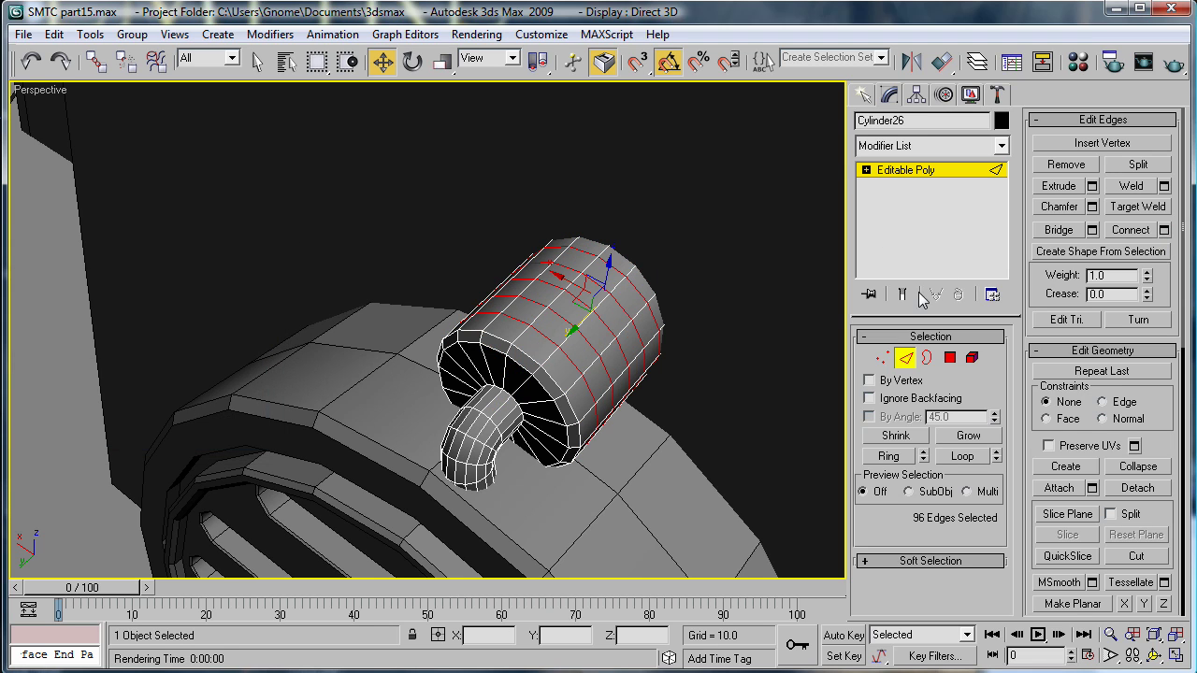
left_click(950, 357)
left_click(906, 358)
middle_click_drag(617, 355, 458, 232, "alt")
left_click(458, 231)
left_click(518, 322)
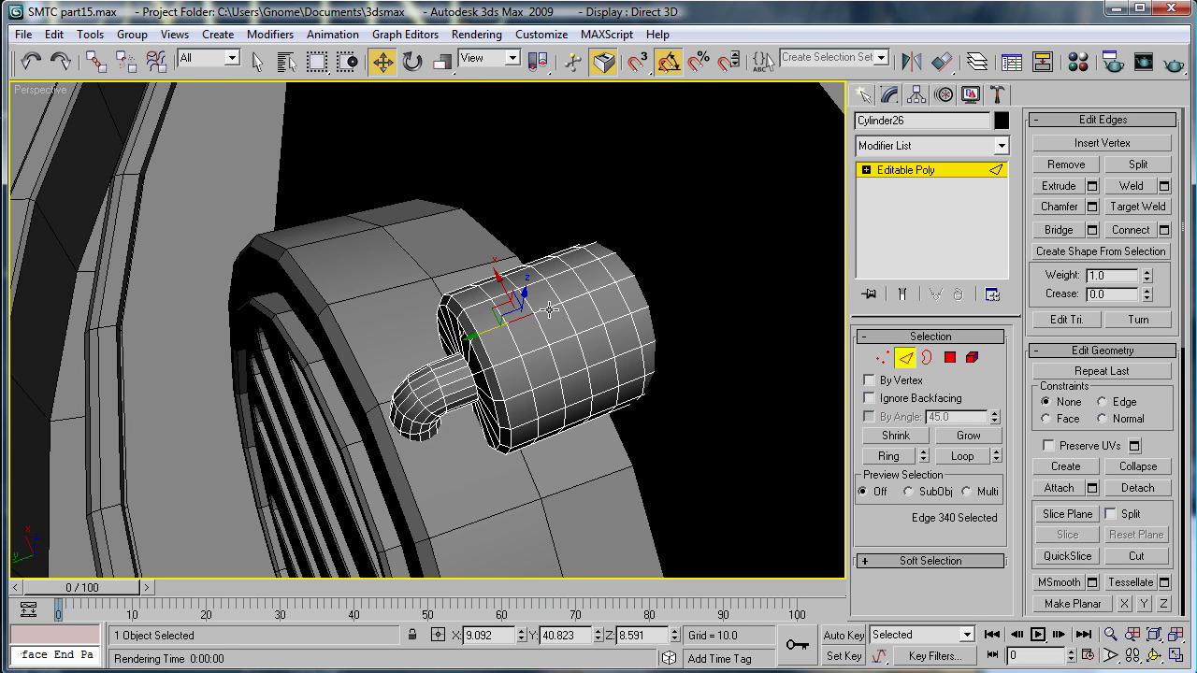
left_click(549, 310, "ctrl")
left_click(576, 296, "ctrl")
left_click(607, 285, "ctrl")
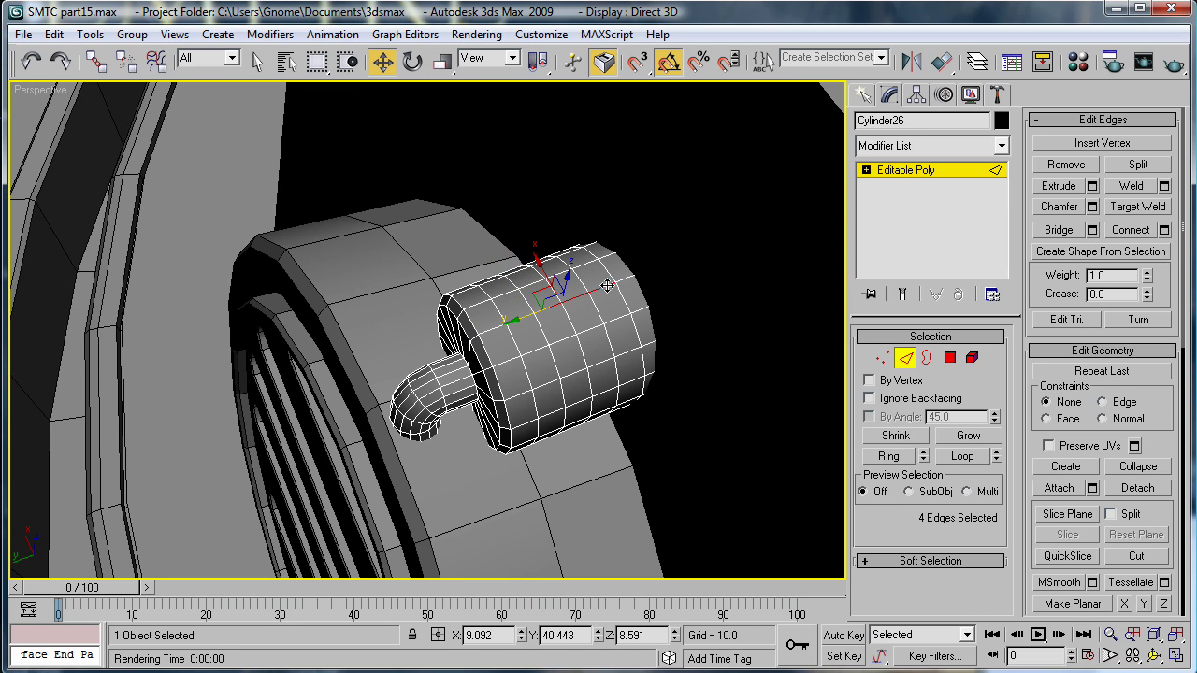
left_click(889, 456)
left_click(950, 358, "ctrl")
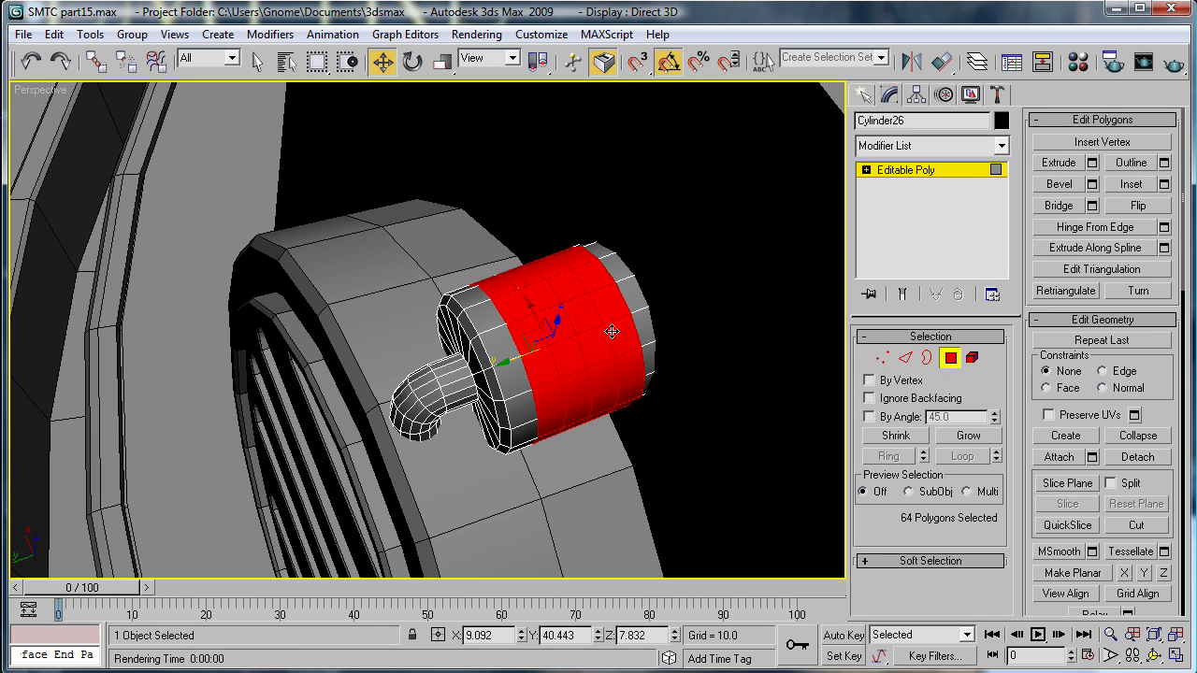
left_click(609, 293)
key("2")
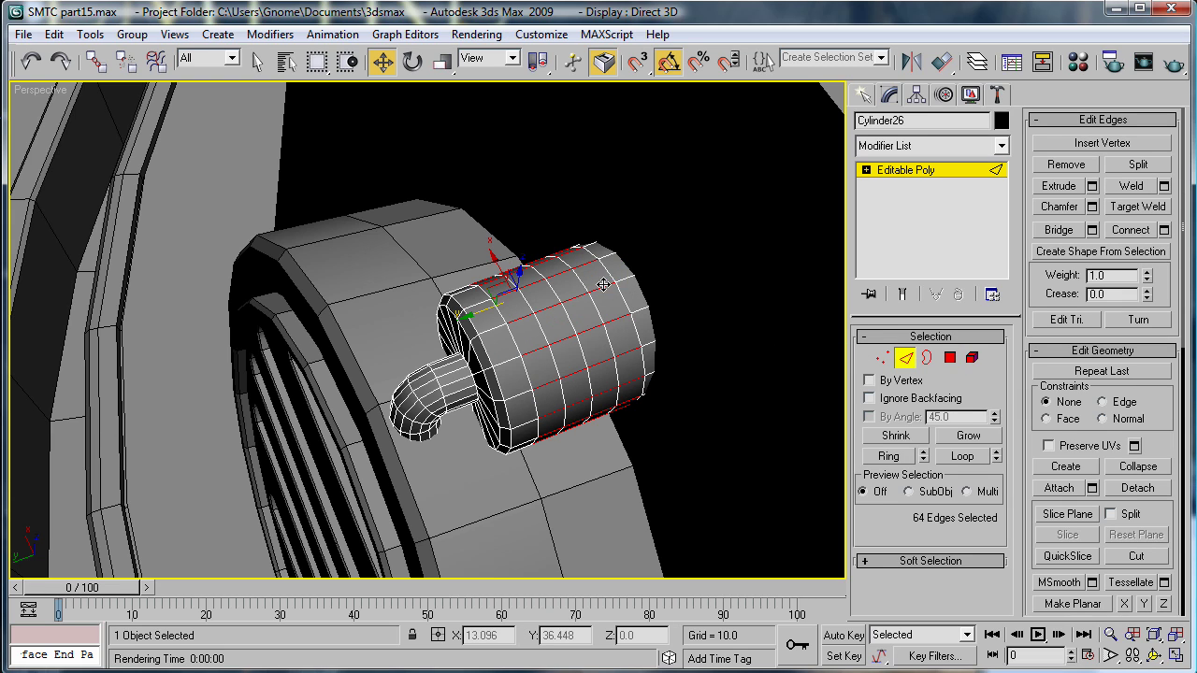
- Select two alternate polygon bands around the rear half of the cylinder's body and try an Extrude on them
left_click(587, 293)
left_click(546, 308, "ctrl")
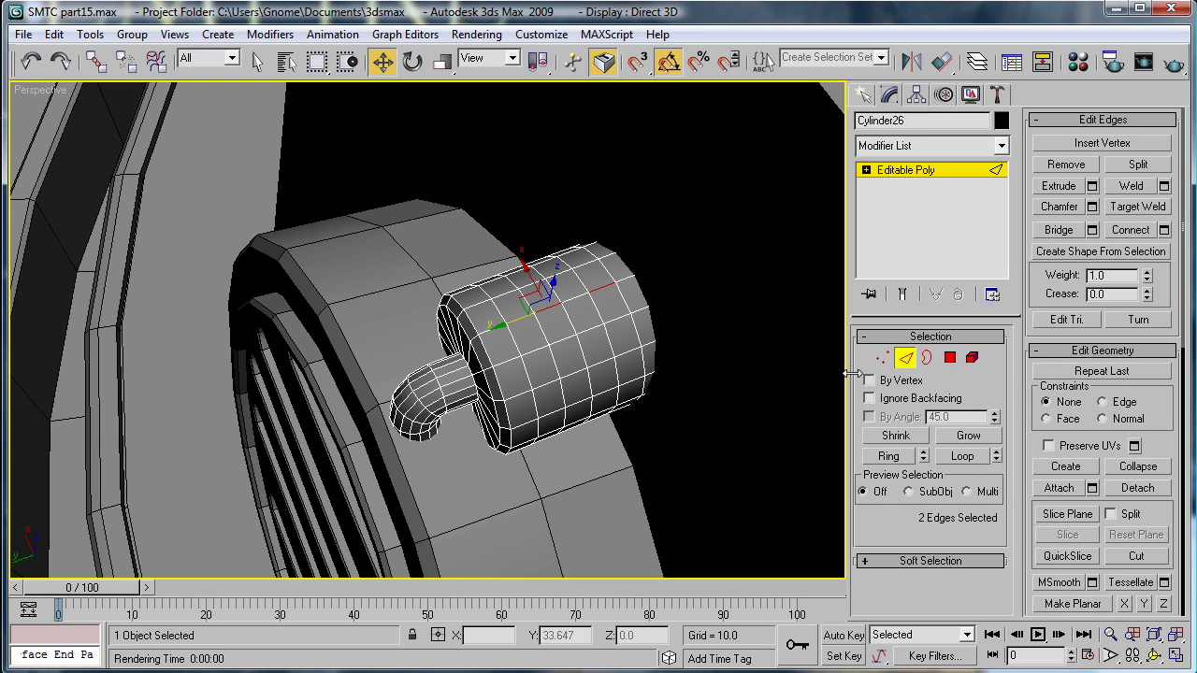
left_click(888, 455)
left_click(950, 358, "ctrl")
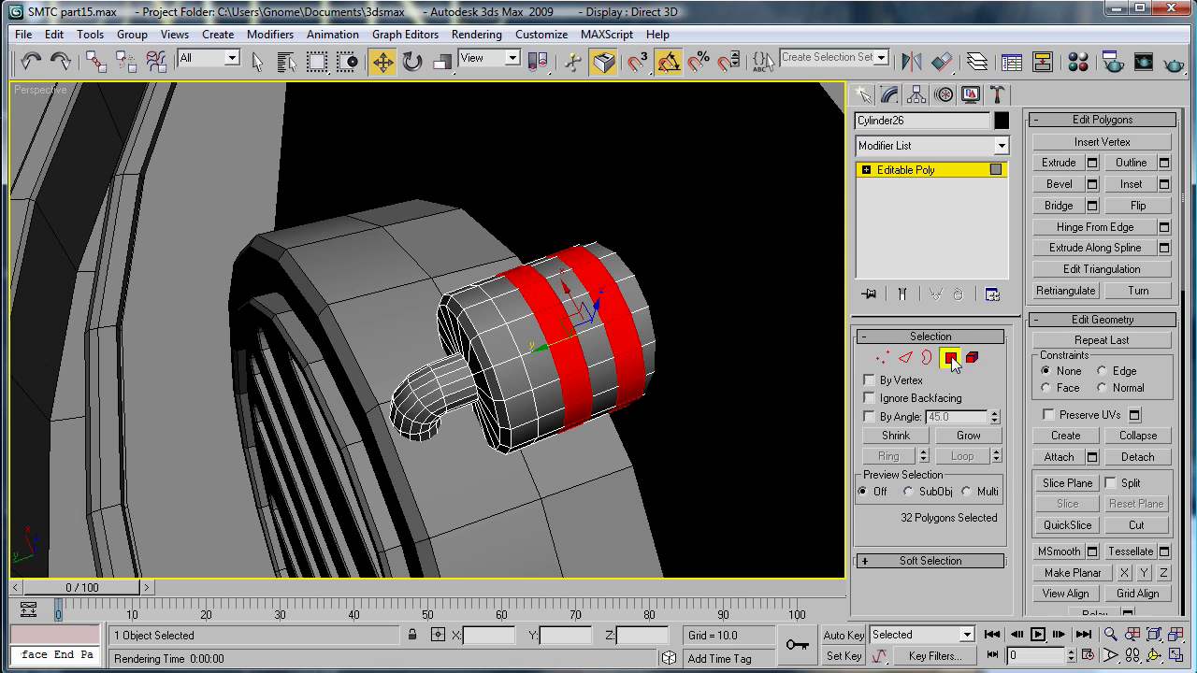
left_click(1093, 163)
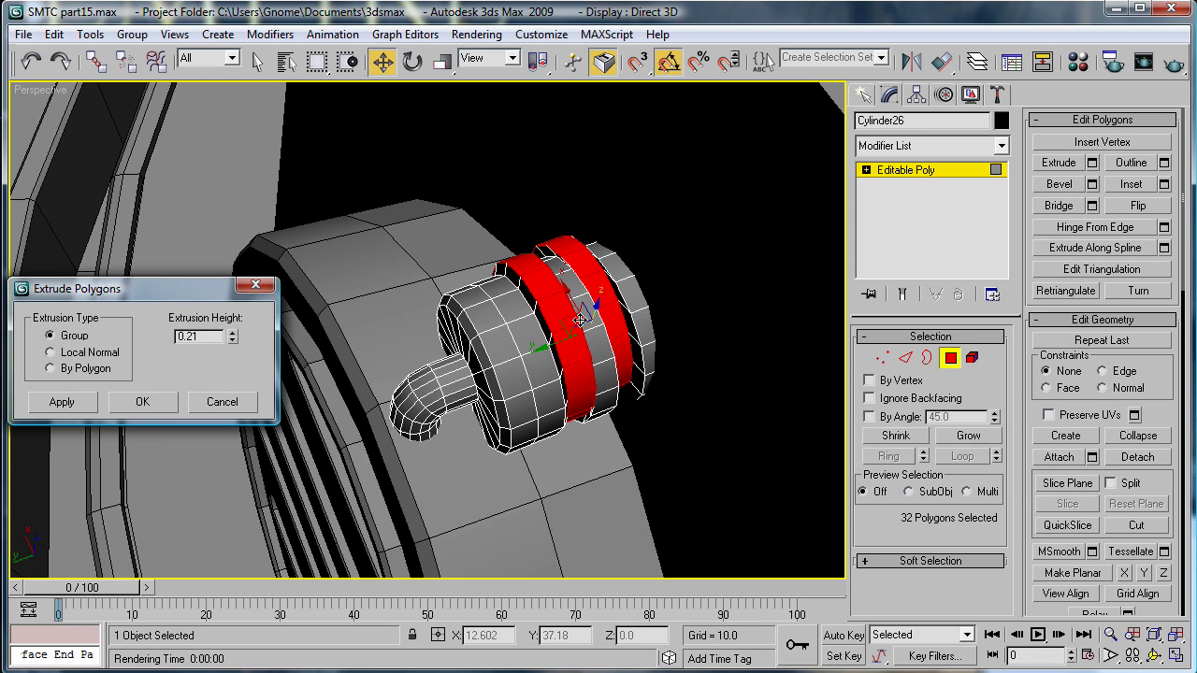
left_click(201, 402)
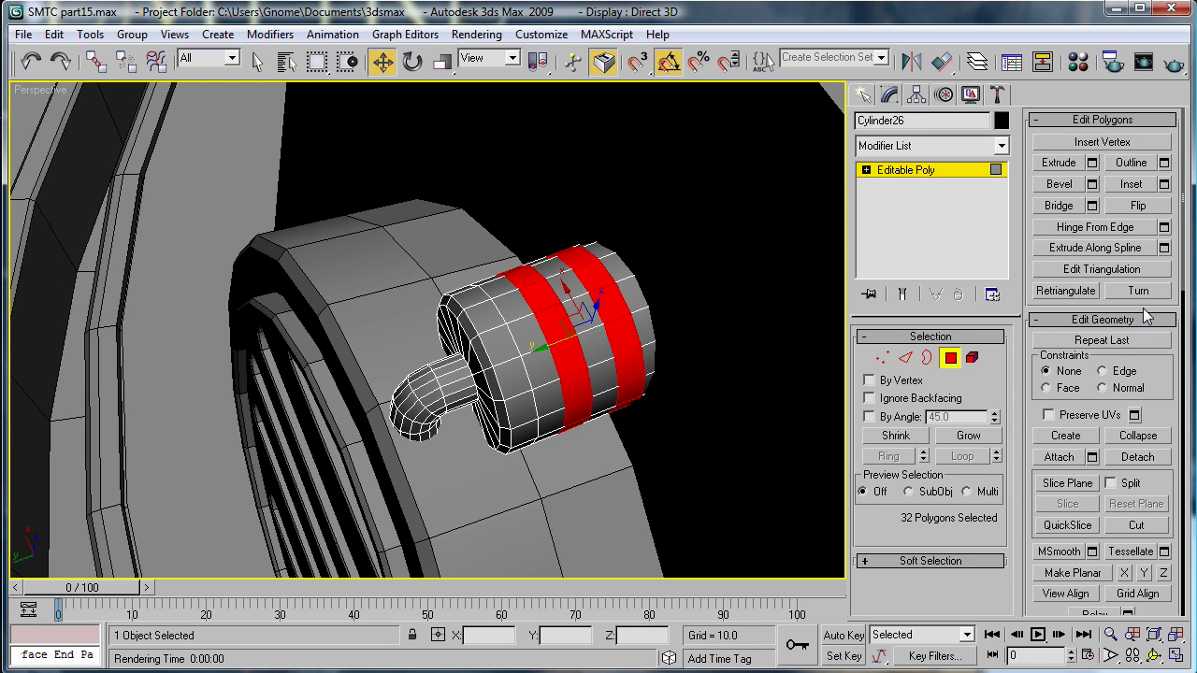
- Bevel the two selected bands inward by Local Normal with height -0.1 and outline amount -0.04
left_click(1093, 185)
left_click(68, 365)
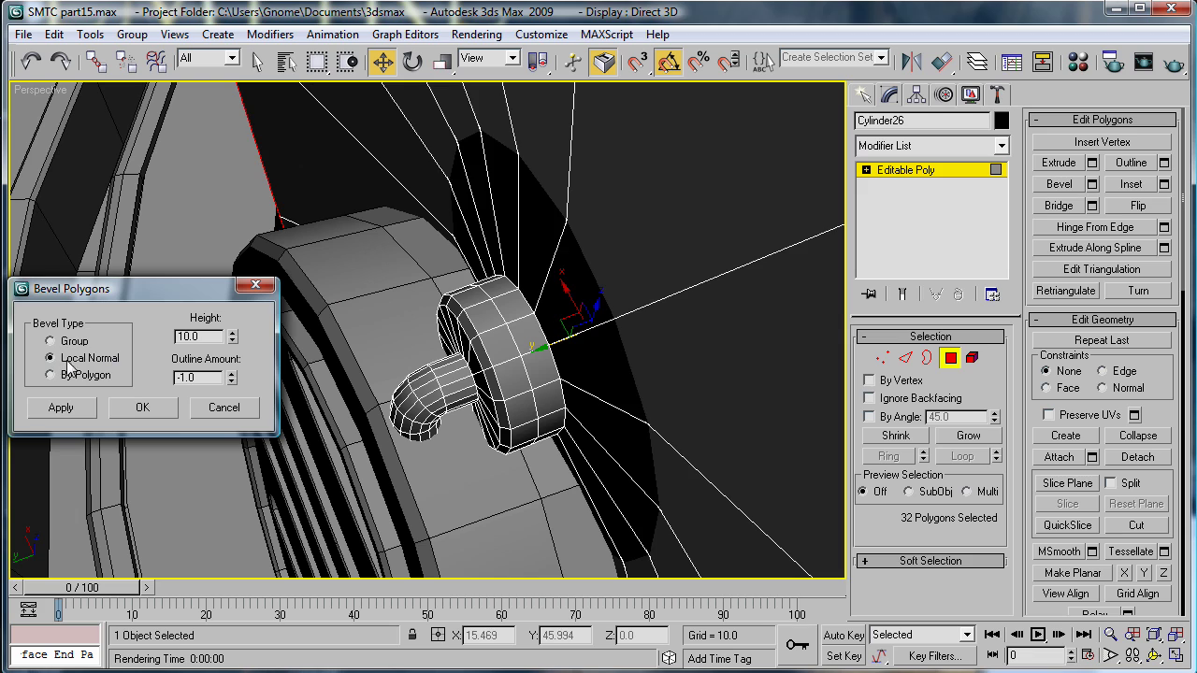
left_click_drag(232, 337, 260, 439)
left_click_drag(236, 386, 252, 286)
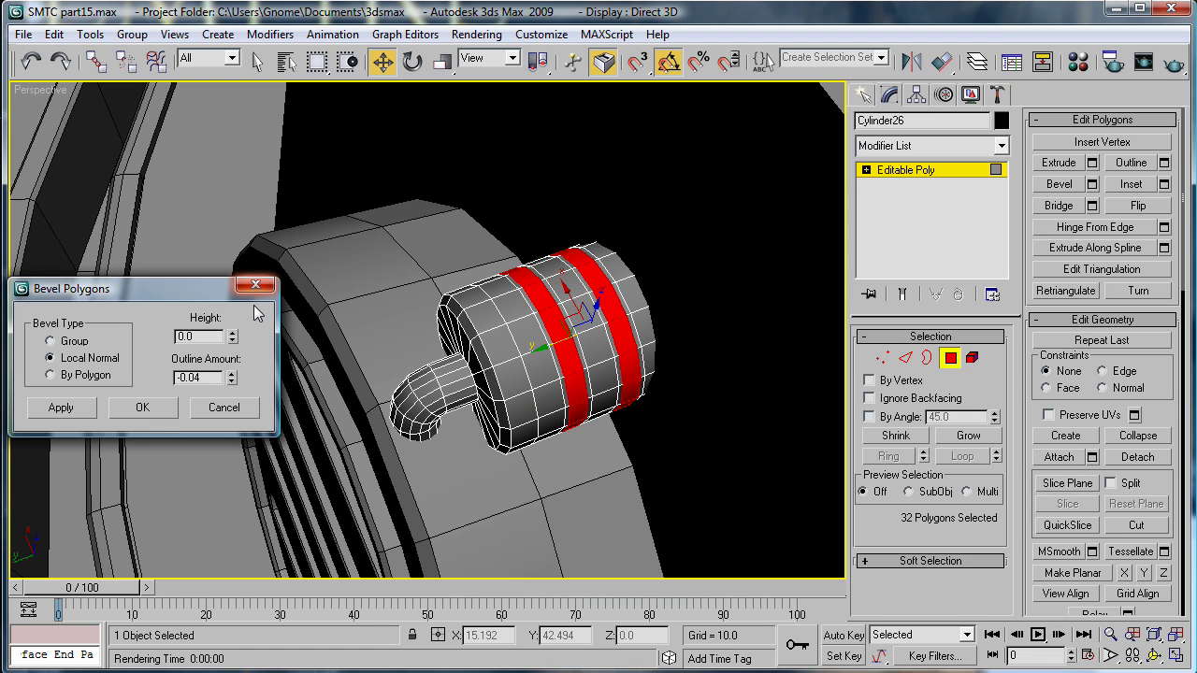
left_click_drag(232, 338, 239, 352)
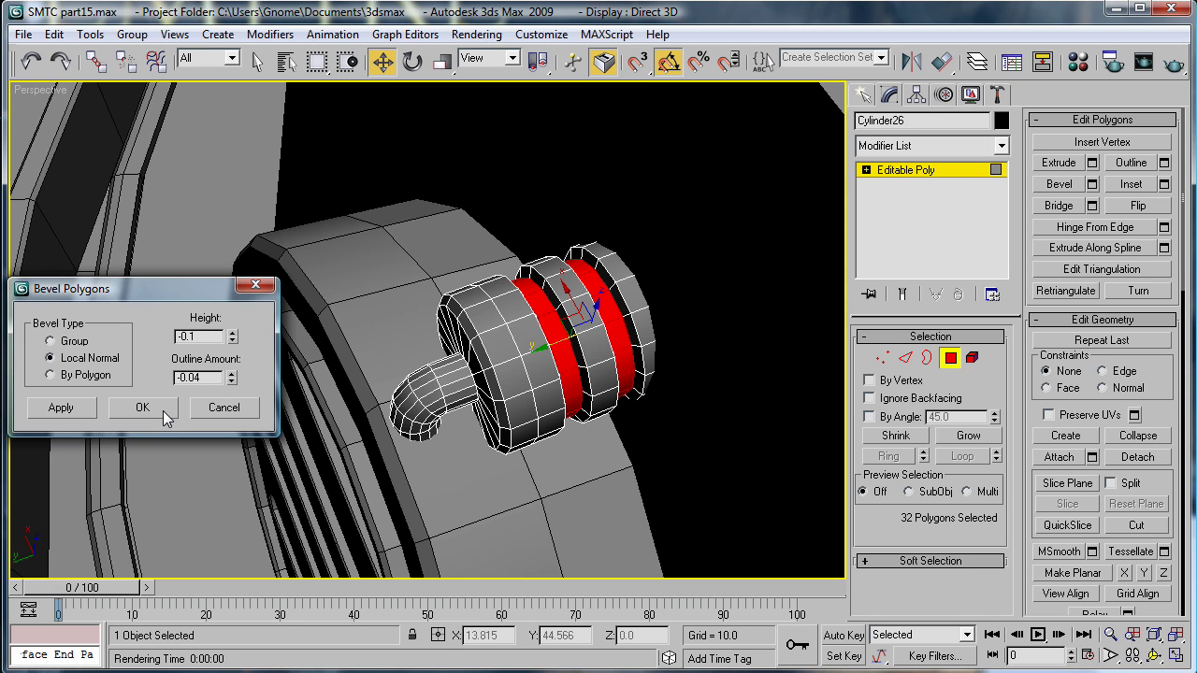
left_click(142, 407)
- Bevel the middle band and the band nearer the elbow by Local Normal, height -0.1 and outline amount -0.04, then clear the selection
middle_click_drag(530, 366, 618, 287, "alt")
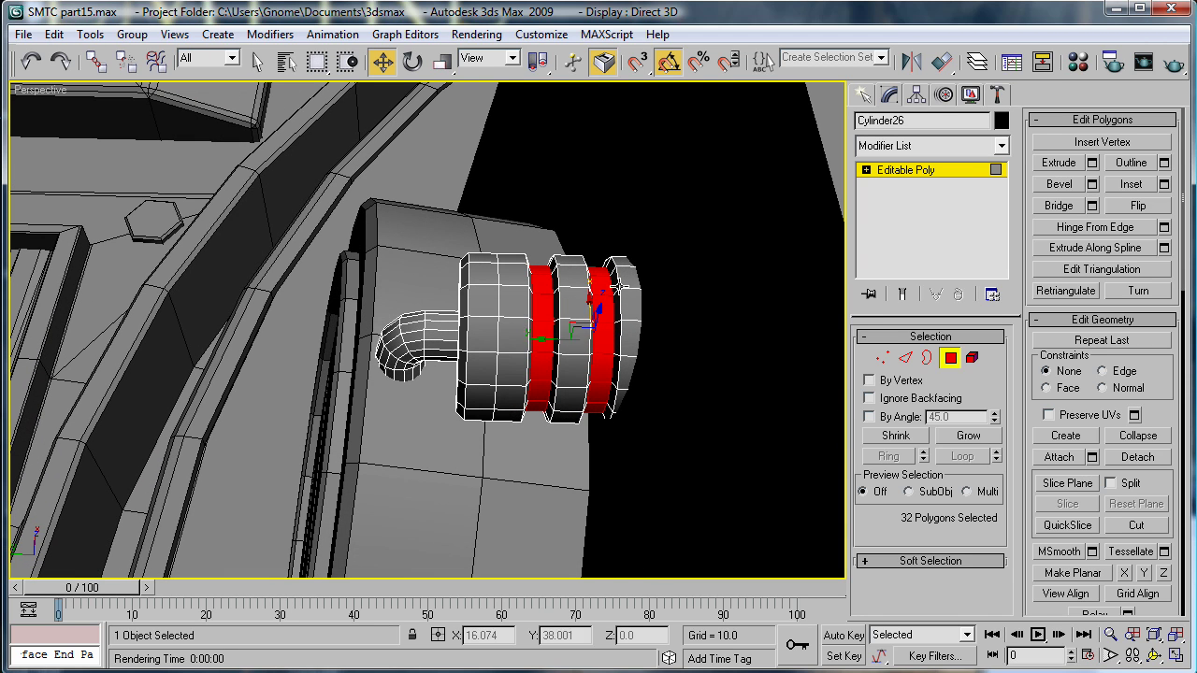
left_click(906, 357)
left_click(573, 283)
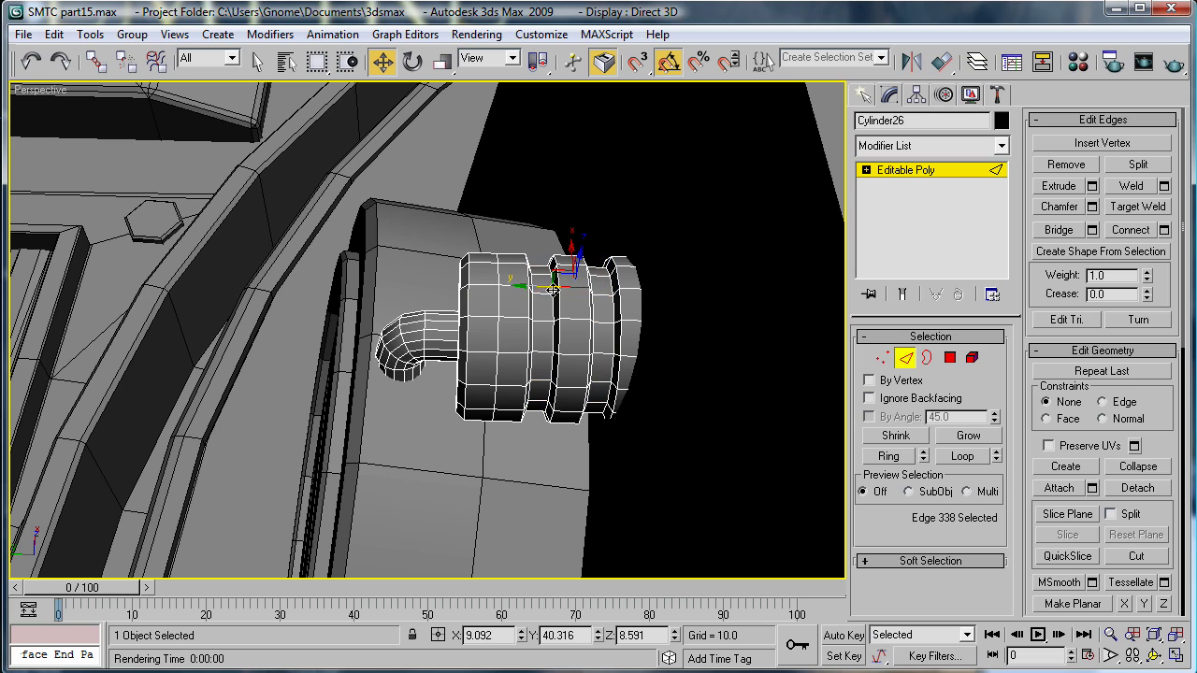
left_click(508, 281, "ctrl")
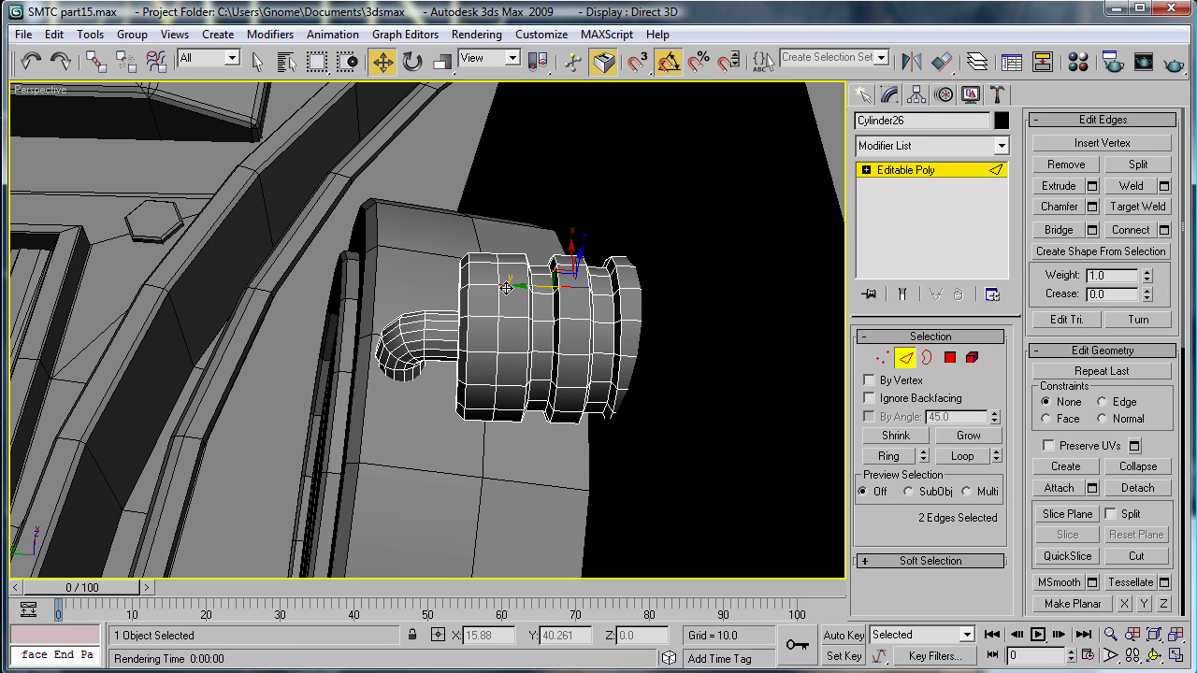
left_click(889, 456)
left_click(948, 359, "ctrl")
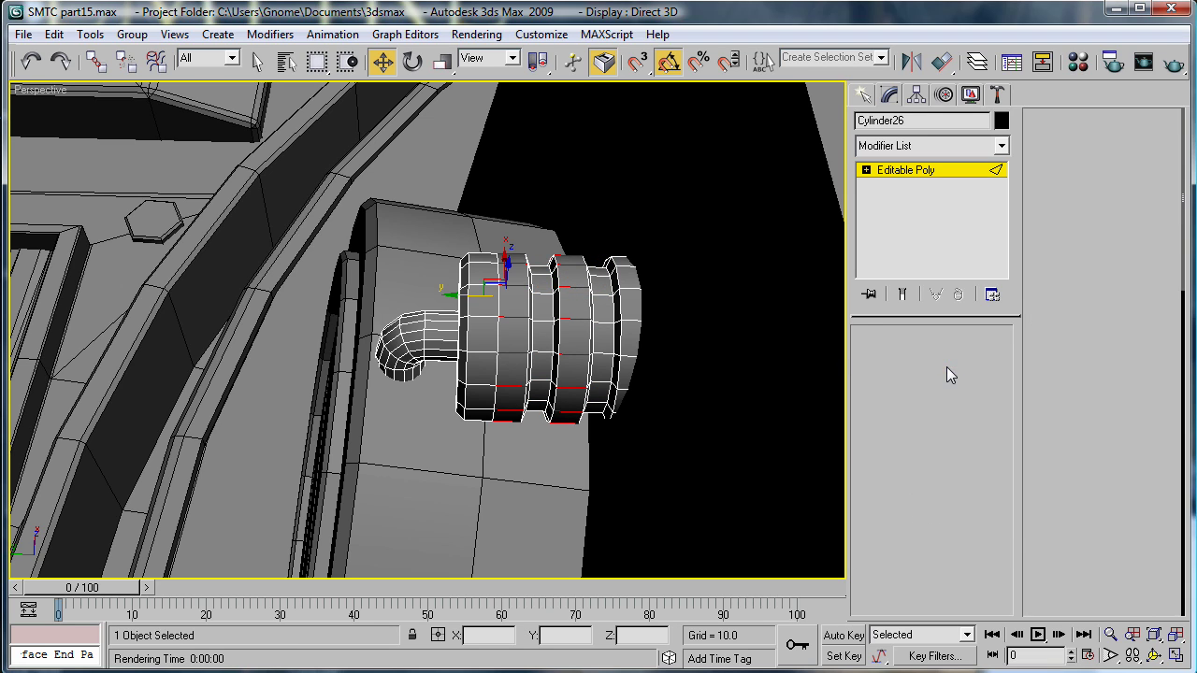
left_click(1092, 185)
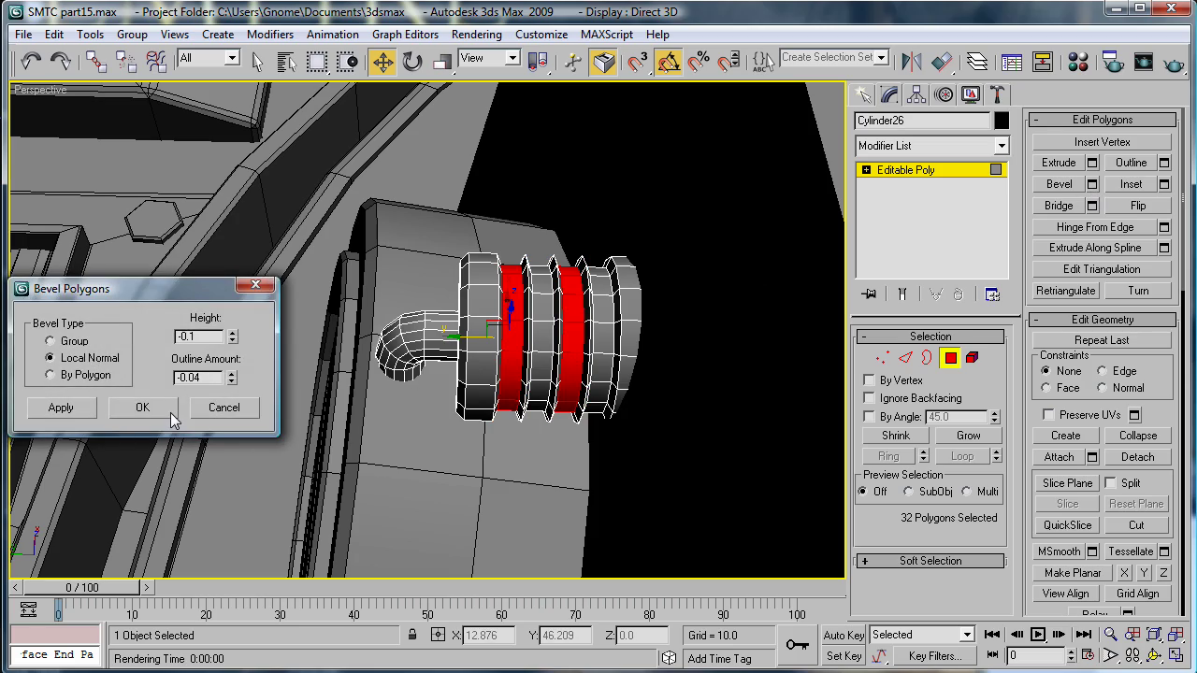
left_click(142, 408)
left_click(478, 153)
- Select the four recessed polygon bands and scale them narrower along the cylinder's length to slope the groove walls
middle_click_drag(478, 154, 901, 142, "alt")
scroll(901, 142, "up", 3)
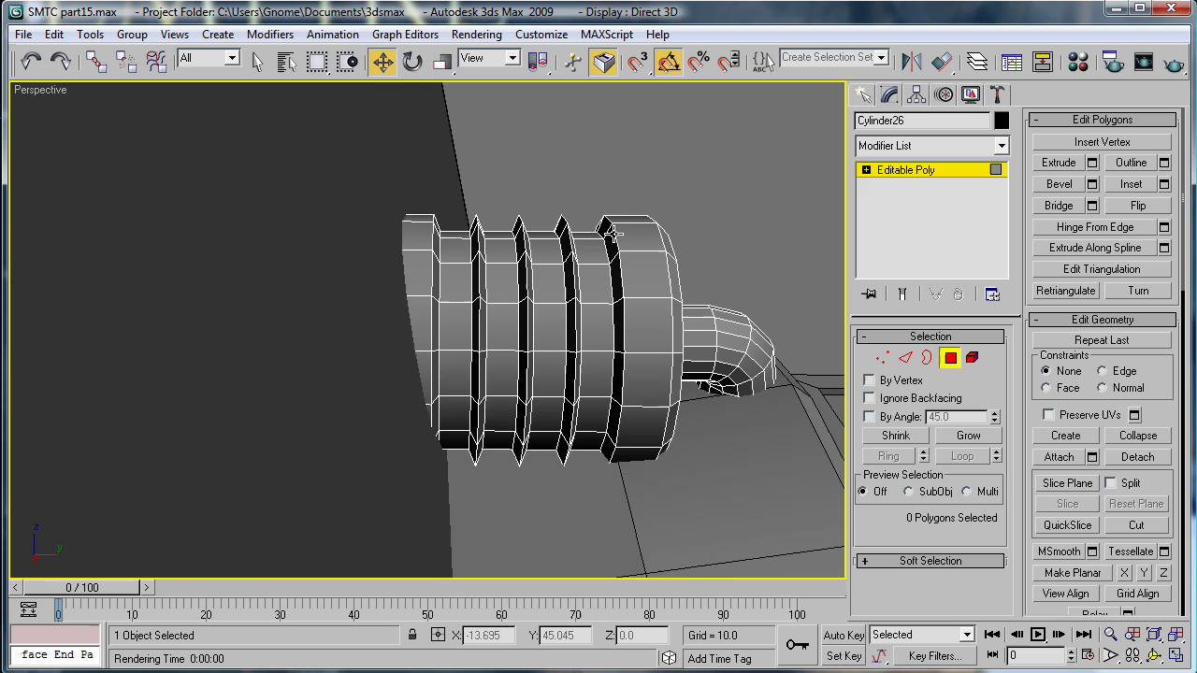
middle_click_drag(613, 233, 580, 262)
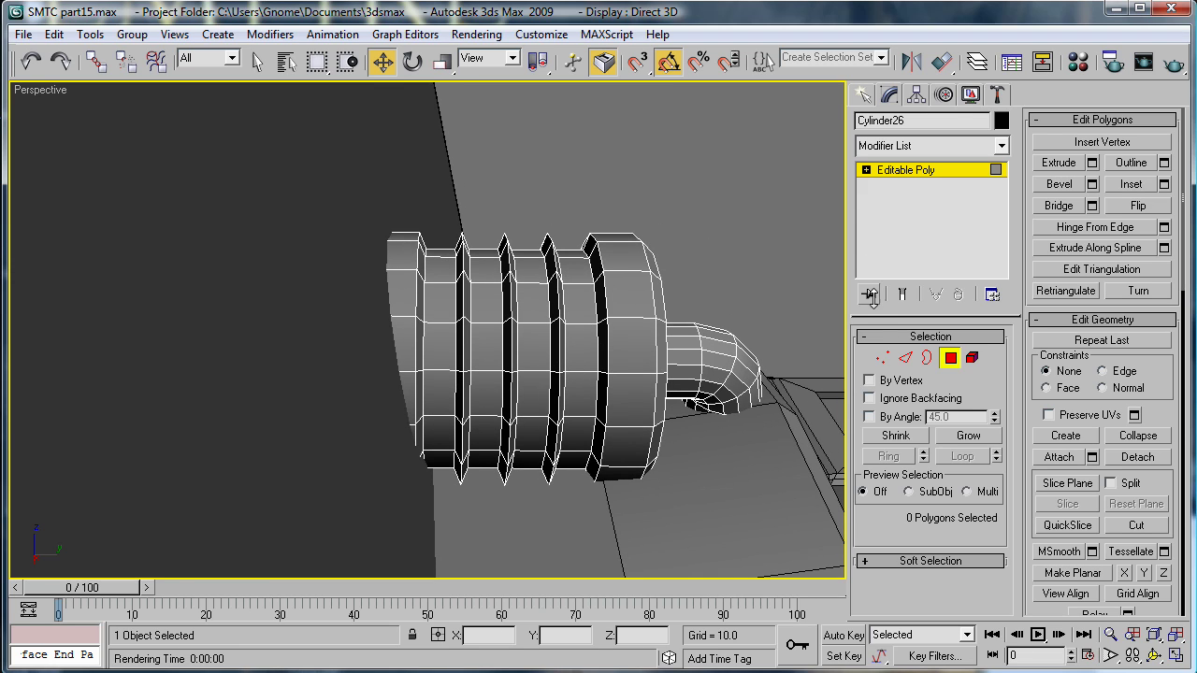
left_click(906, 358)
left_click(531, 282, "ctrl")
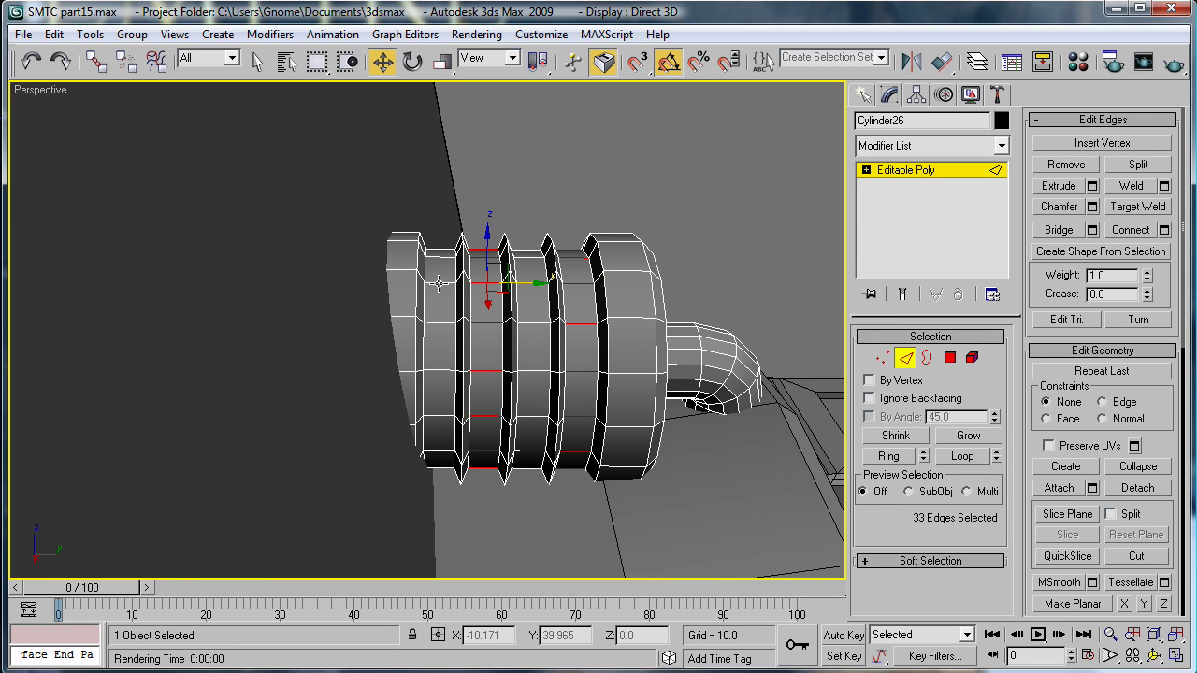
left_click(890, 456)
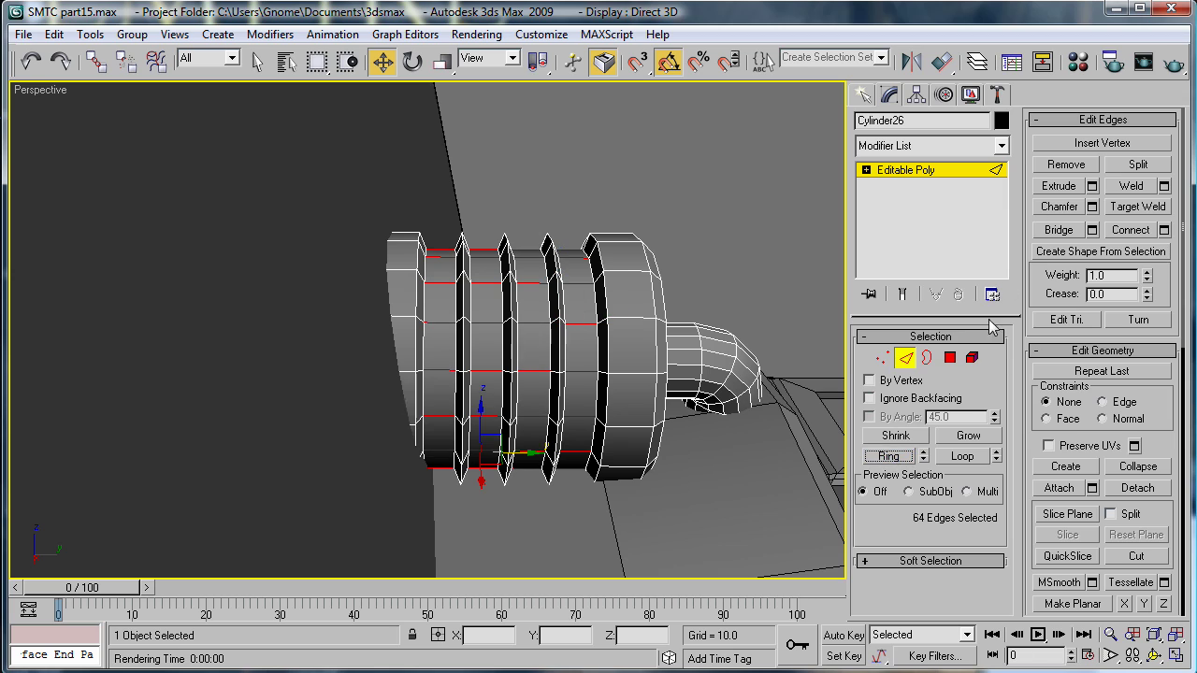
left_click(951, 357, "ctrl")
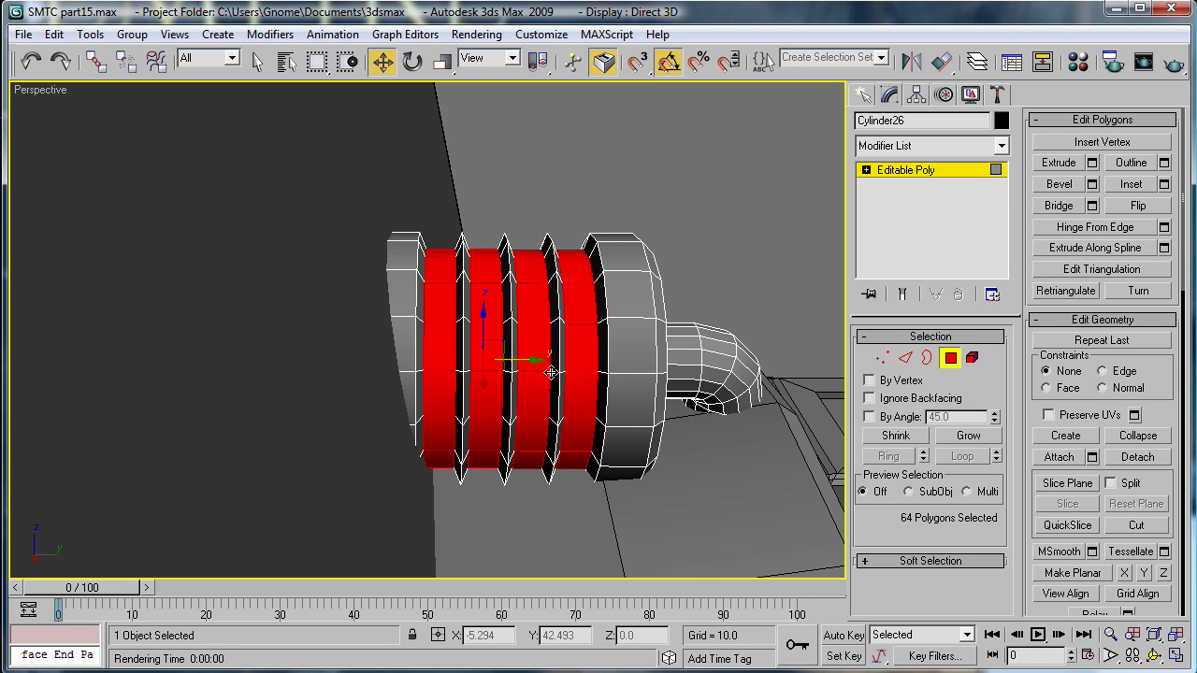
key("r")
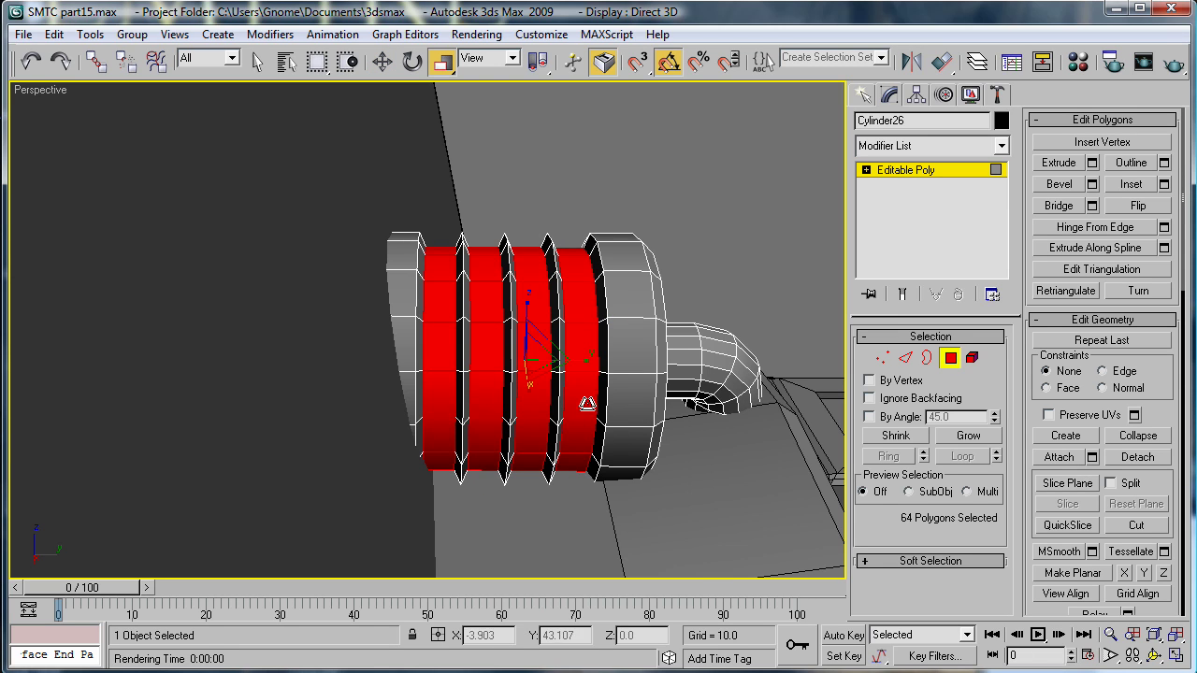
left_click_drag(577, 364, 543, 349)
left_click(680, 224)
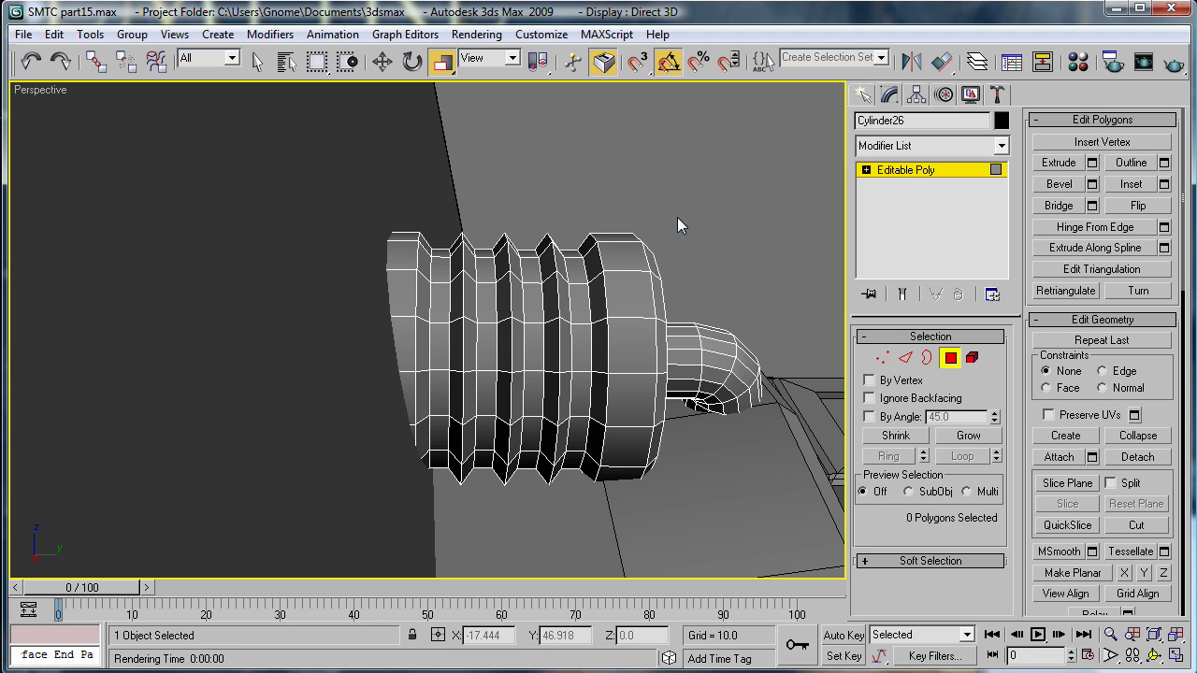
- Chamfer the edge loops of the three sharp ridges between the grooves by 0.04 with one segment
left_click(905, 357)
left_click(559, 294)
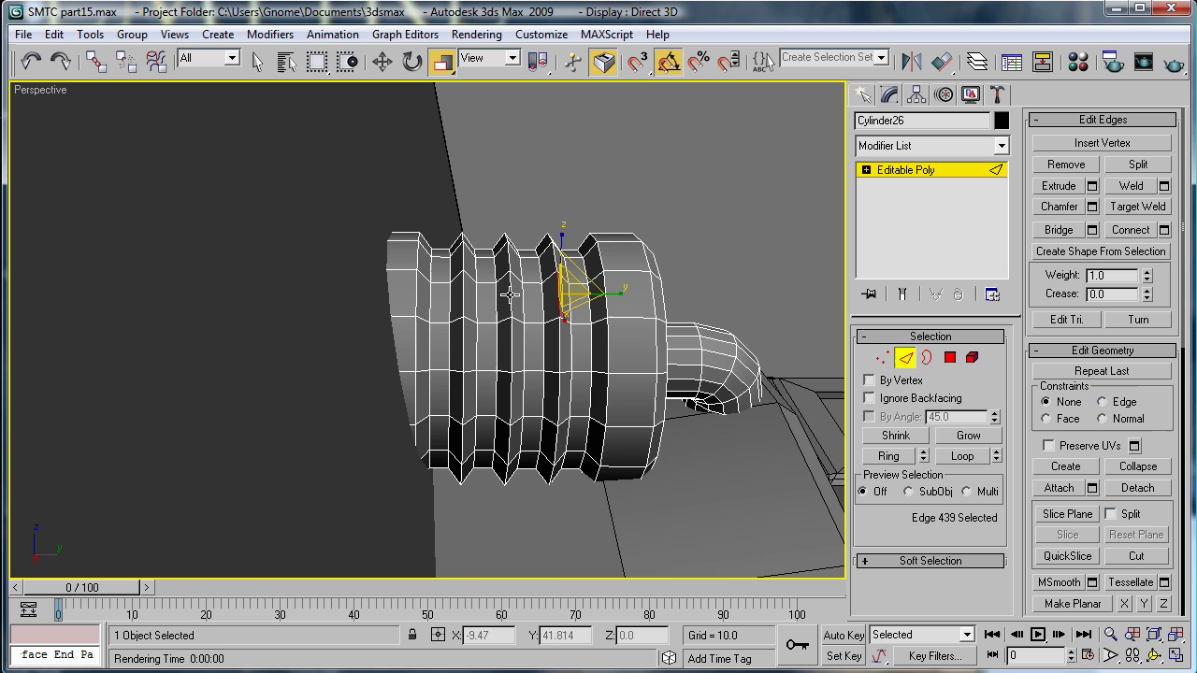
left_click(474, 297, "ctrl")
left_click(948, 456)
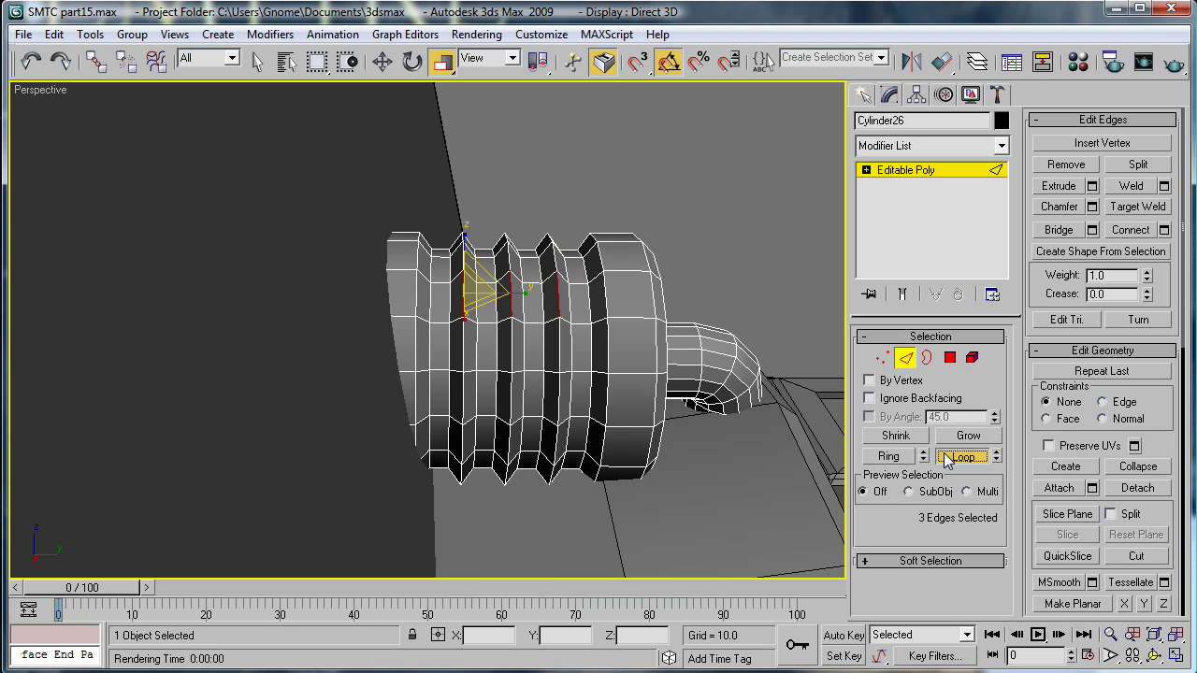
left_click(1091, 206)
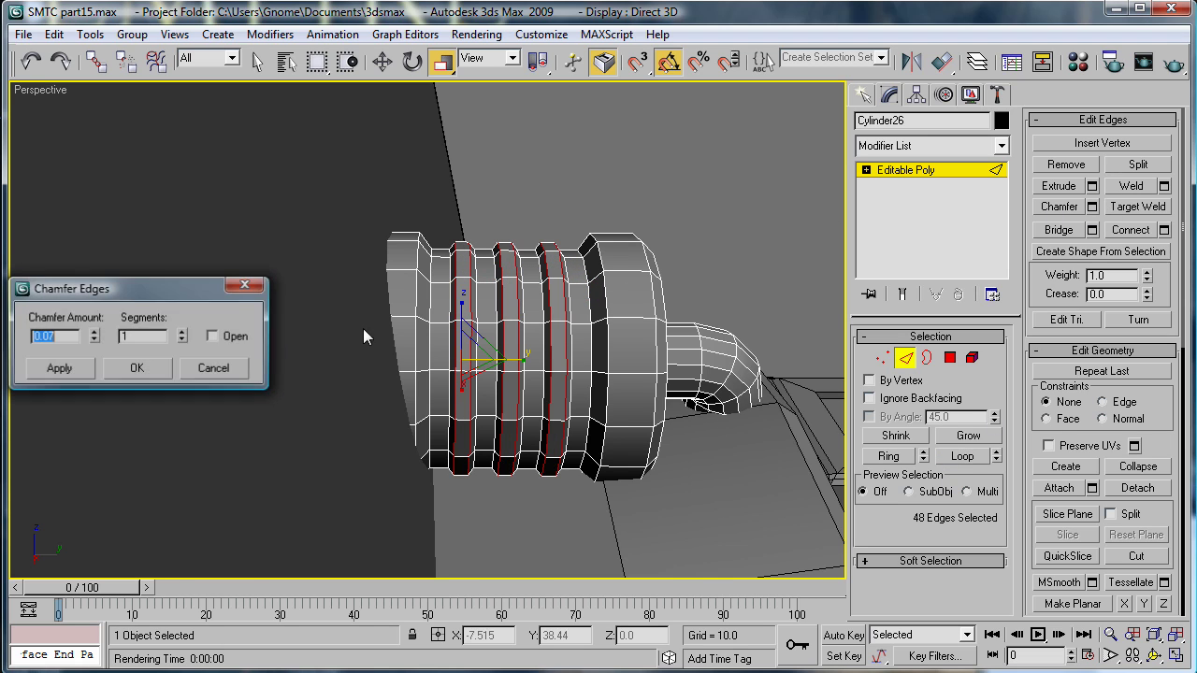
mouse_move(95, 339)
left_mouse_down()
mouse_move(98, 323)
mouse_move(111, 337)
left_mouse_up()
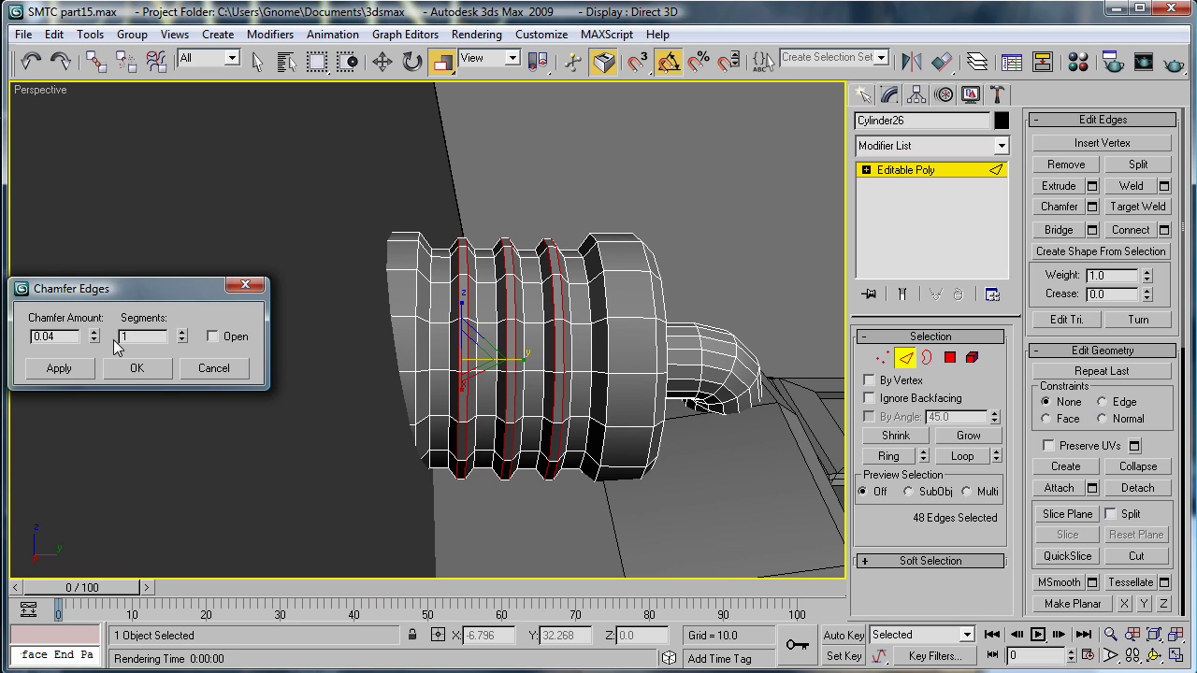
left_click(130, 368)
left_click(646, 178)
middle_click_drag(647, 179, 395, 265, "alt")
scroll(396, 266, "down", 5)
middle_click_drag(273, 227, 598, 430, "alt")
scroll(598, 429, "down", 3)
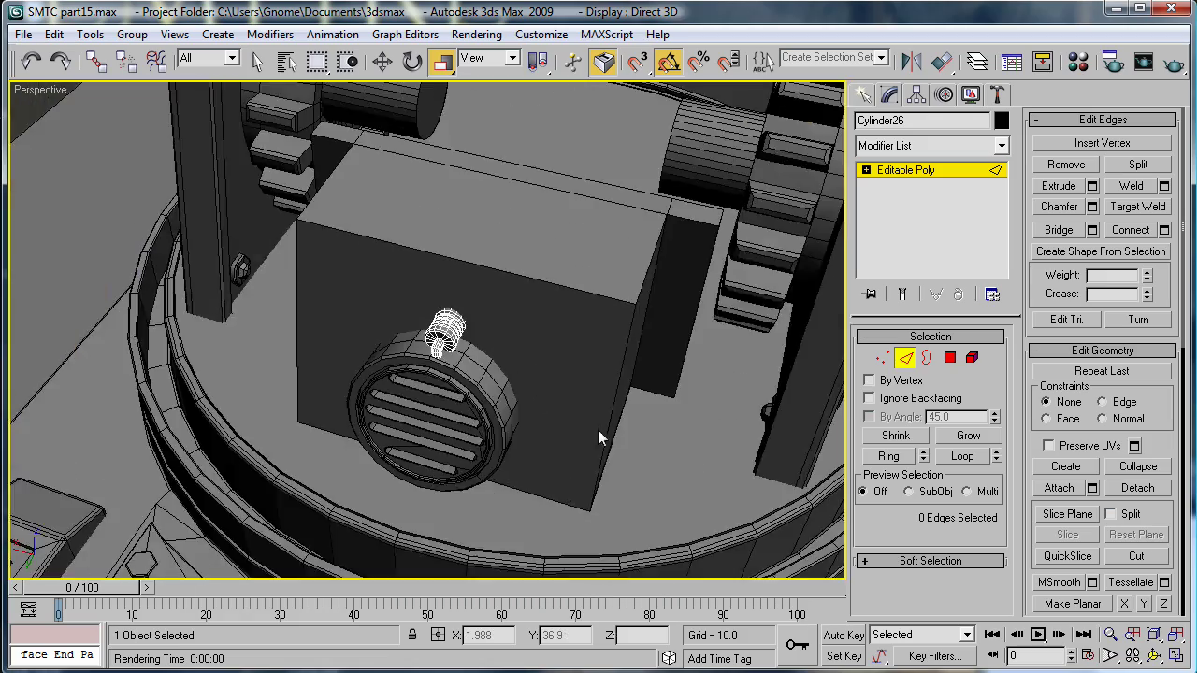
scroll(598, 429, "down", 15)
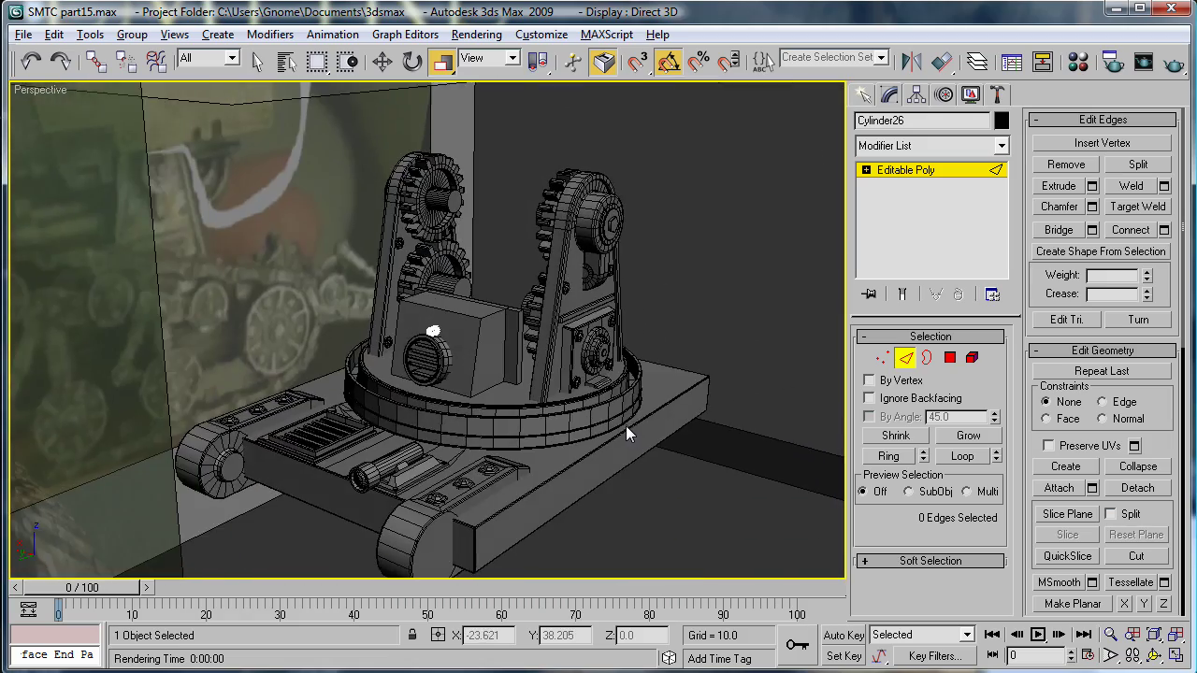
- Try to connect the top and bottom edges of the box's sloped front face with 2 segments and pinch -52
scroll(580, 384, "up", 10)
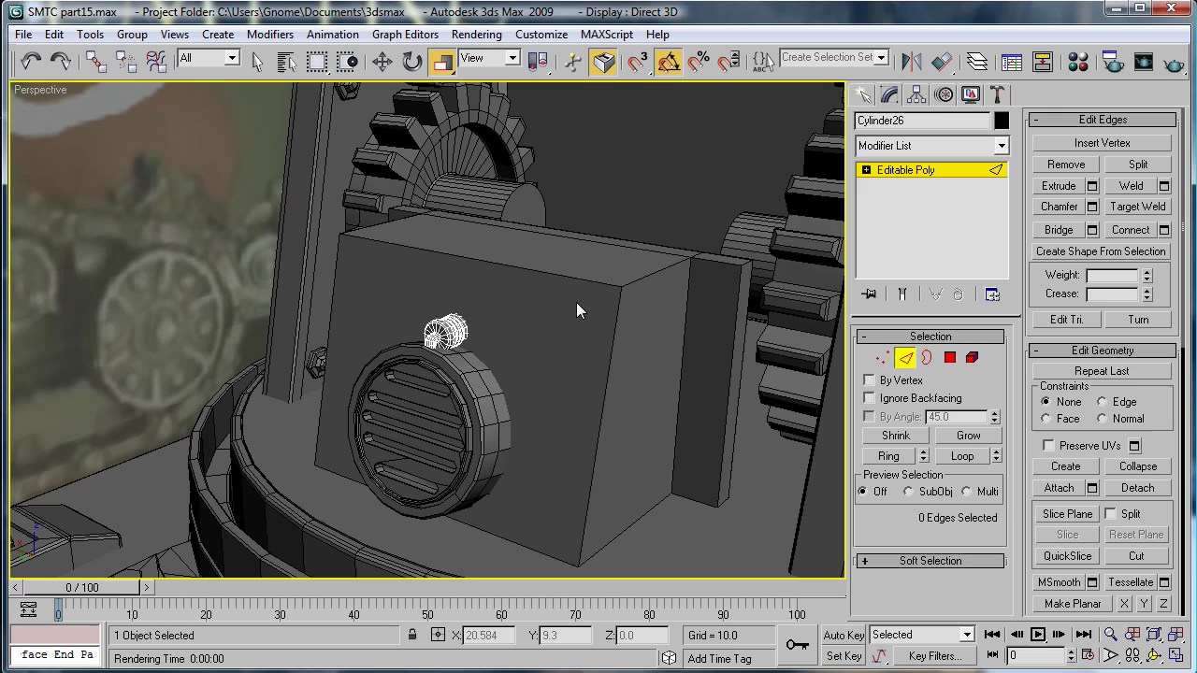
left_click(906, 170)
left_click(565, 318)
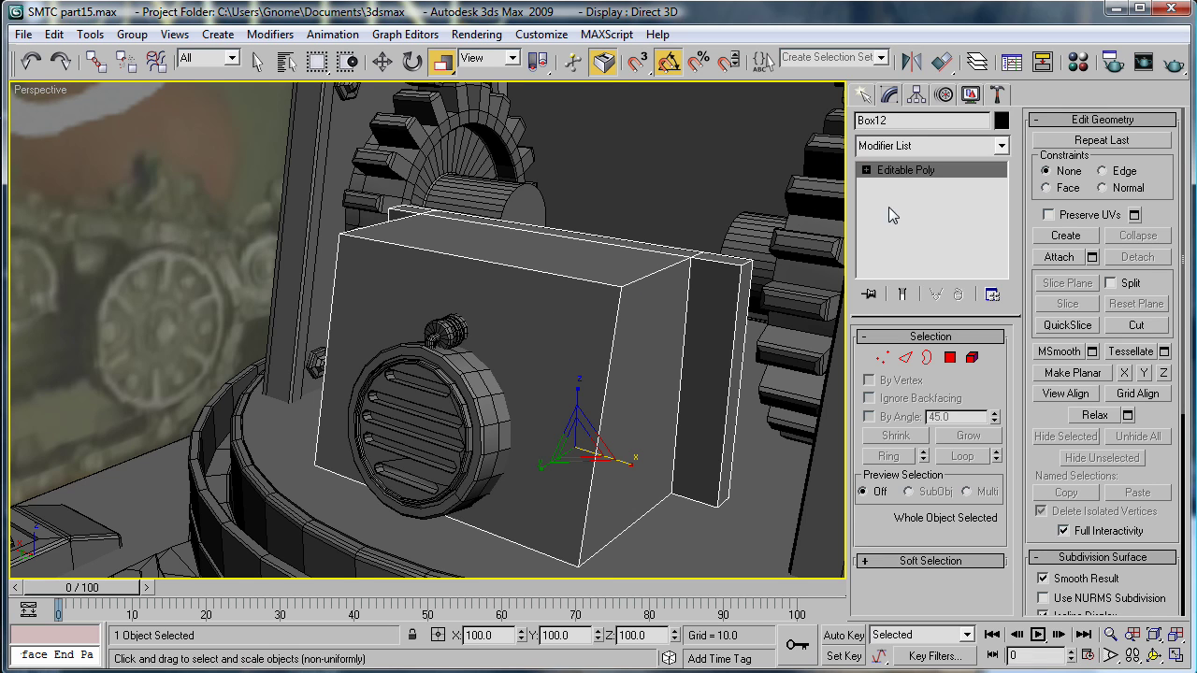
left_click(899, 361)
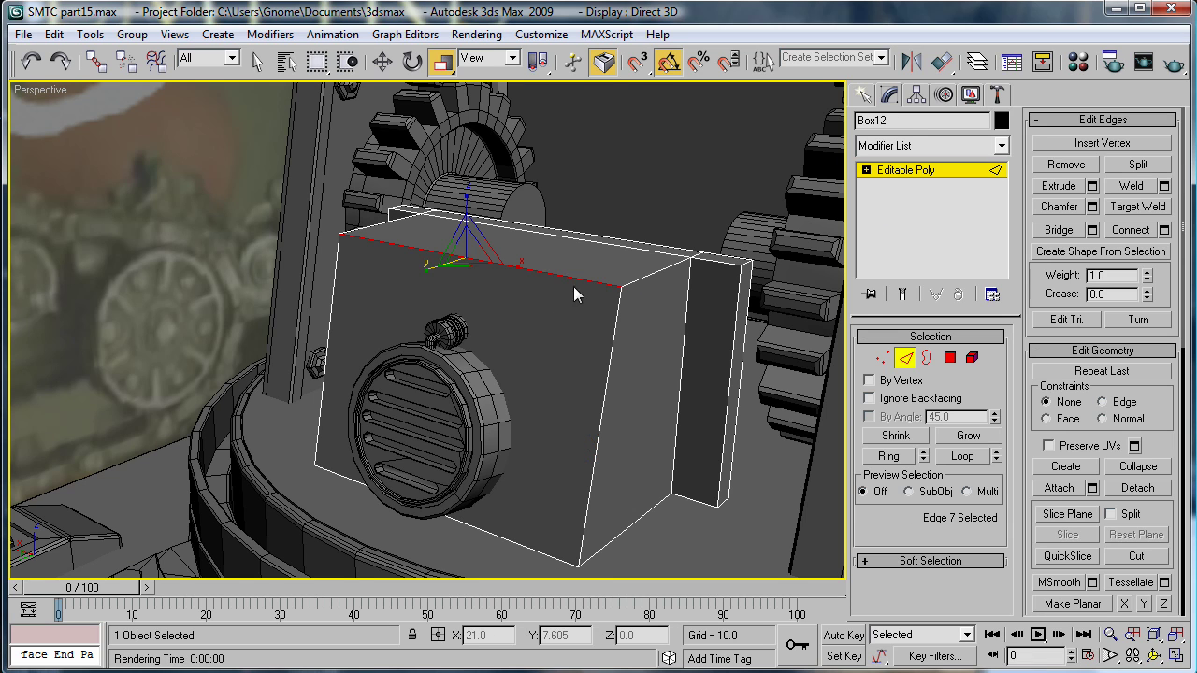
left_click(501, 541, "ctrl")
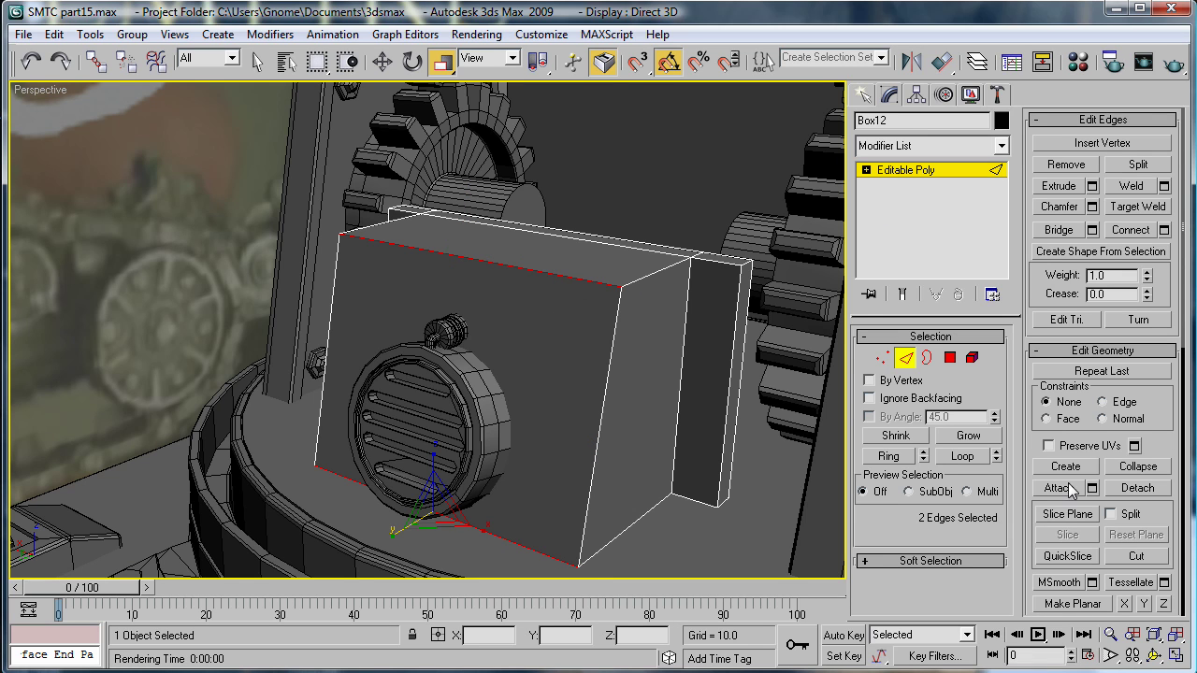
left_click(1165, 230)
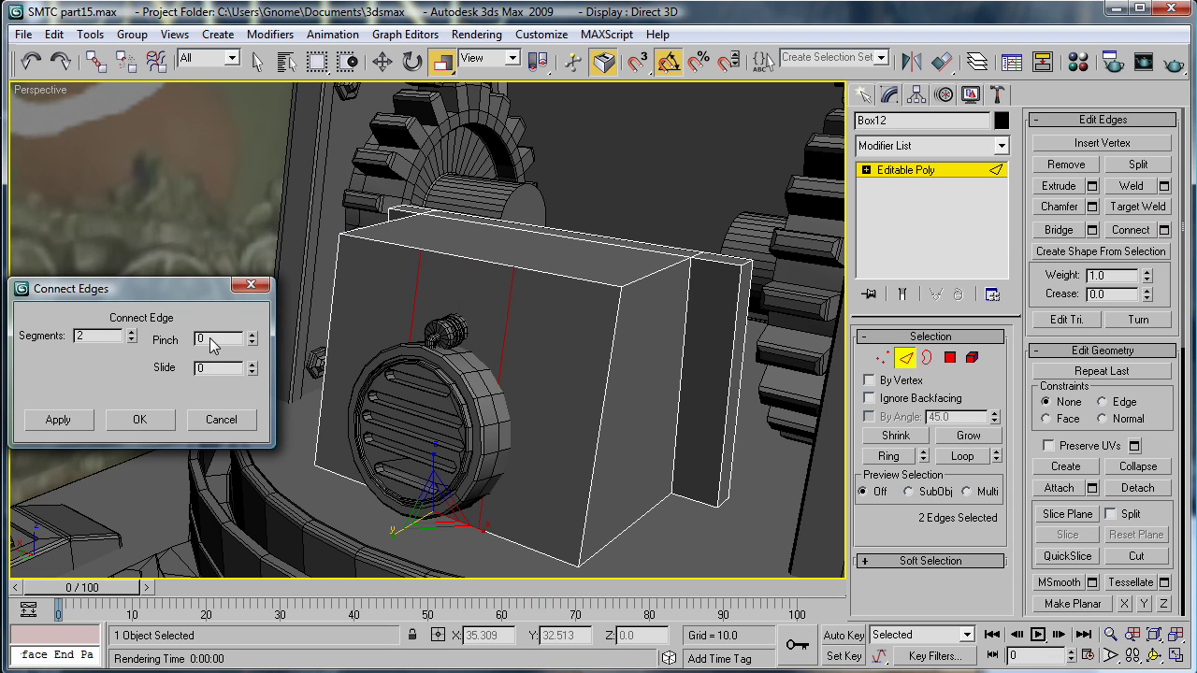
middle_click_drag(449, 327, 599, 328, "alt")
left_click_drag(250, 341, 244, 435)
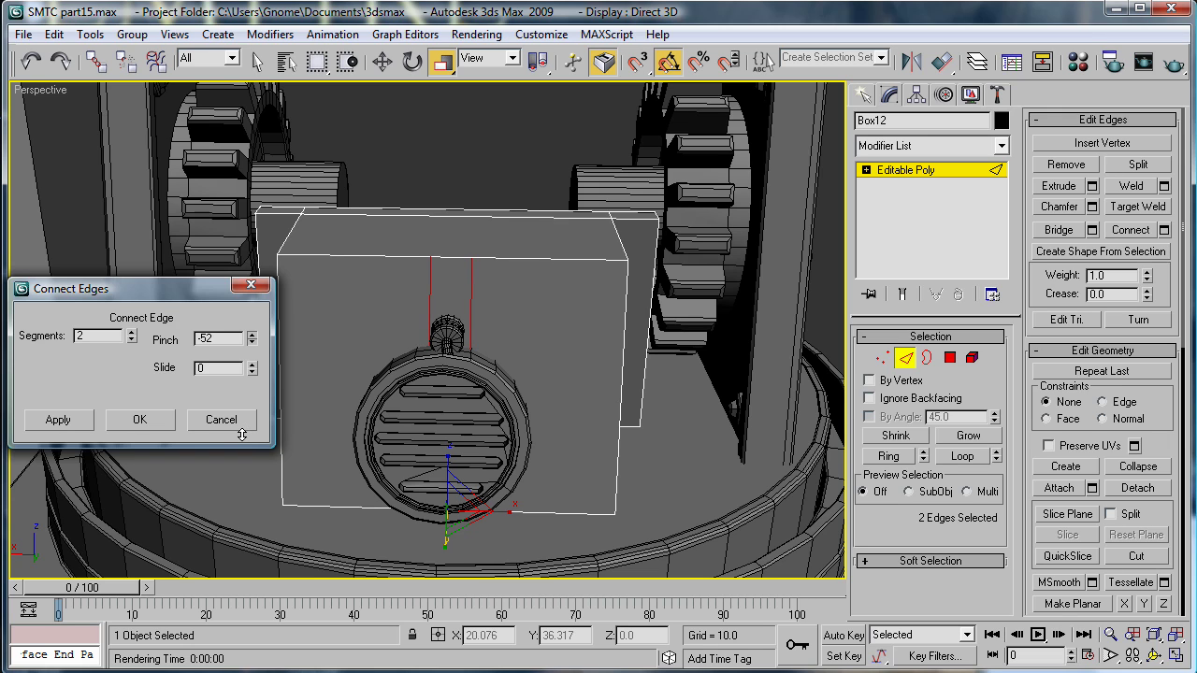
left_click(140, 419)
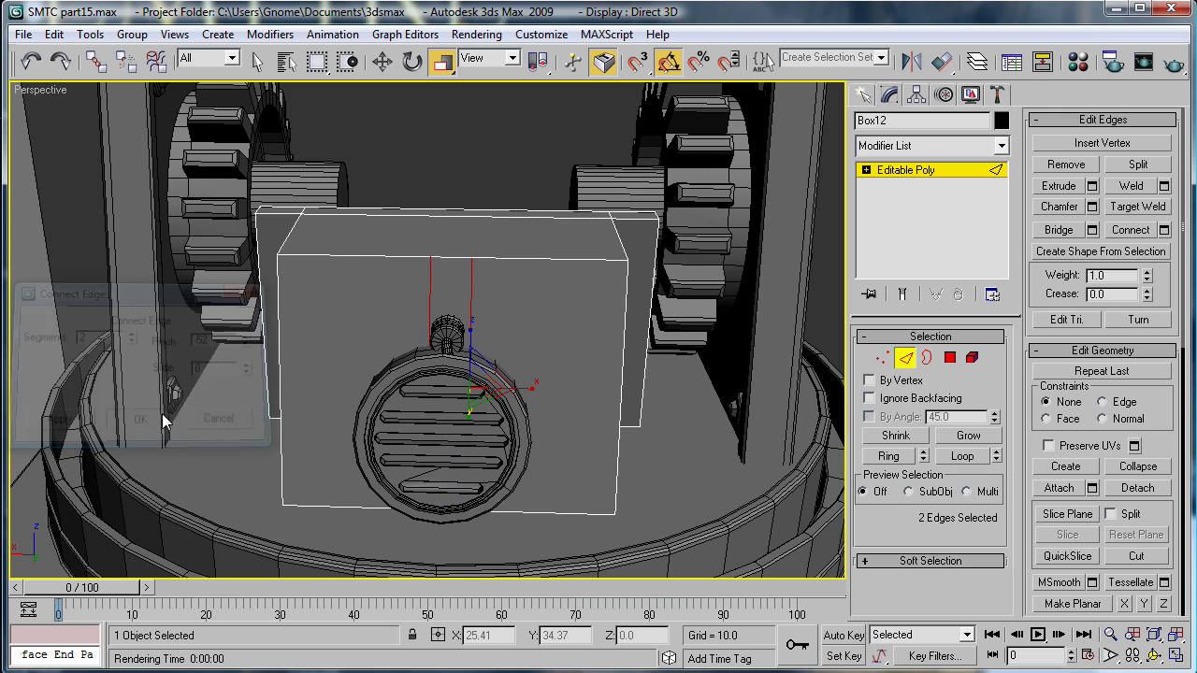
- Select the vent and the grooved cylinder together and try shifting them slightly sideways to centre them on the narrow strip
left_click(887, 173)
left_click(950, 357)
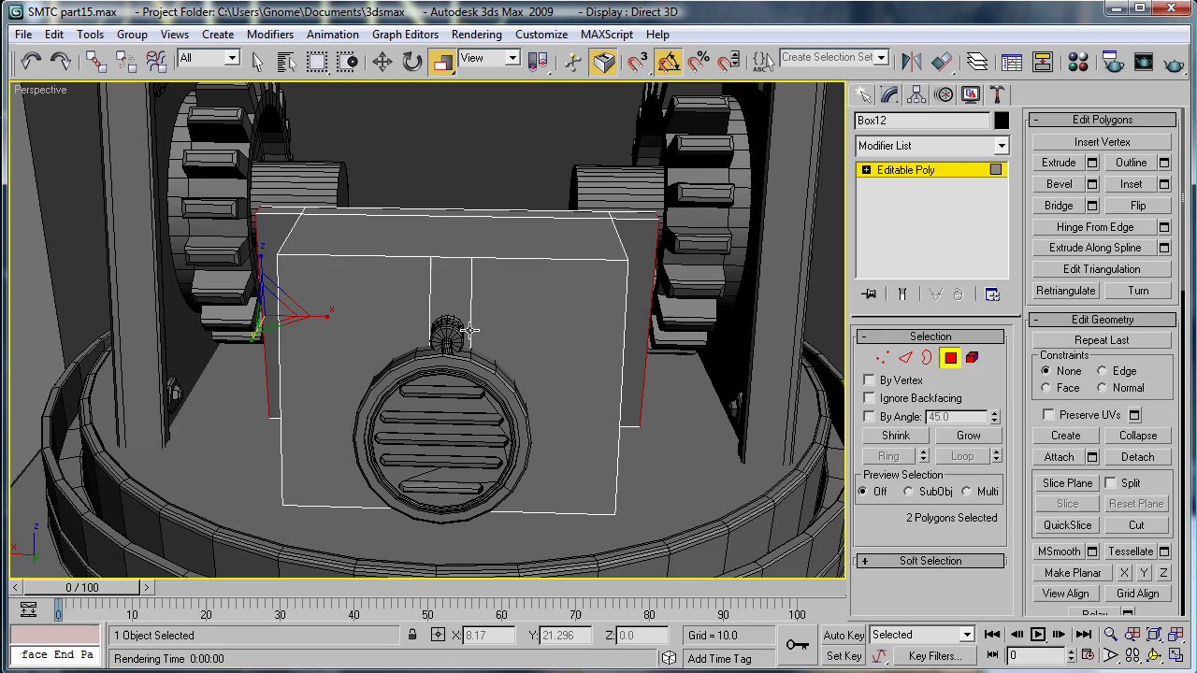
left_click(22, 279)
middle_click_drag(341, 307, 207, 292, "alt")
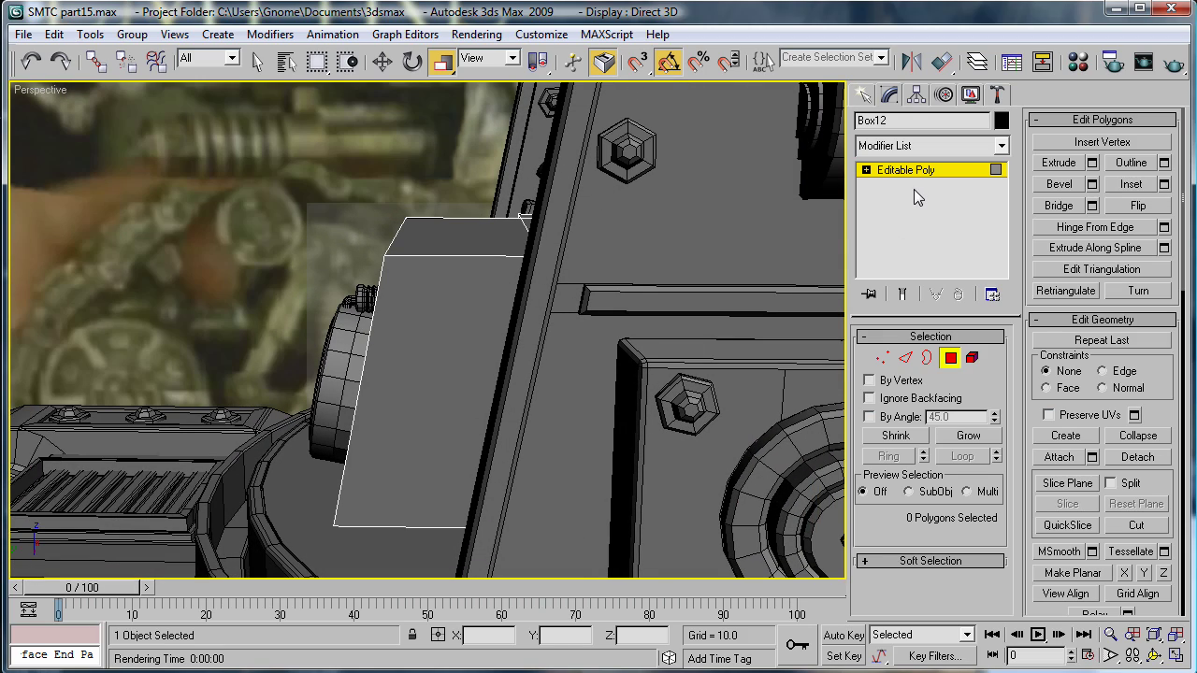
left_click(920, 172)
left_click_drag(288, 264, 344, 315)
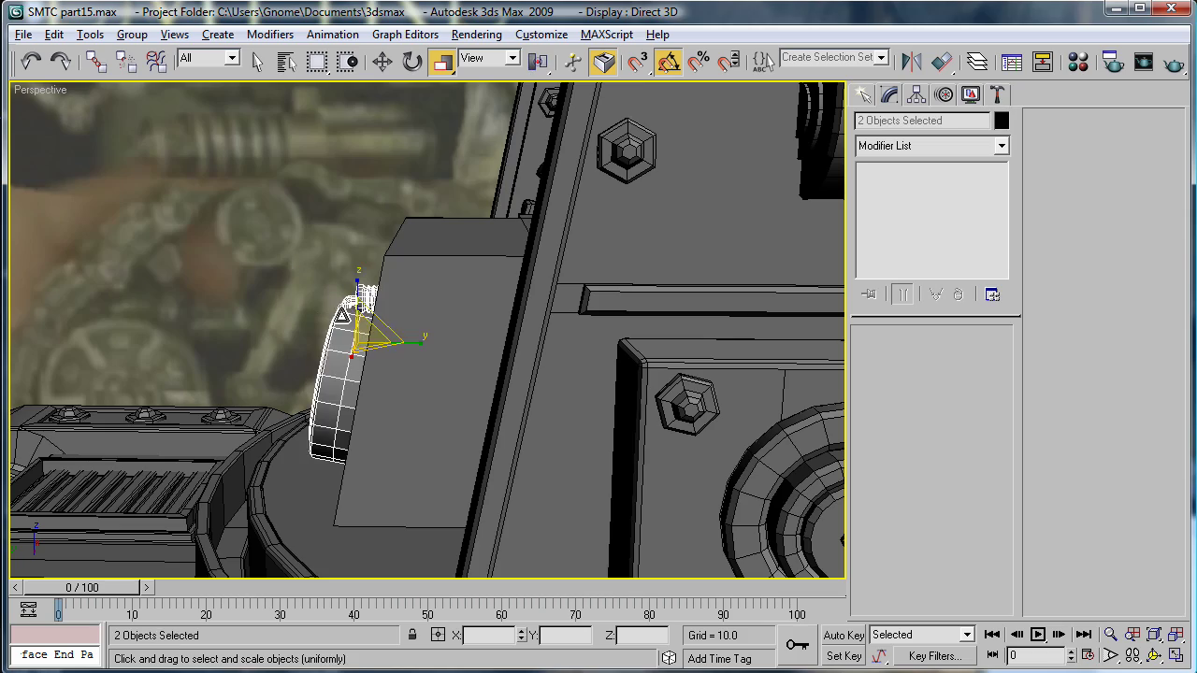
middle_click_drag(344, 314, 612, 369, "alt")
key("w")
scroll(366, 354, "up", 2)
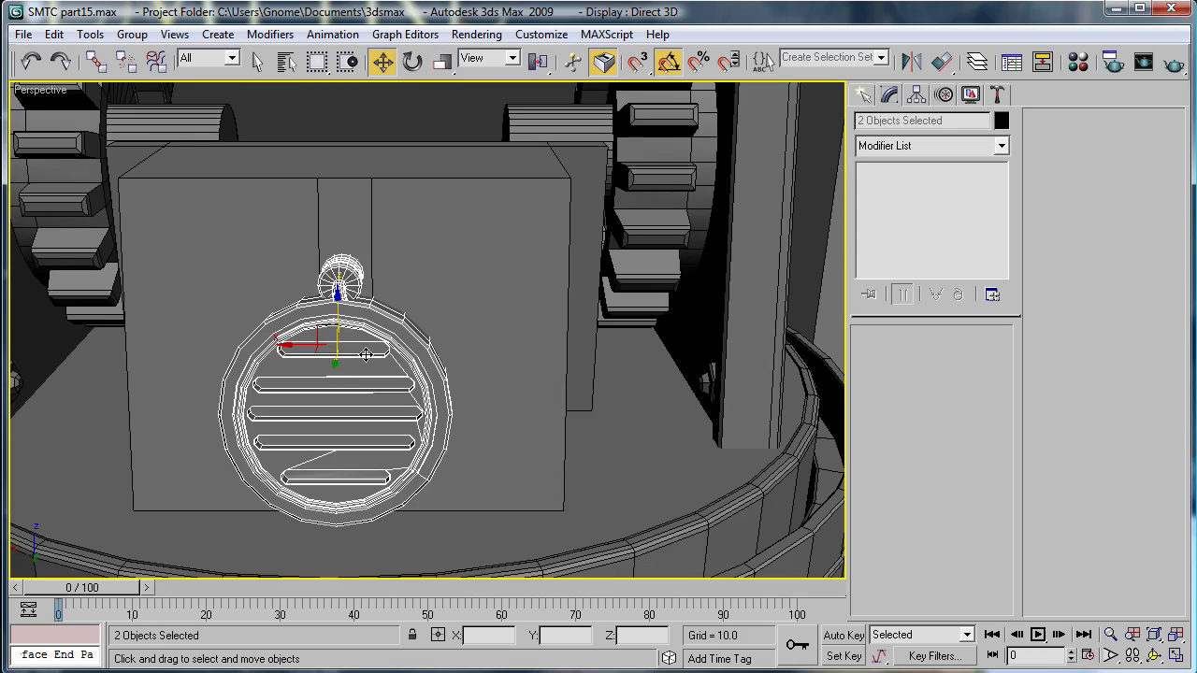
mouse_move(409, 300)
middle_mouse_down("alt")
mouse_move(449, 219)
mouse_move(427, 306)
middle_mouse_up("alt")
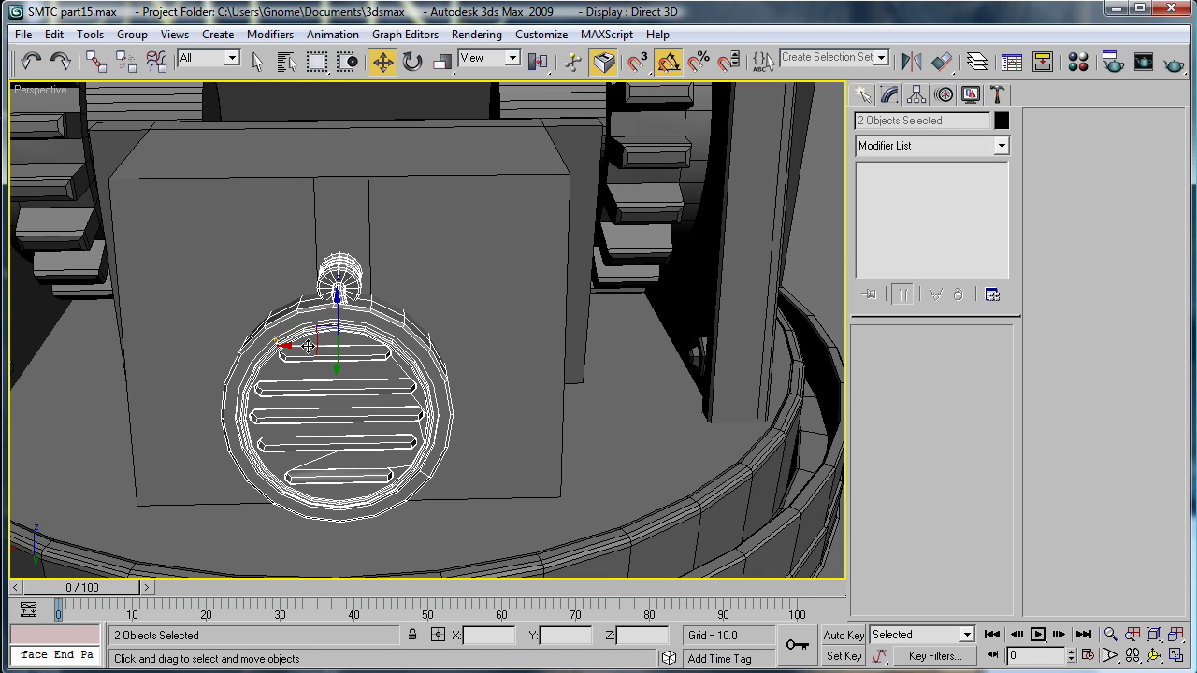
left_click_drag(307, 347, 312, 346)
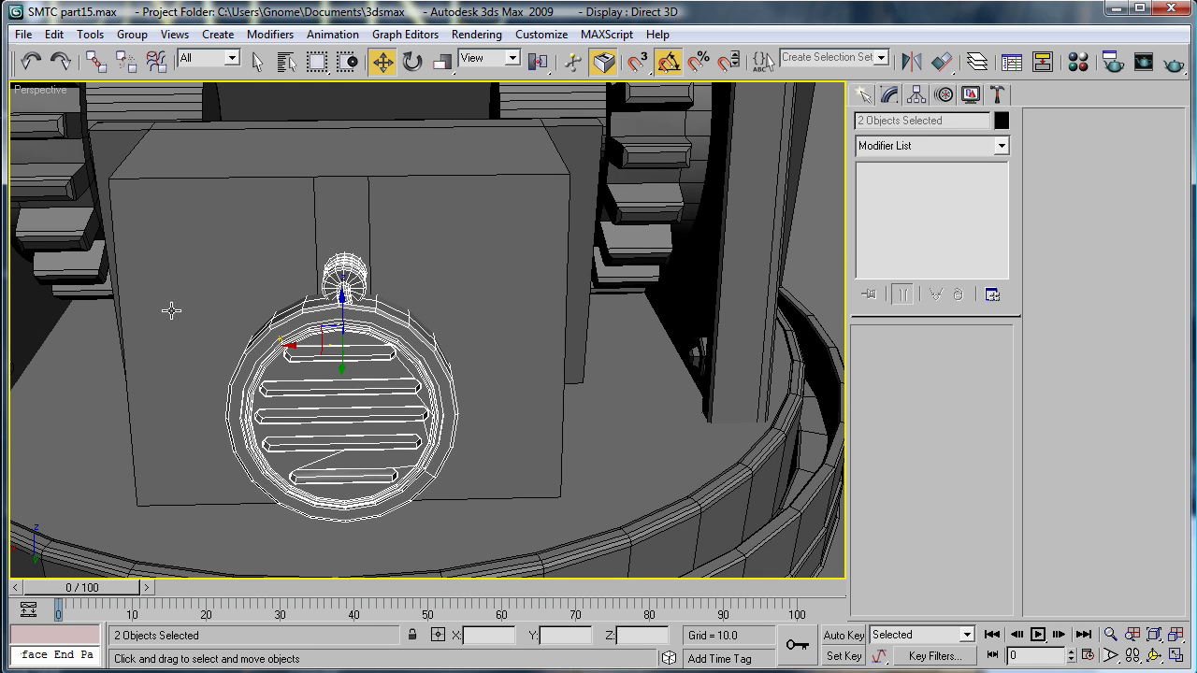
- Try to extrude the narrow strip polygon on the box's front face by 0.216 as a Group
left_click(399, 184)
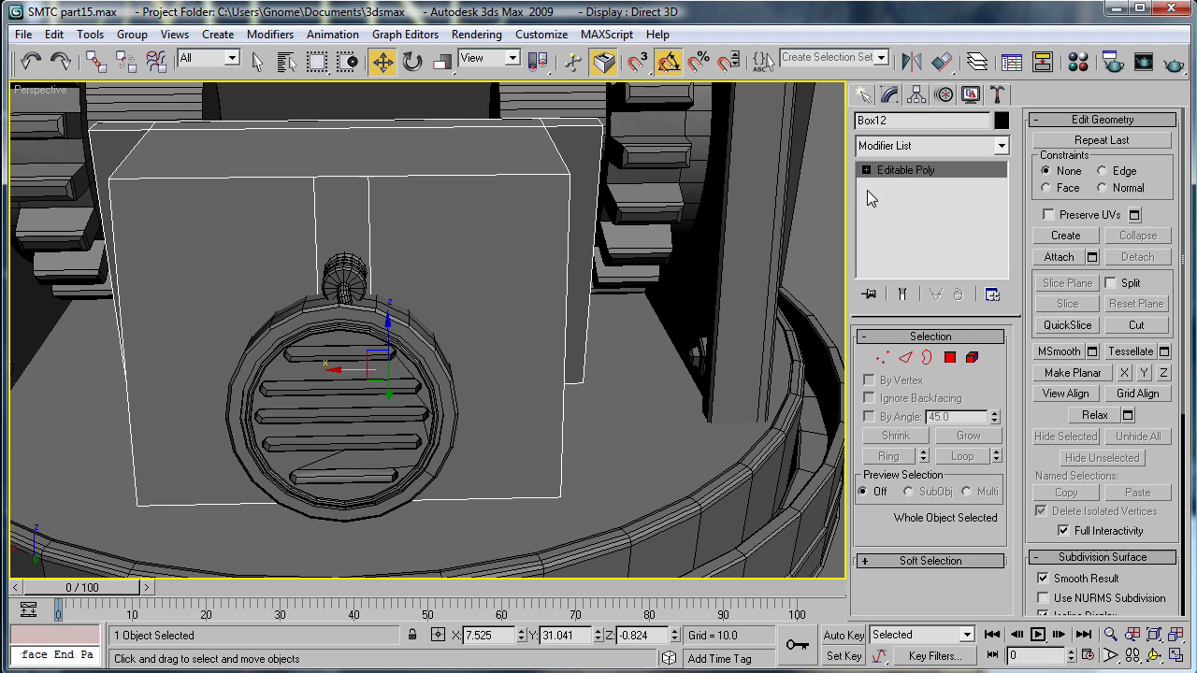
left_click(906, 358)
left_click(341, 234)
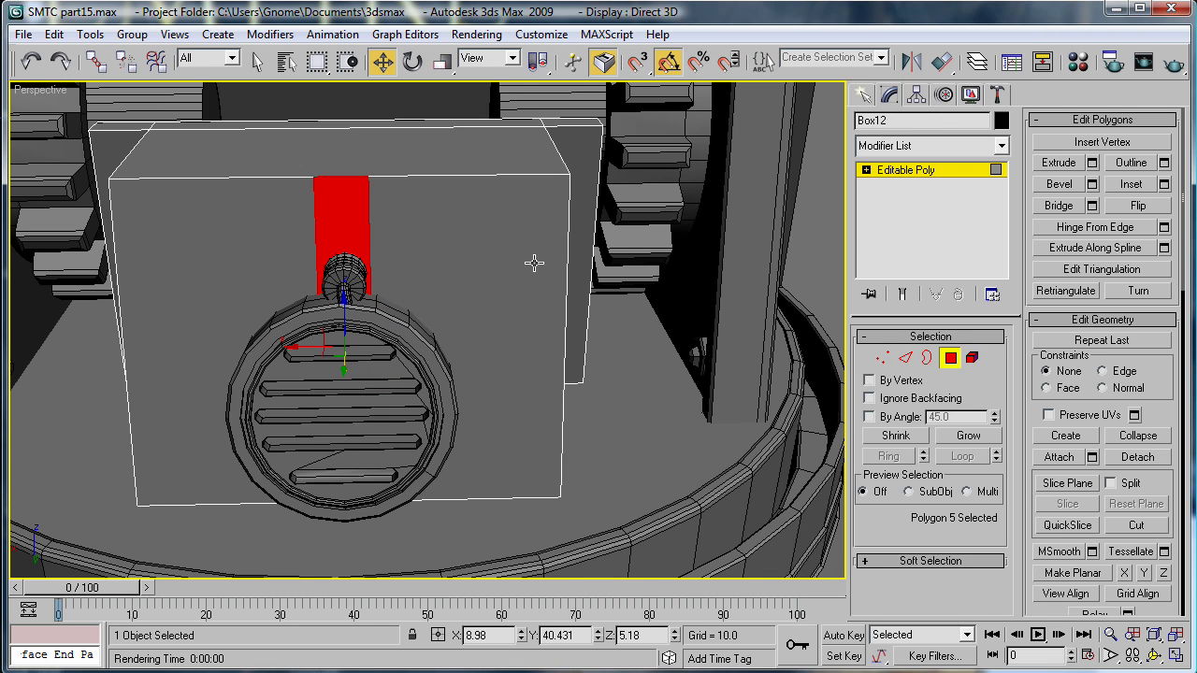
scroll(486, 267, "up", 5)
middle_click_drag(499, 231, 529, 313)
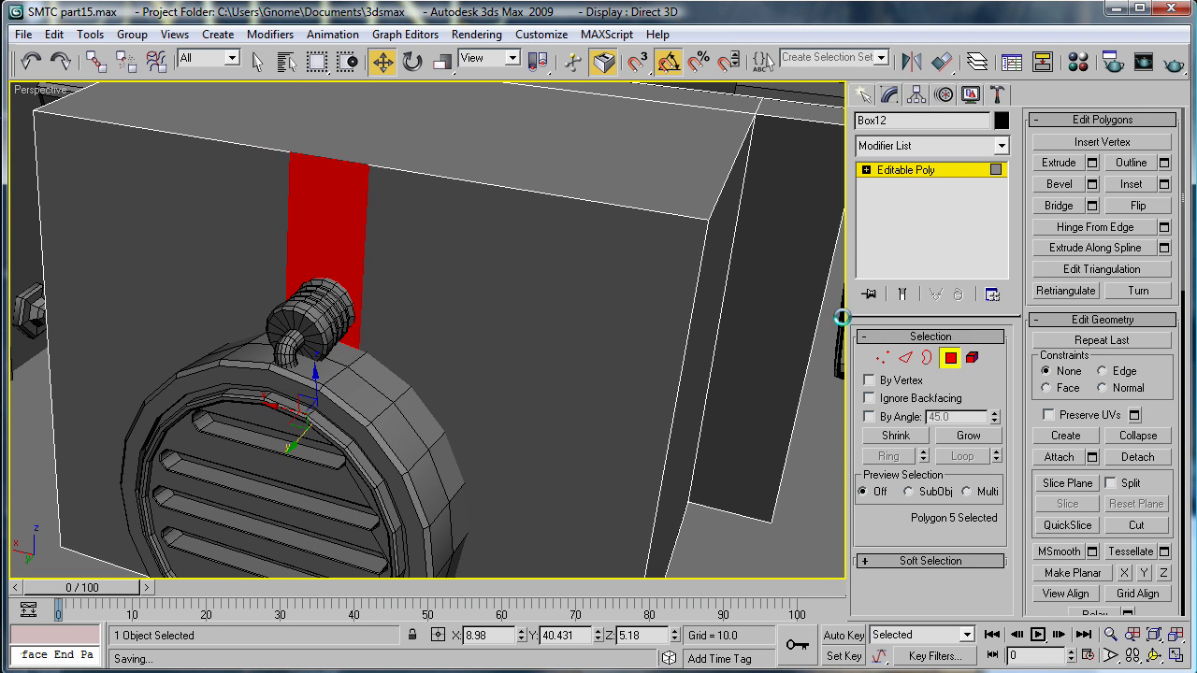
left_click(1091, 164)
left_click_drag(233, 340, 255, 416)
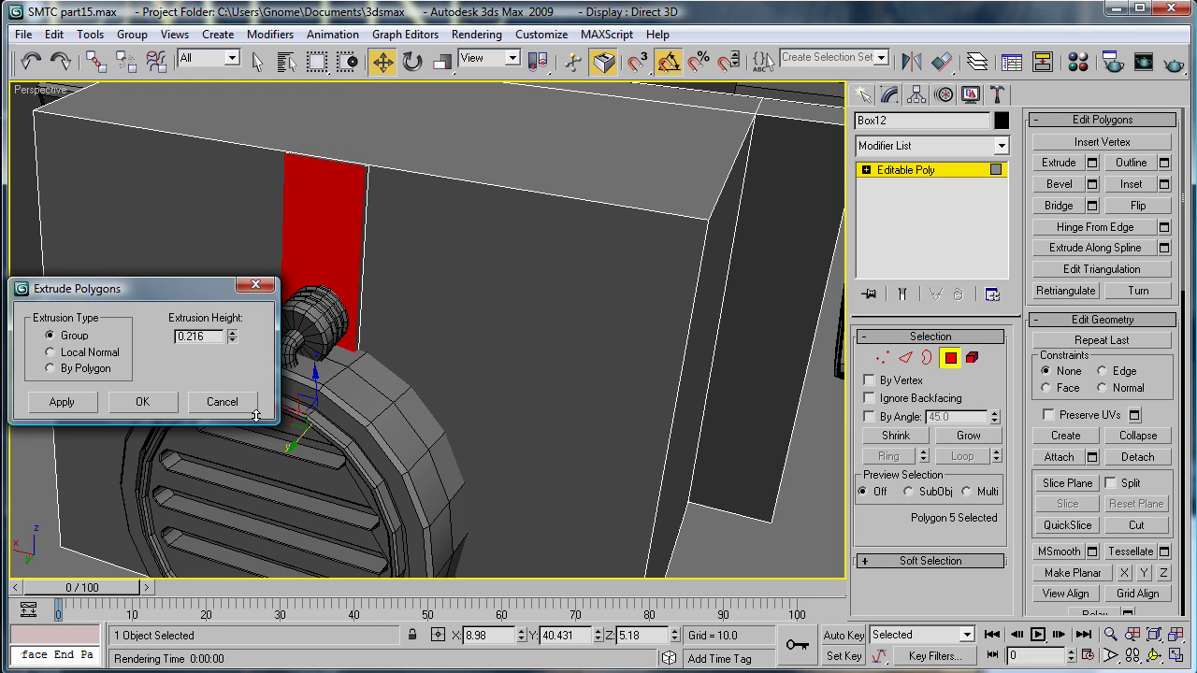
middle_click_drag(263, 423, 447, 368, "alt")
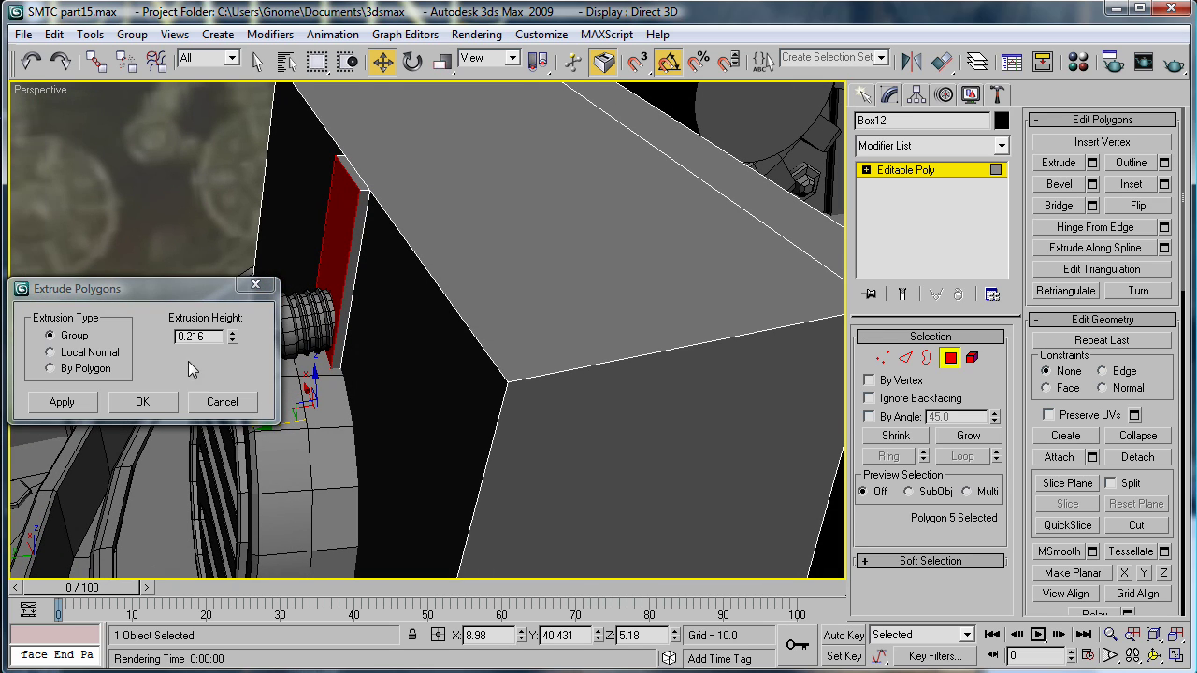
left_click(145, 402)
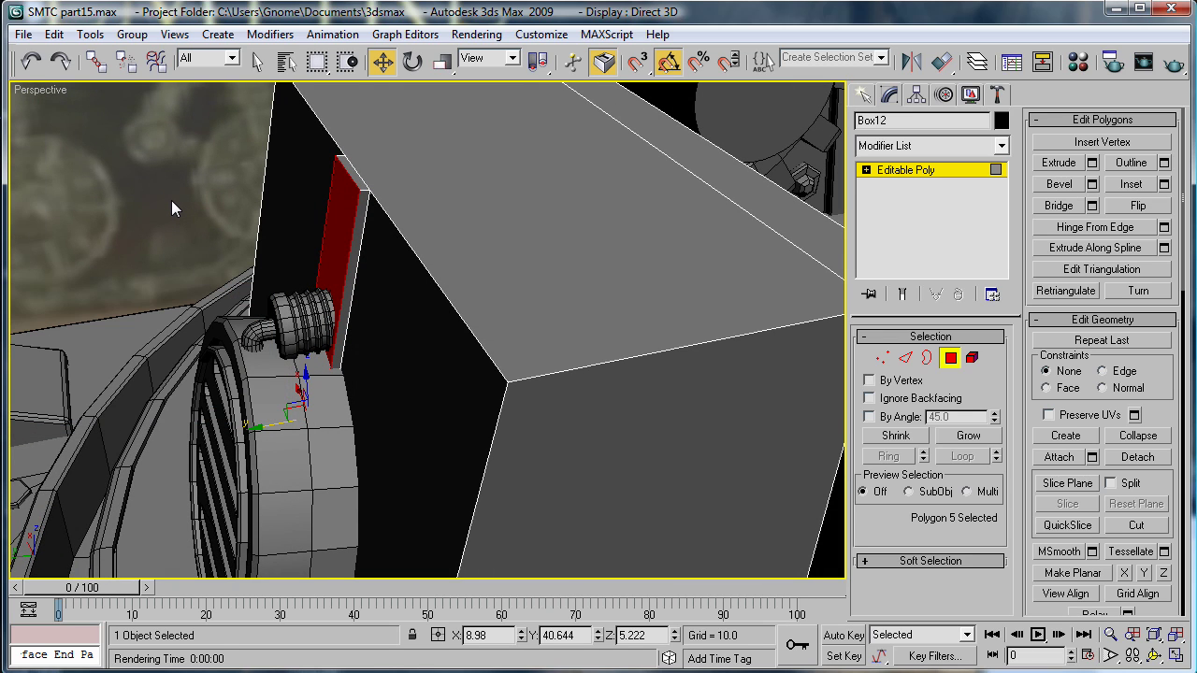
- Undo the strip extrusion, the sideways shift of the vent and cylinder, and the edge connection on the front face
key("ctrl+z")
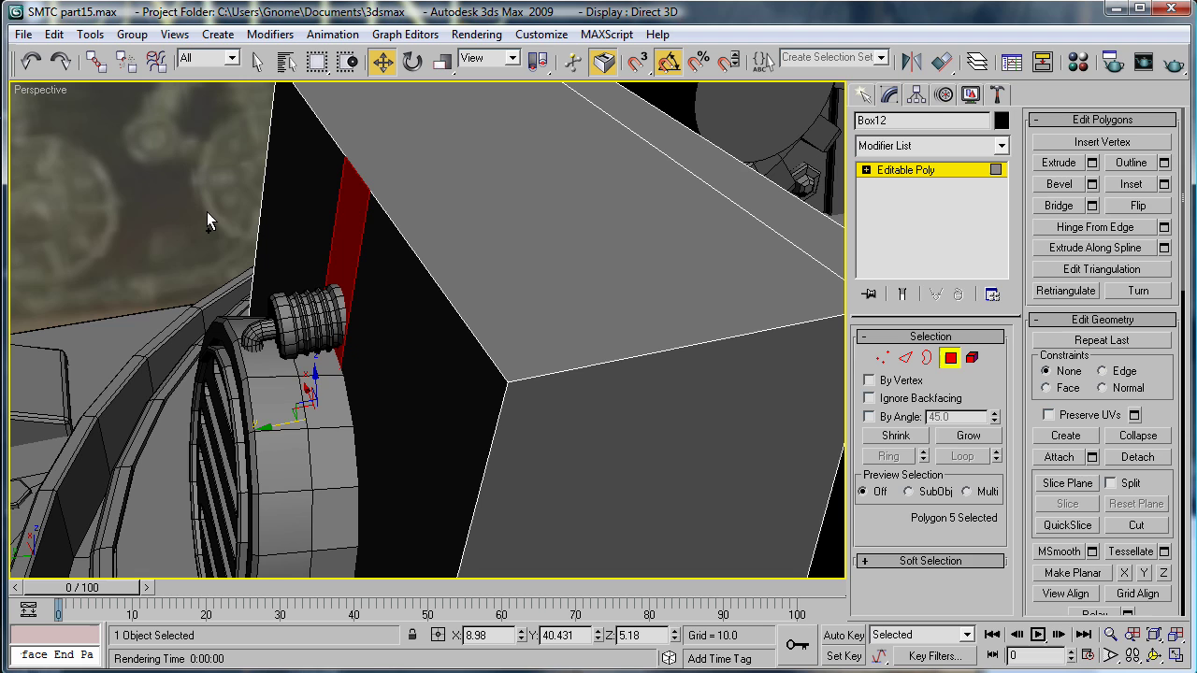
key("ctrl+z")
key("ctrl+z")
key("ctrl+z")
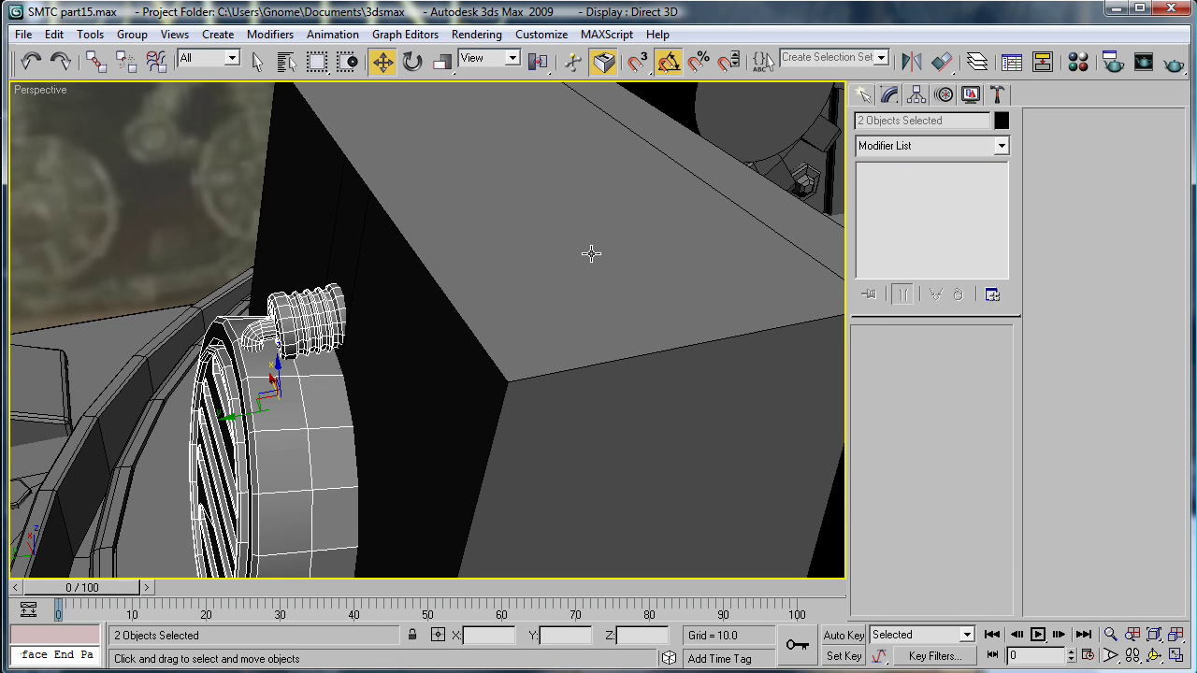
middle_click_drag(557, 266, 626, 275, "alt")
key("alt+z")
key("ctrl+z")
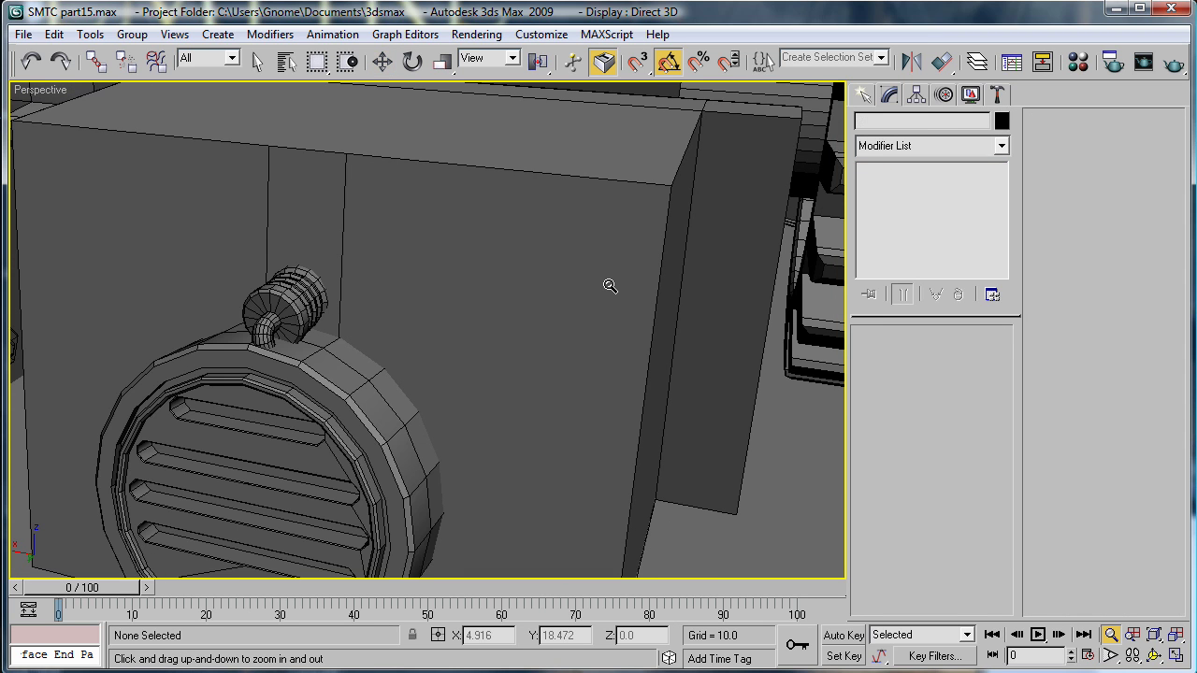
key("ctrl+z")
key("ctrl+z")
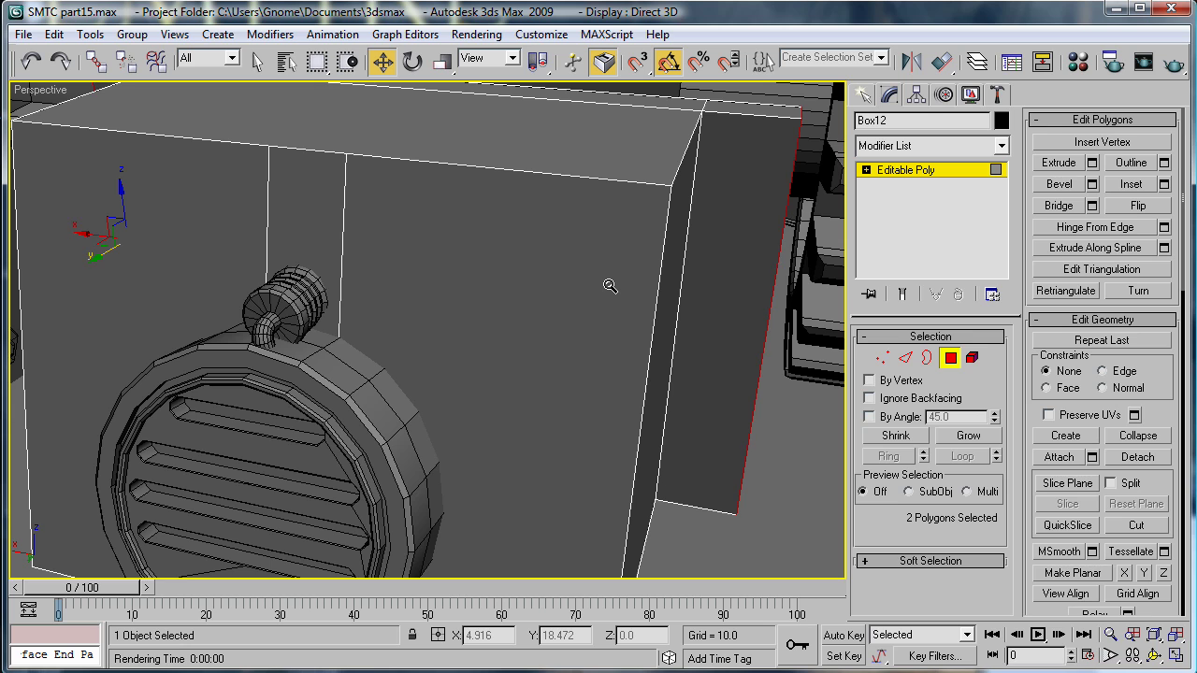
- Add the box's two rear top lengthwise edges to the front face's edge selection and connect all four with 2 segments, pinch -52
left_click(905, 358)
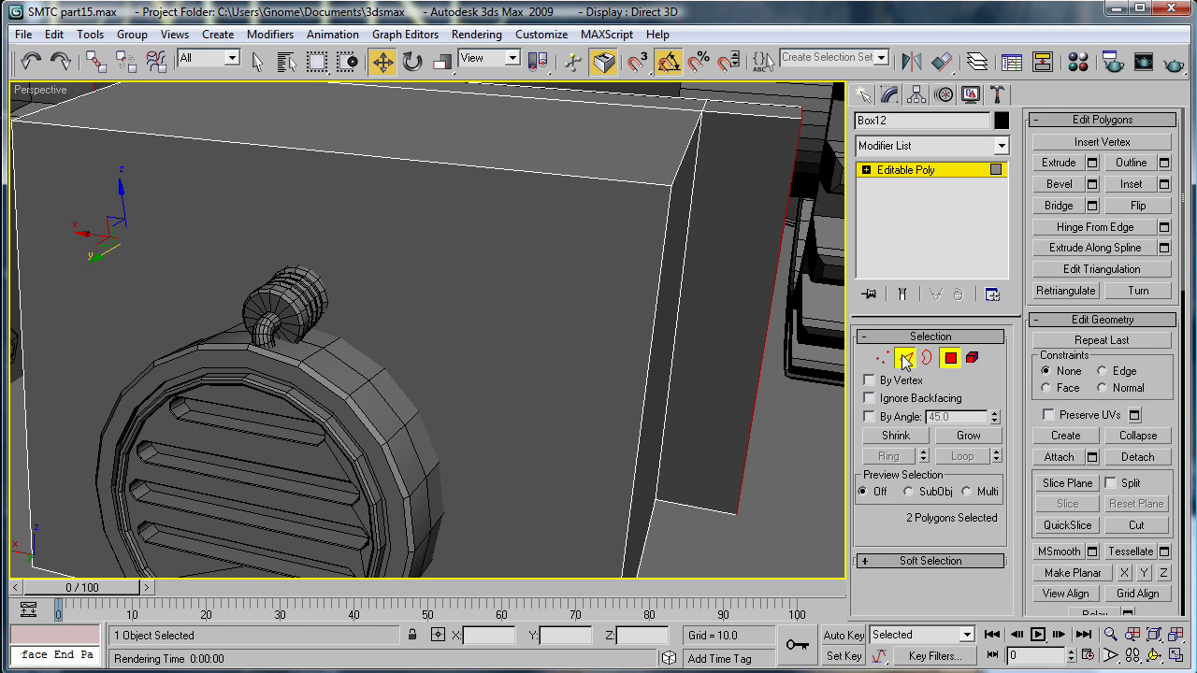
middle_click_drag(606, 165, 531, 572)
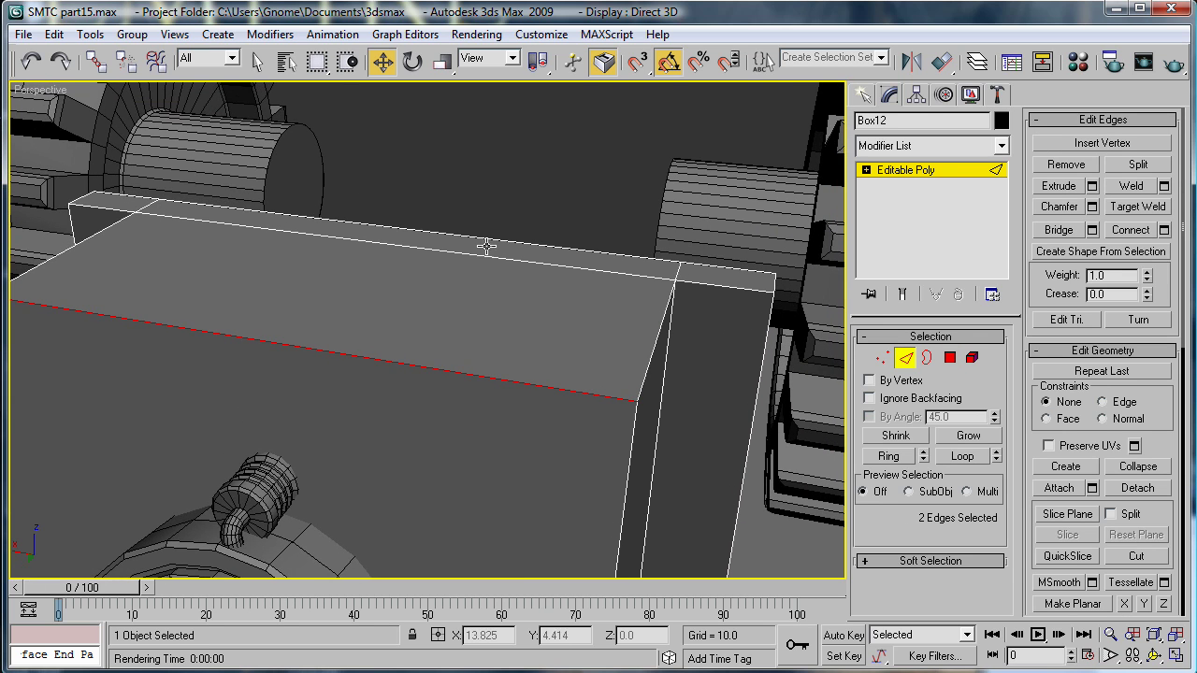
left_click(512, 262, "ctrl")
left_click(962, 456)
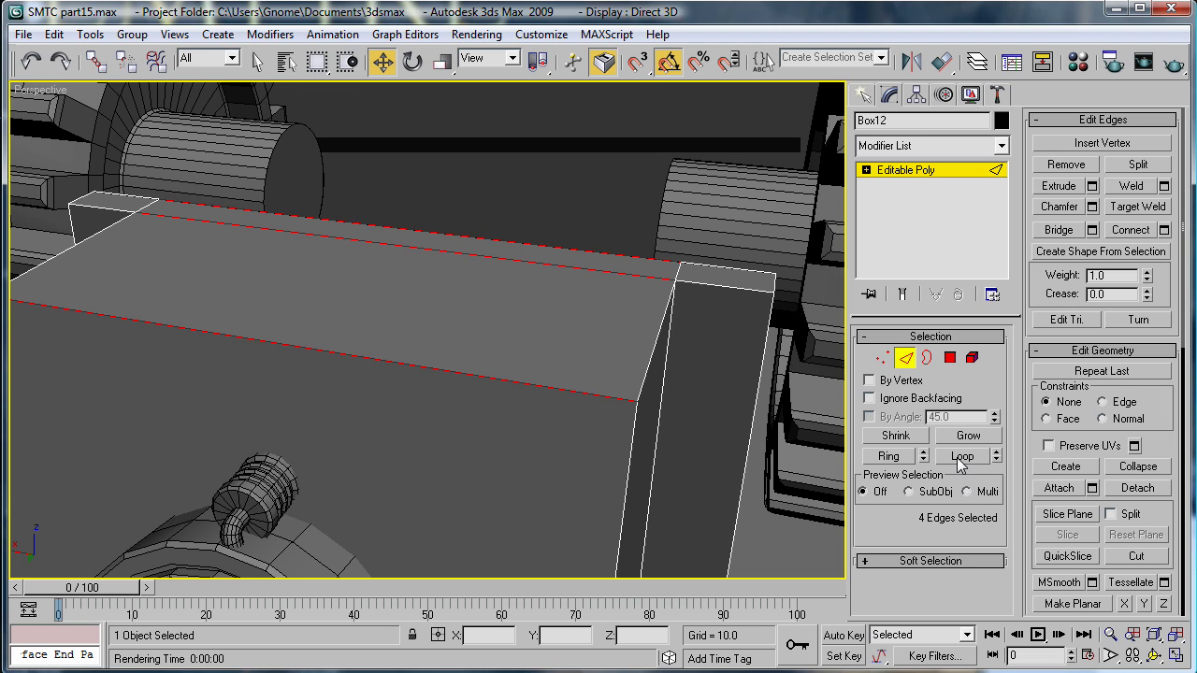
left_click(1164, 231)
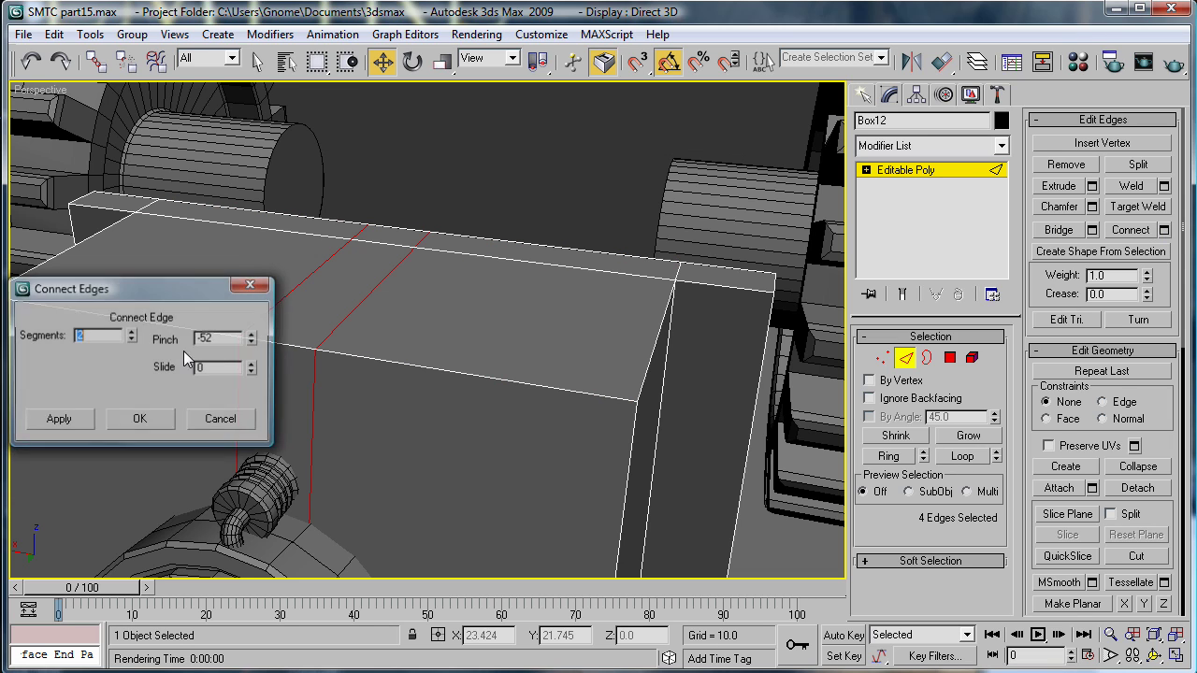
left_click(159, 426)
- Select the three strip polygons running down the front and across the top of the box and extrude them 0.241 as a Group
left_click(950, 357)
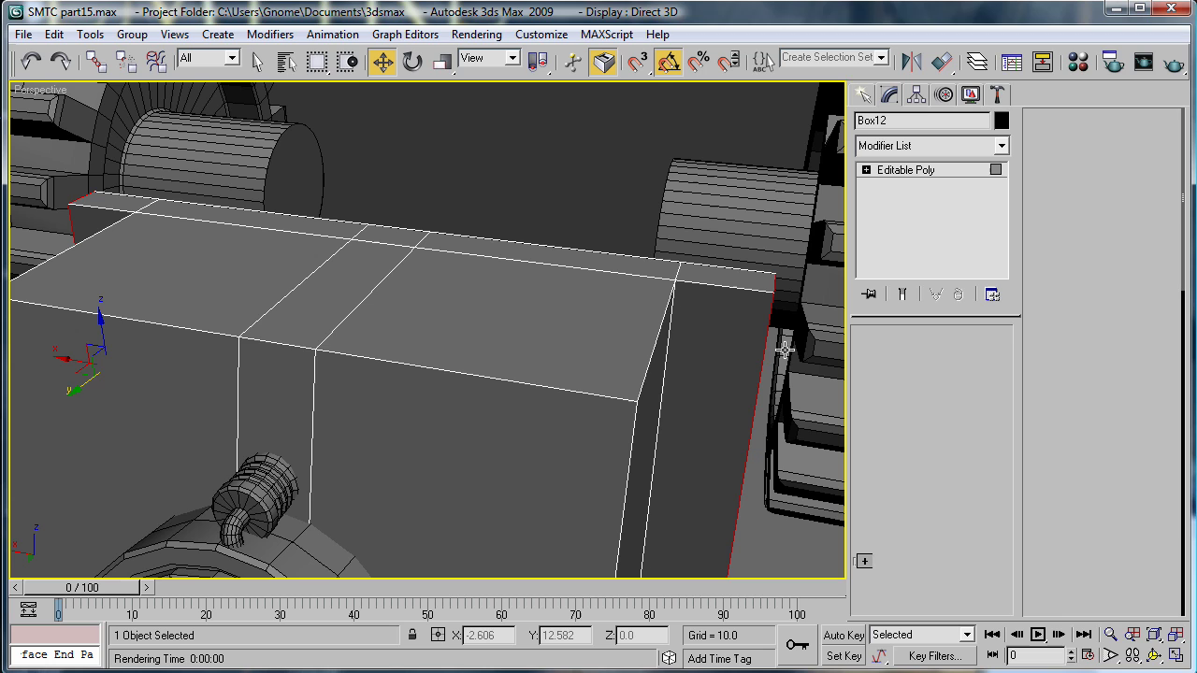
left_click(255, 388)
left_click(311, 323, "ctrl")
left_click(412, 241, "ctrl")
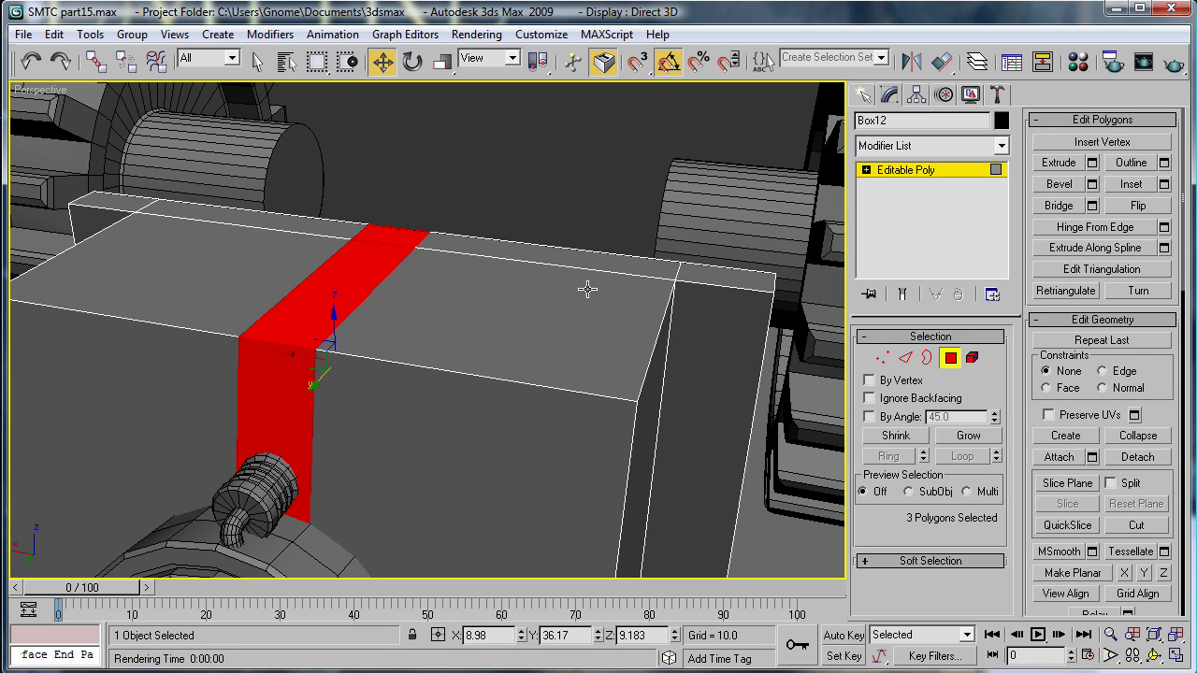
left_click(1093, 164)
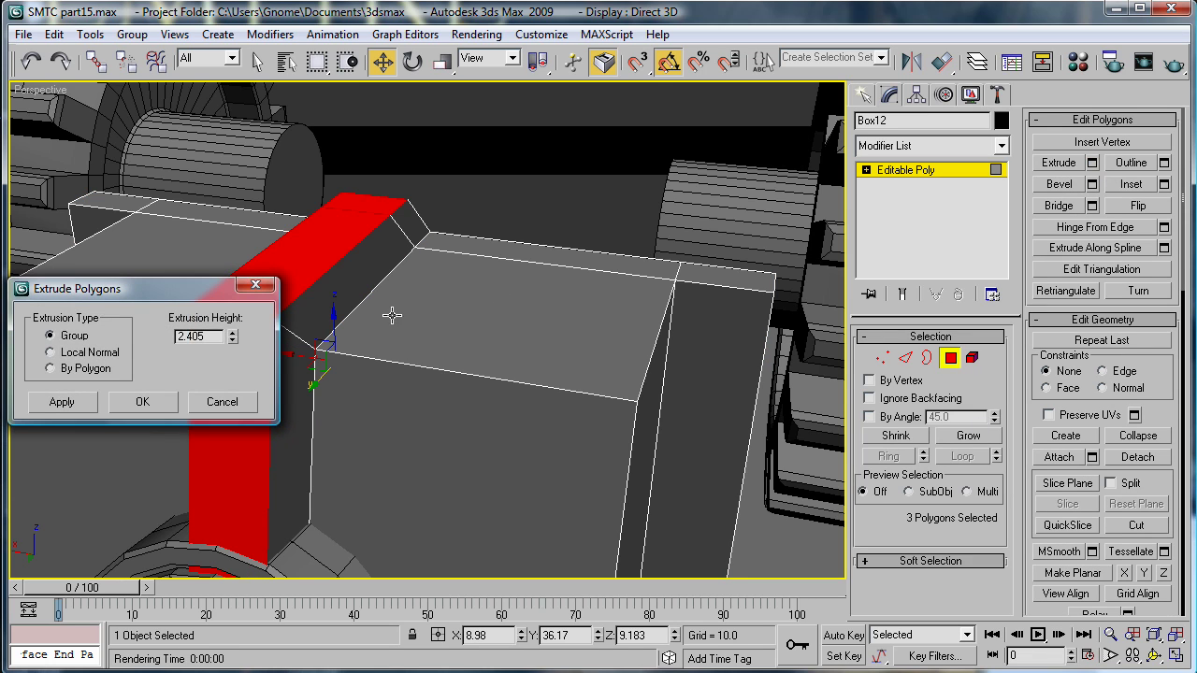
left_click_drag(231, 341, 248, 430)
middle_click_drag(534, 460, 666, 474, "alt")
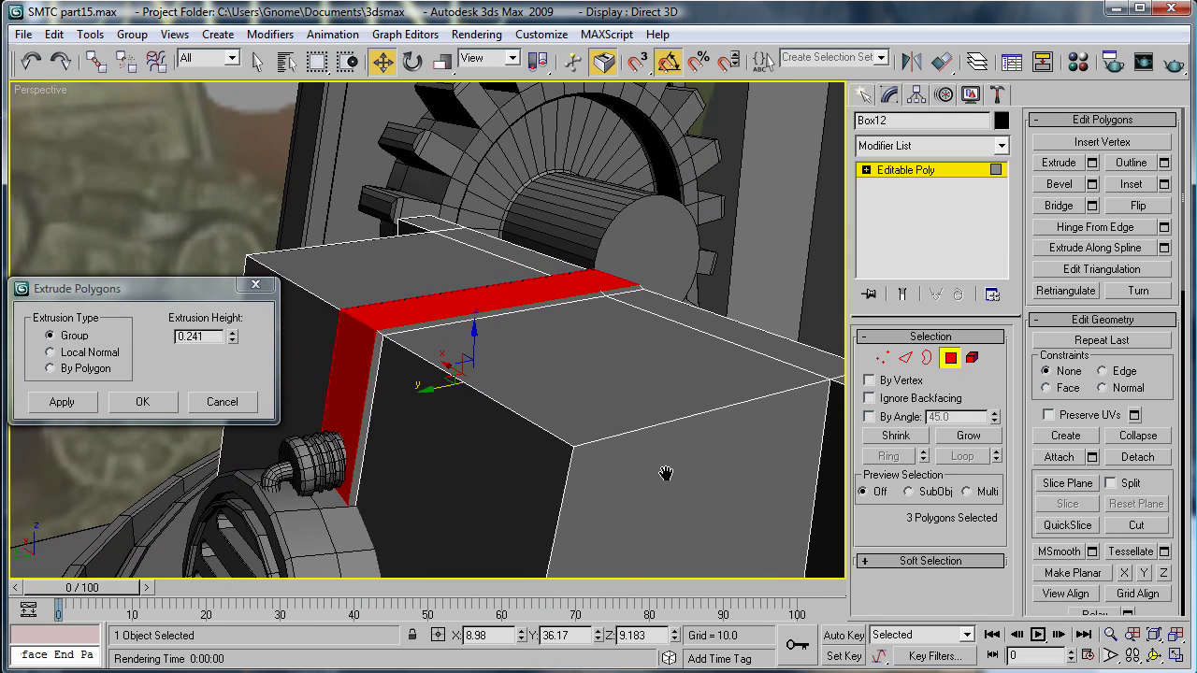
left_click(145, 403)
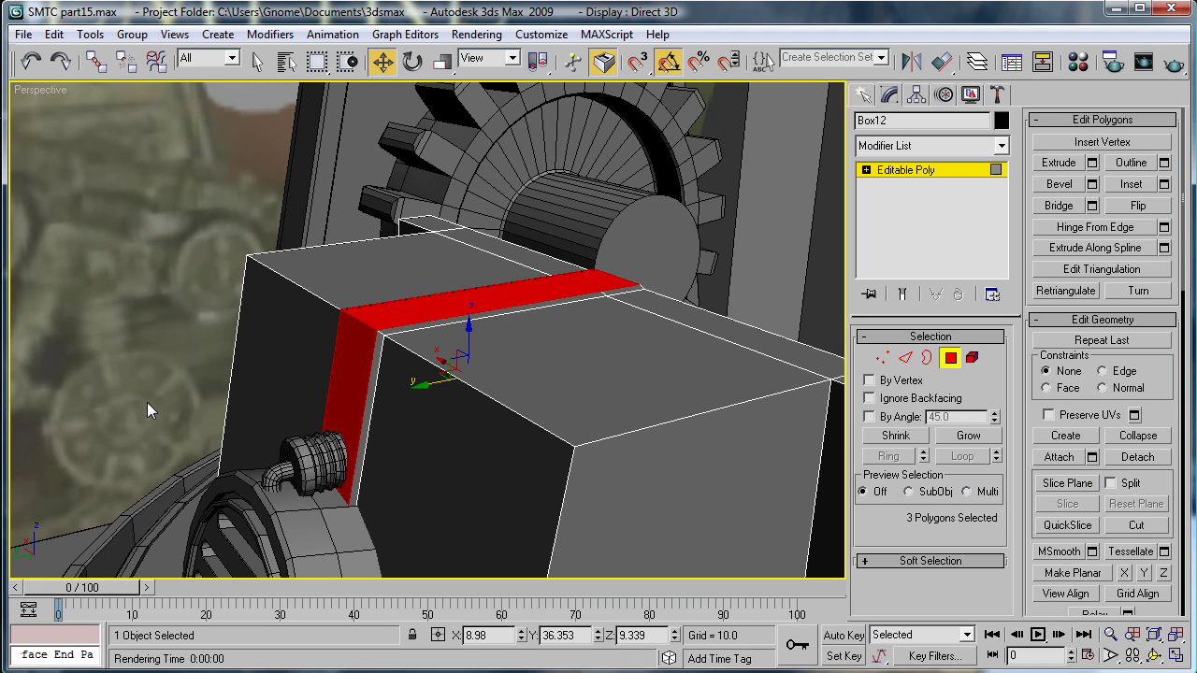